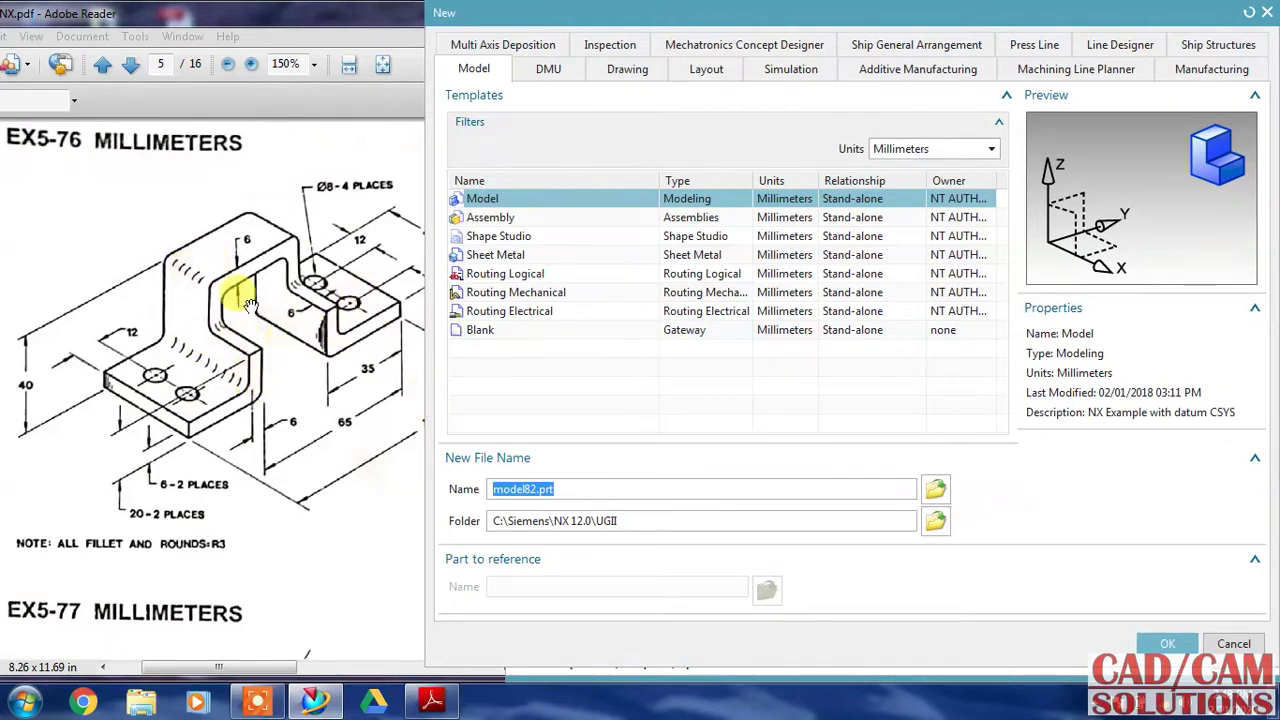
Create a millimetre part from the Sheet Metal template, named sheet_metal_model3.prt
left_click(520, 256)
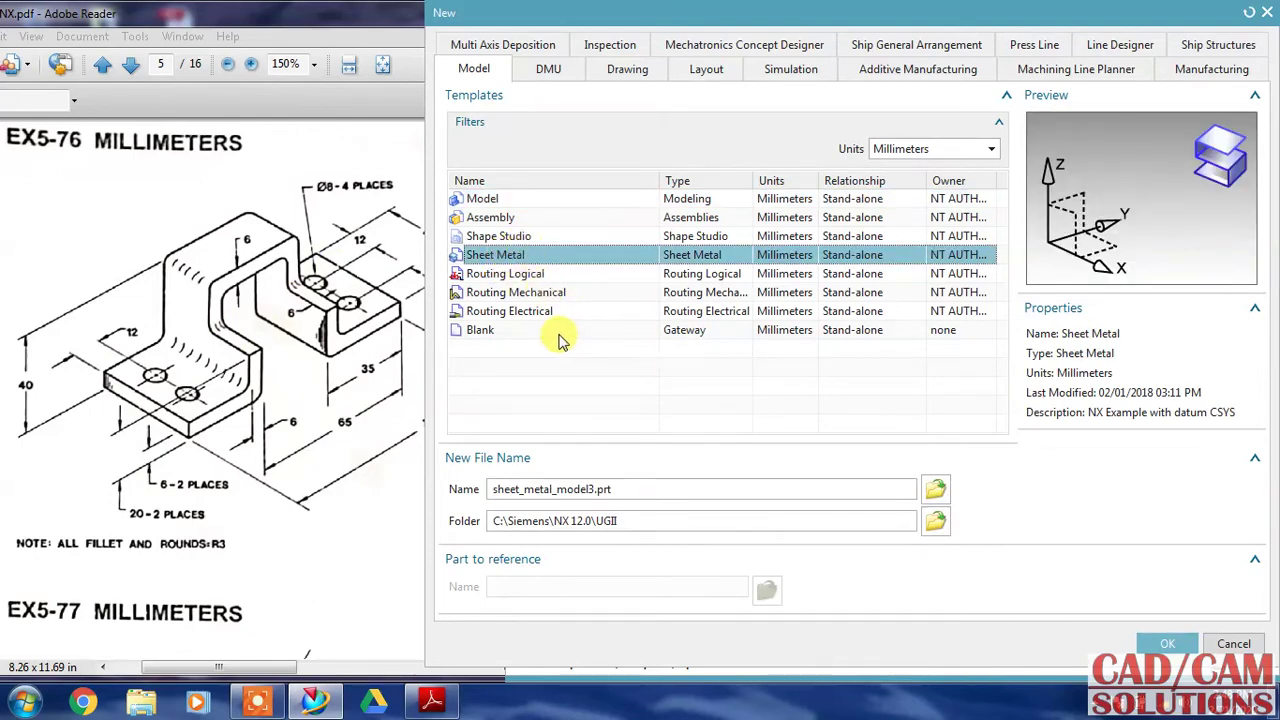
left_click(1165, 645)
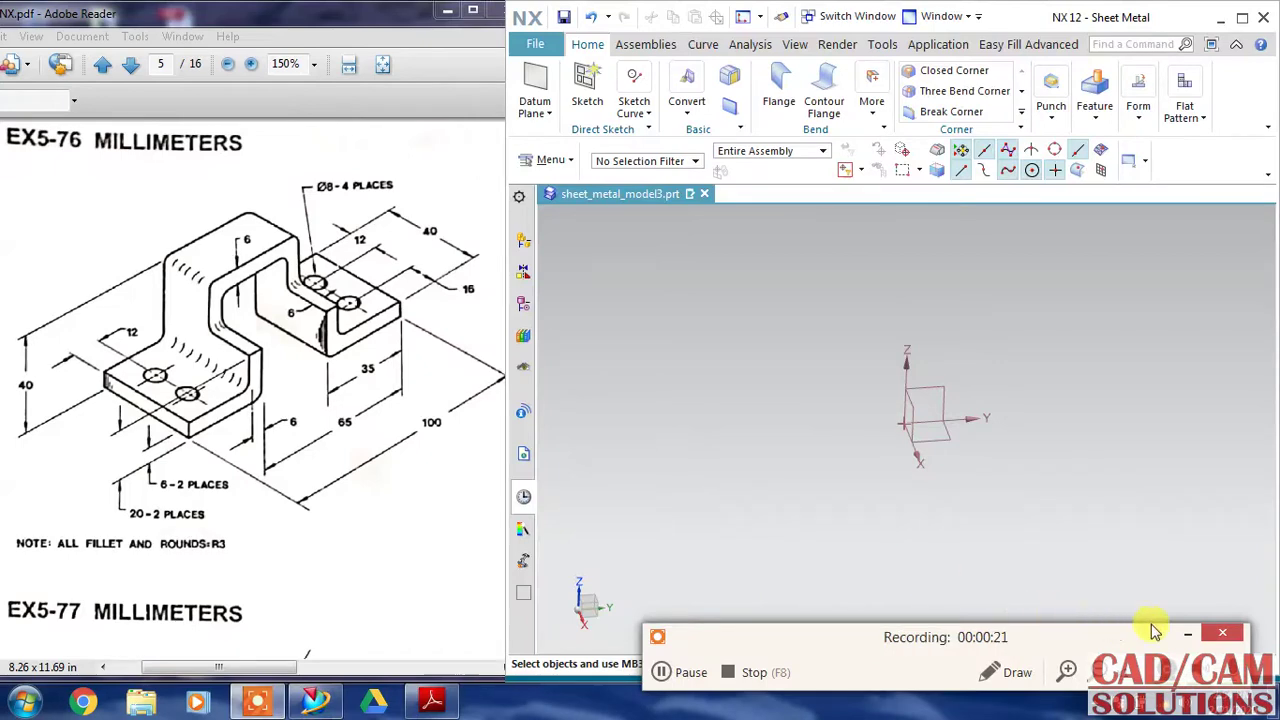
Place a new sketch on the XY datum plane with its direction along the Y axis
left_click(587, 100)
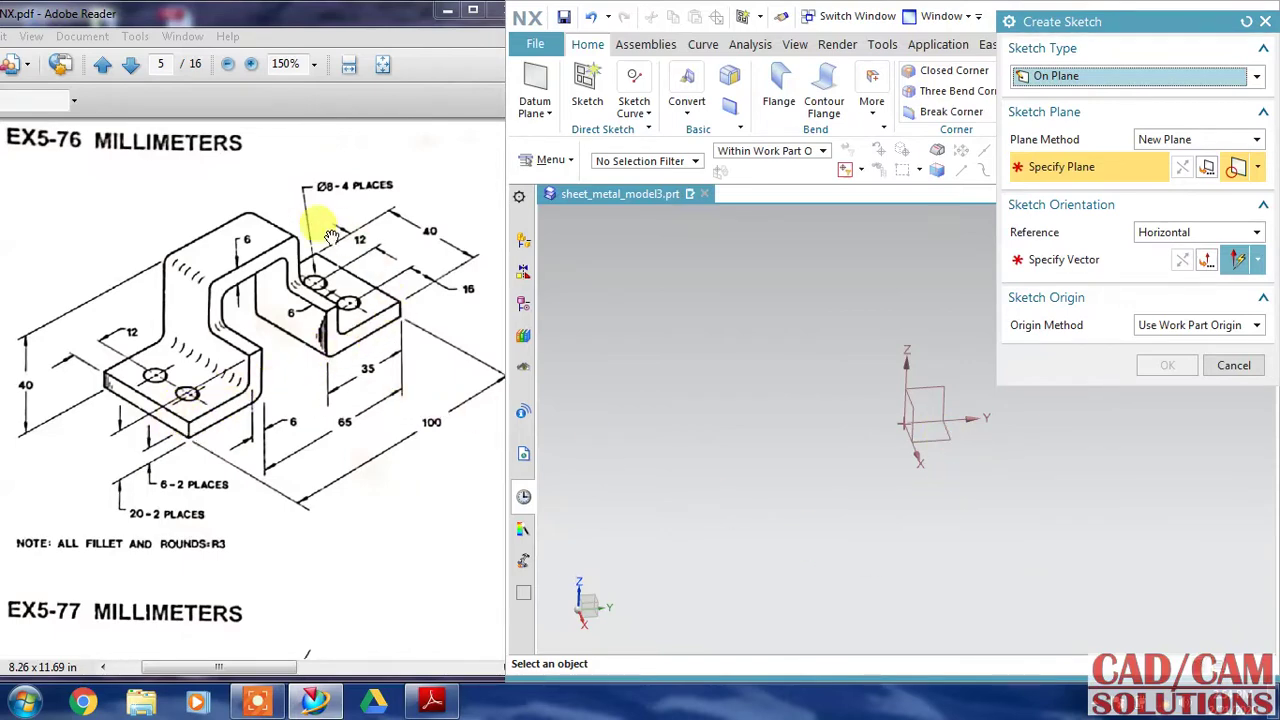
left_click(943, 441)
left_click(945, 415)
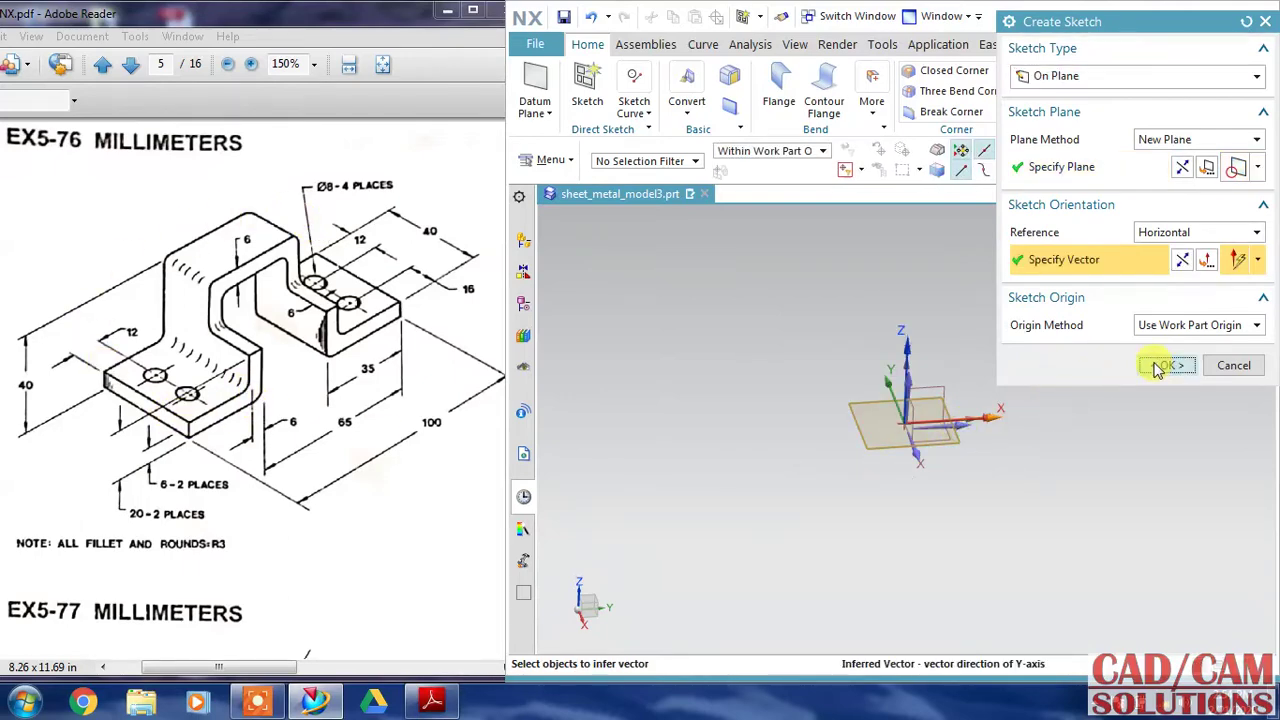
left_click(1157, 368)
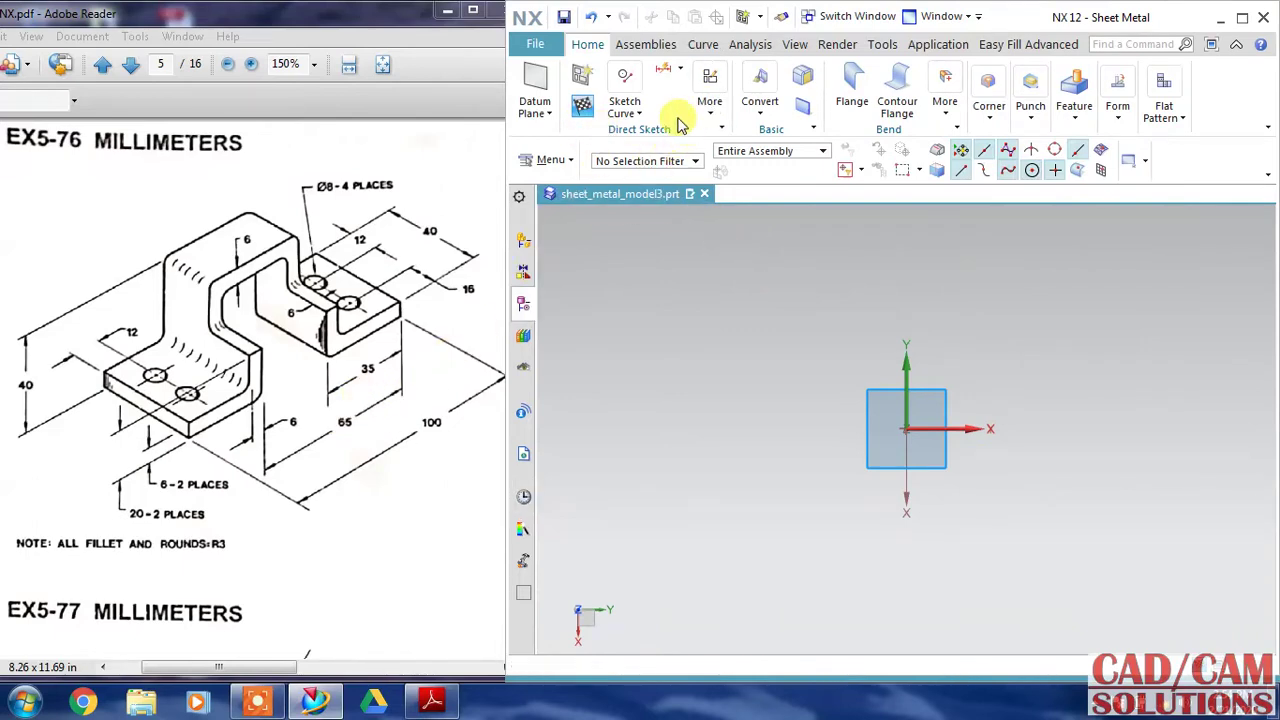
Draw a centre-method rectangle at the sketch origin
left_click(641, 112)
left_click(651, 161)
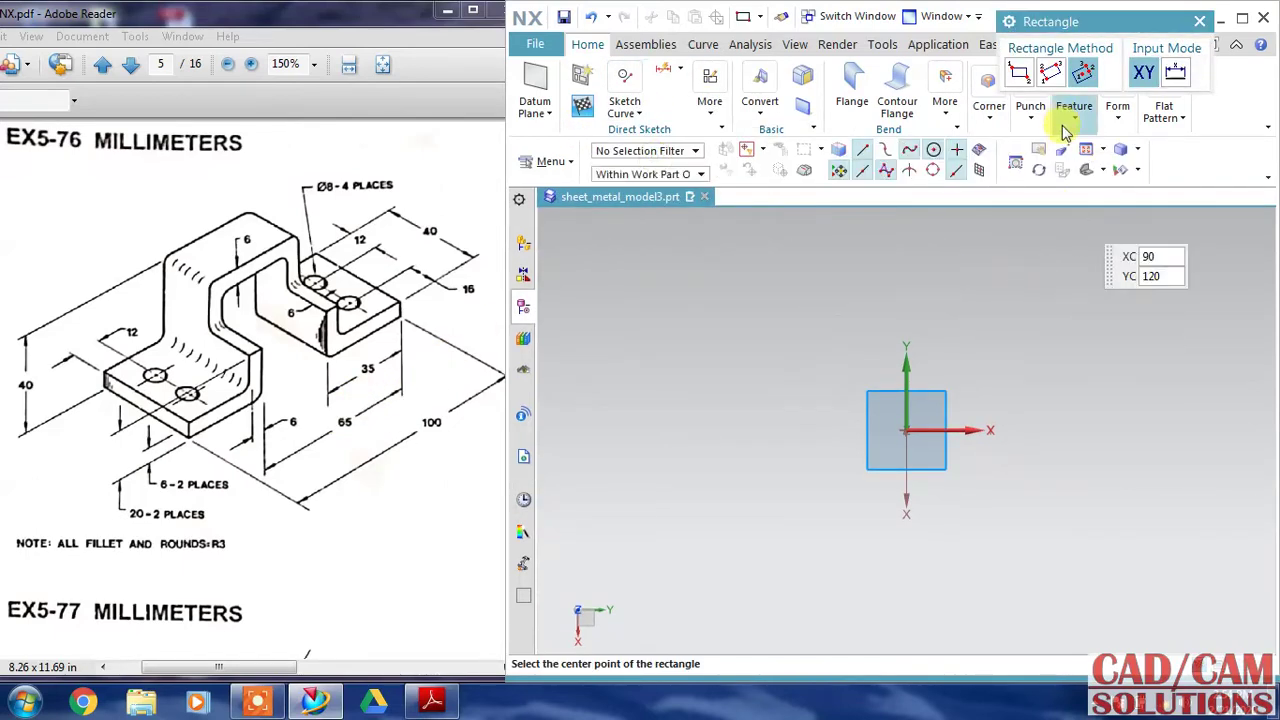
left_click(908, 428)
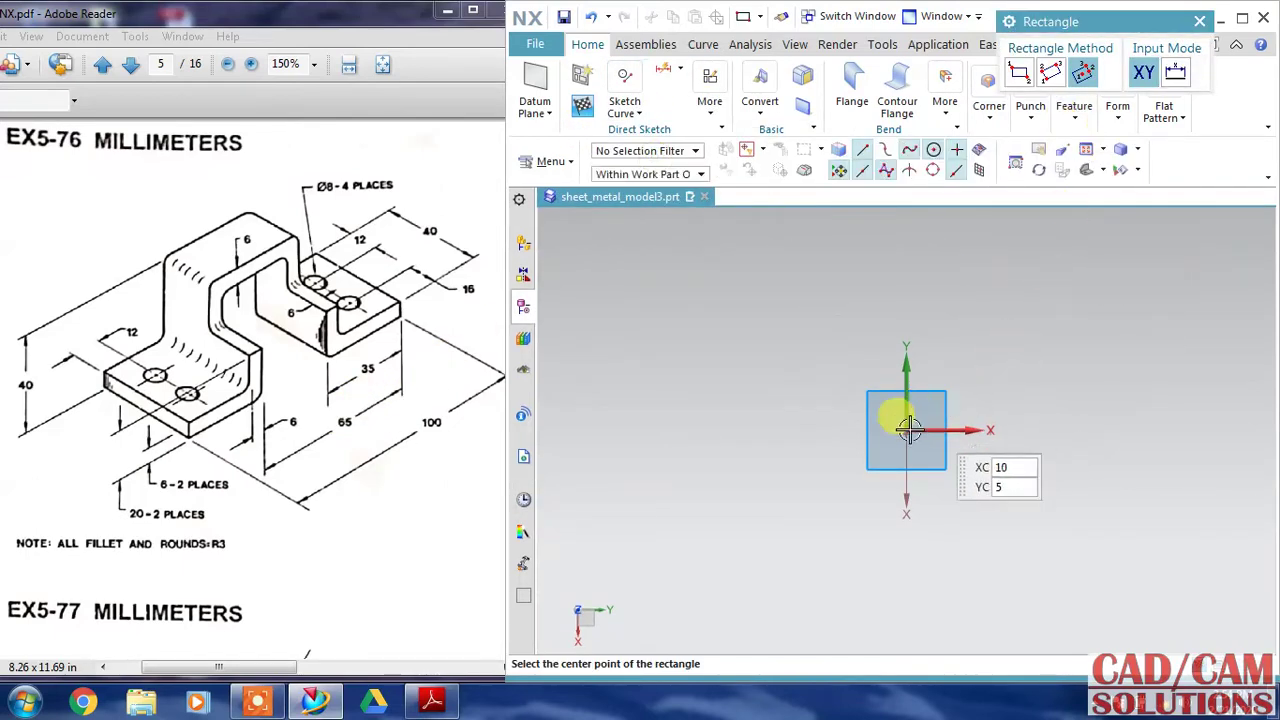
left_click(1043, 430)
left_click(1044, 345)
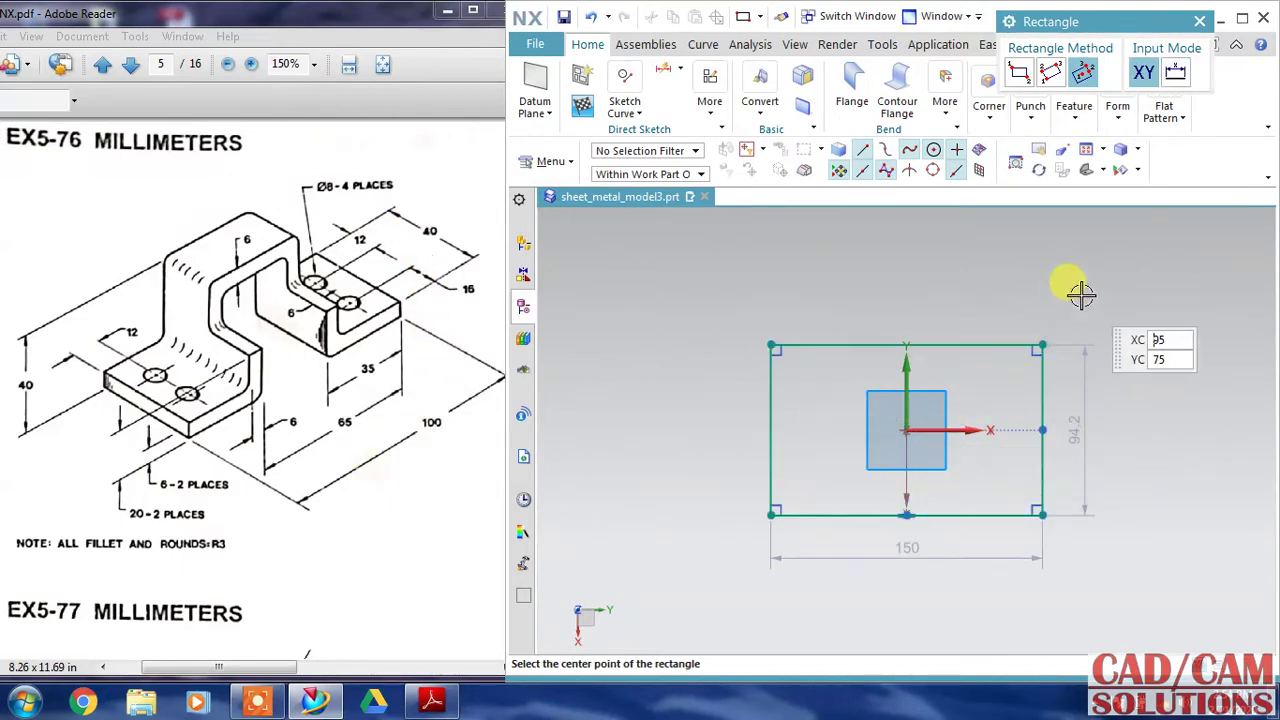
key("Escape")
Dimension the rectangle to 40 mm height and 100 mm width, then finish the sketch
double_click(1077, 416)
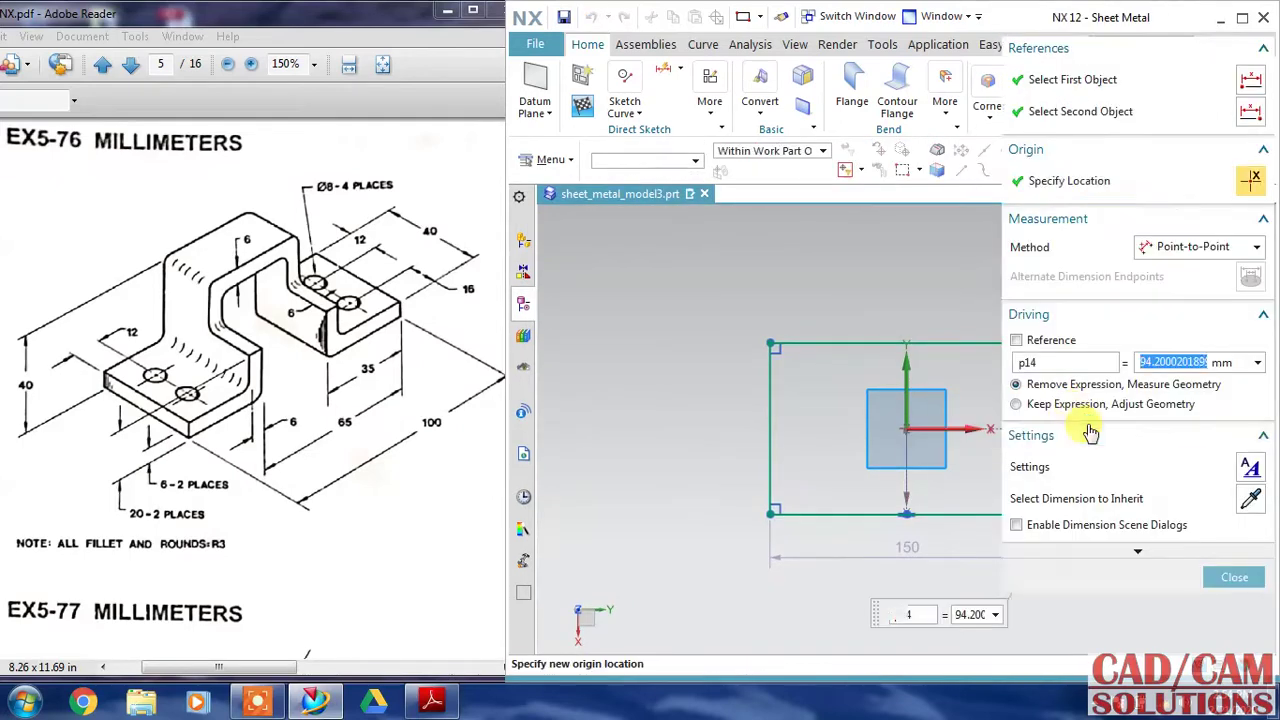
type("40")
key("Return")
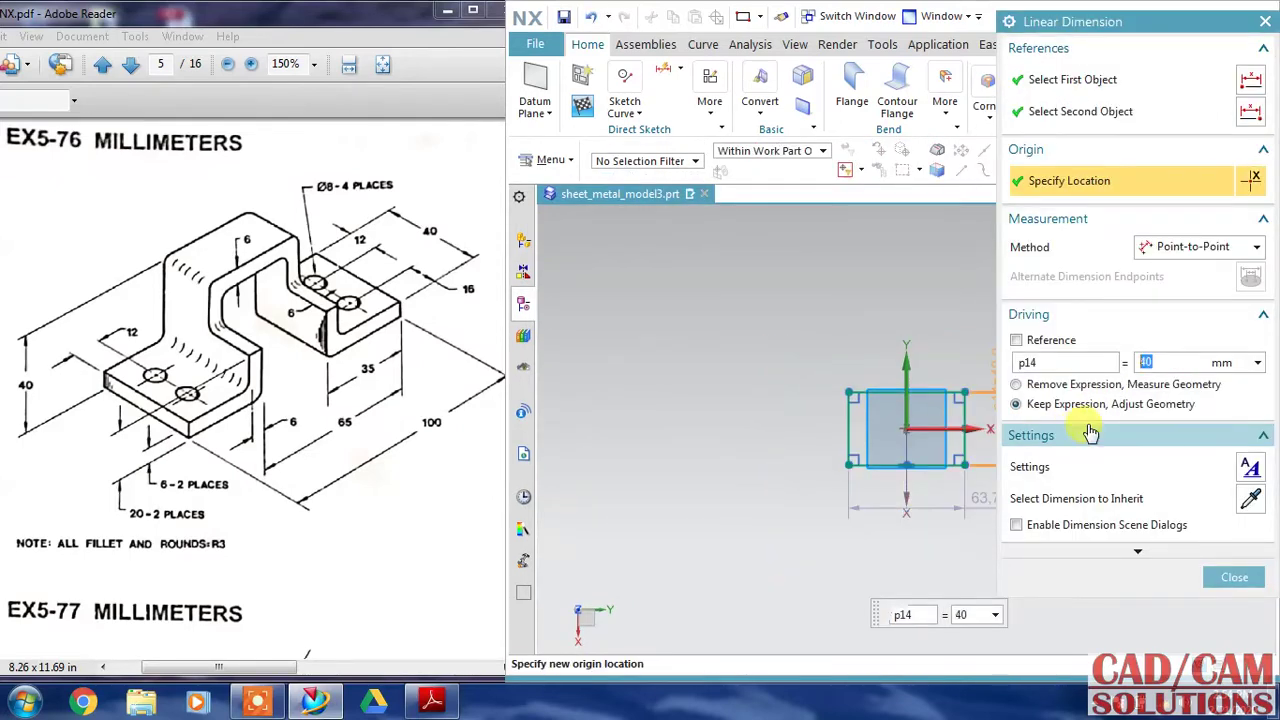
left_click(1228, 580)
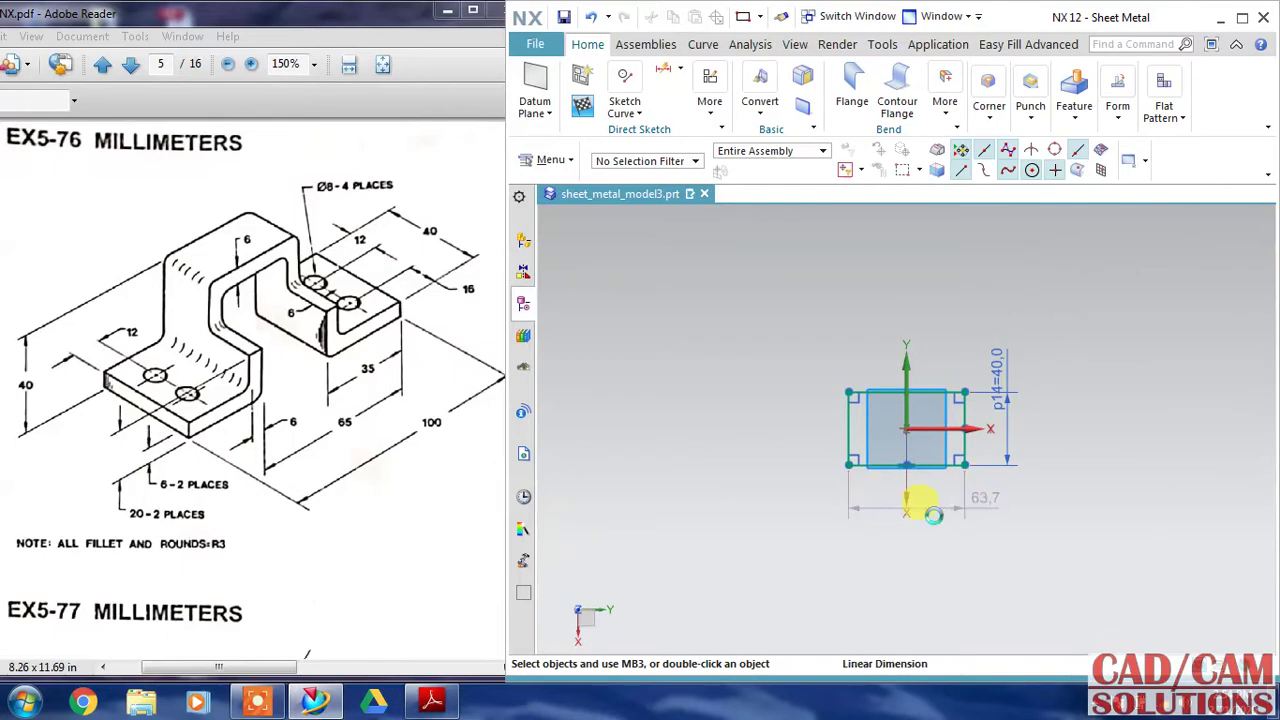
double_click(935, 510)
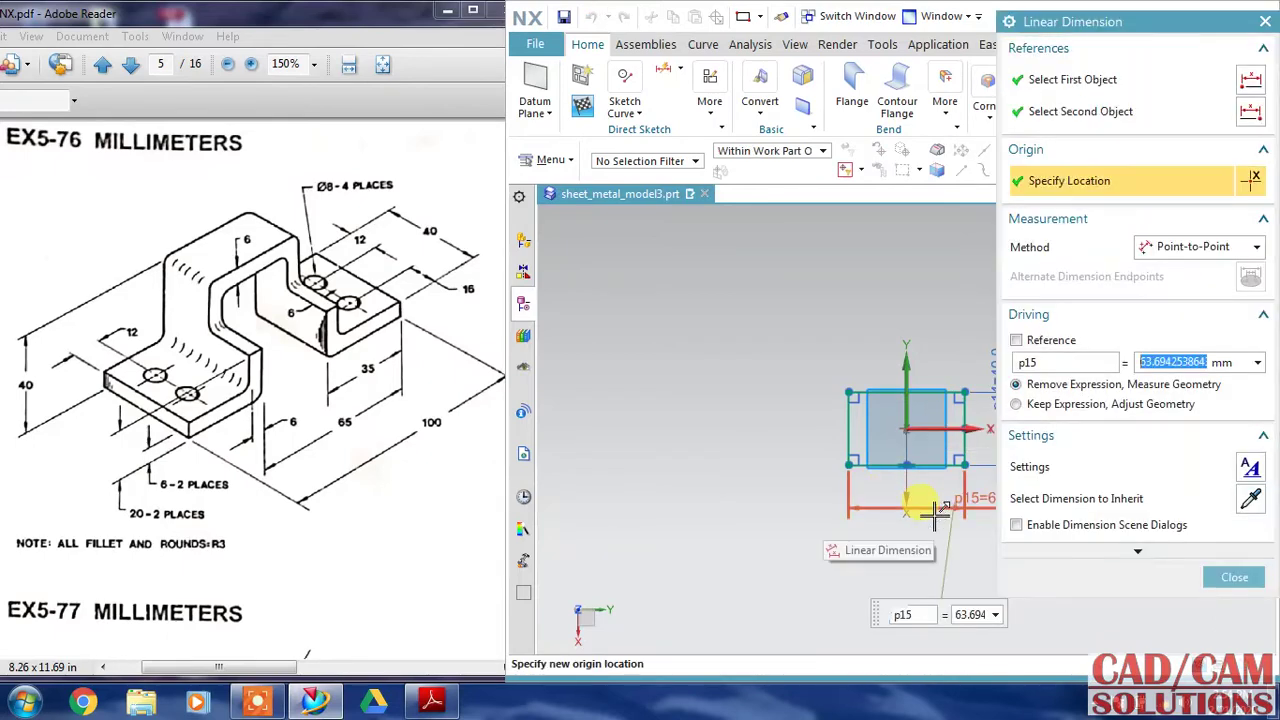
type("100")
key("Return")
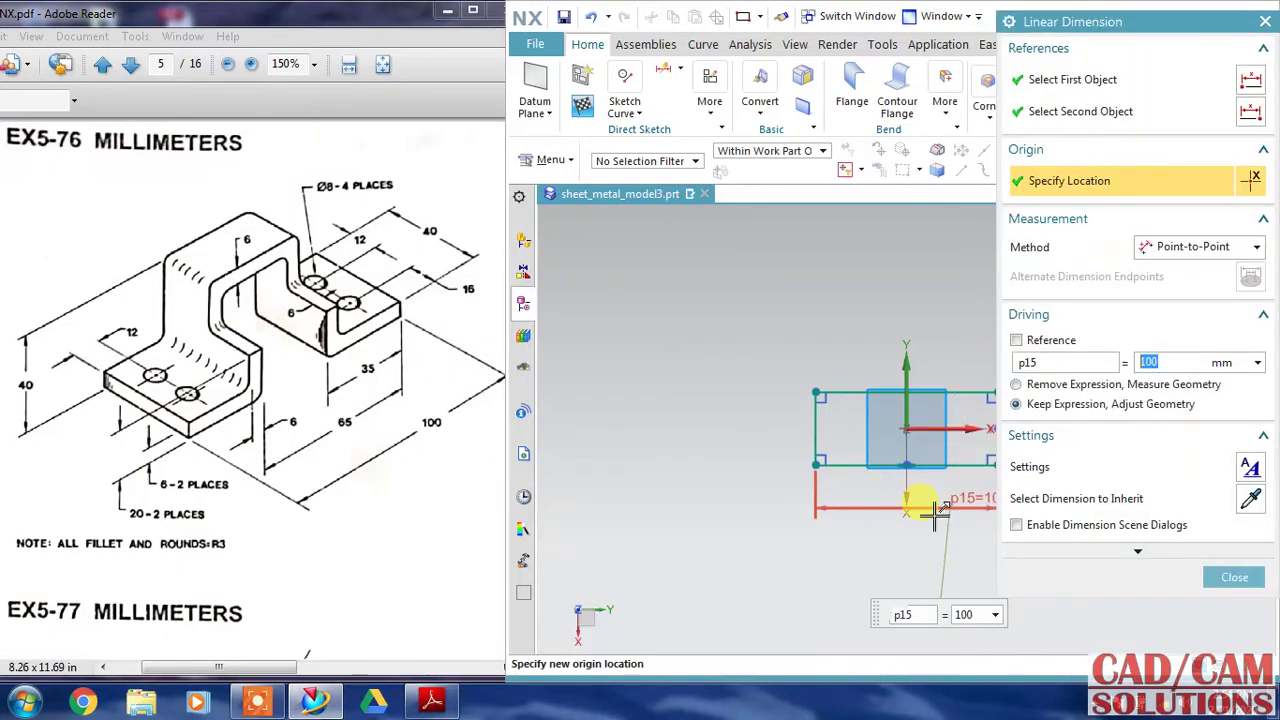
left_click(584, 108)
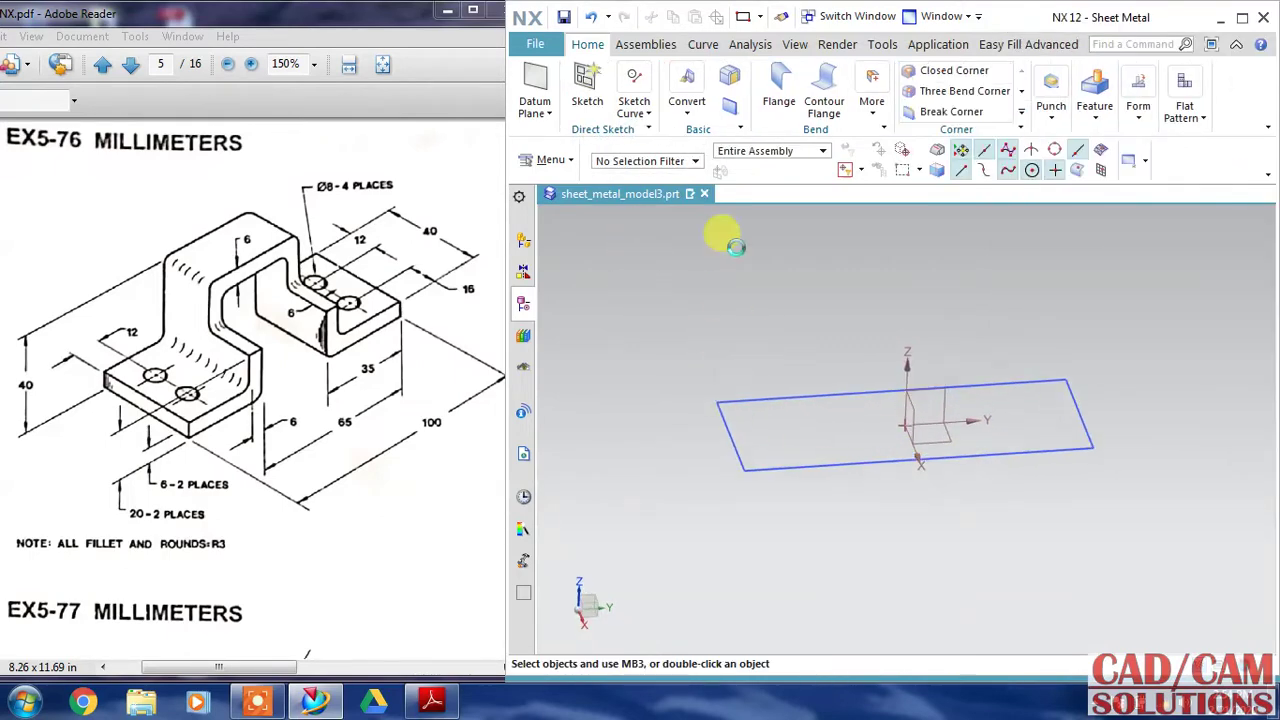
Preview a 3 mm tab from the rectangle, cancel it, and bring up the main menu
left_click(730, 112)
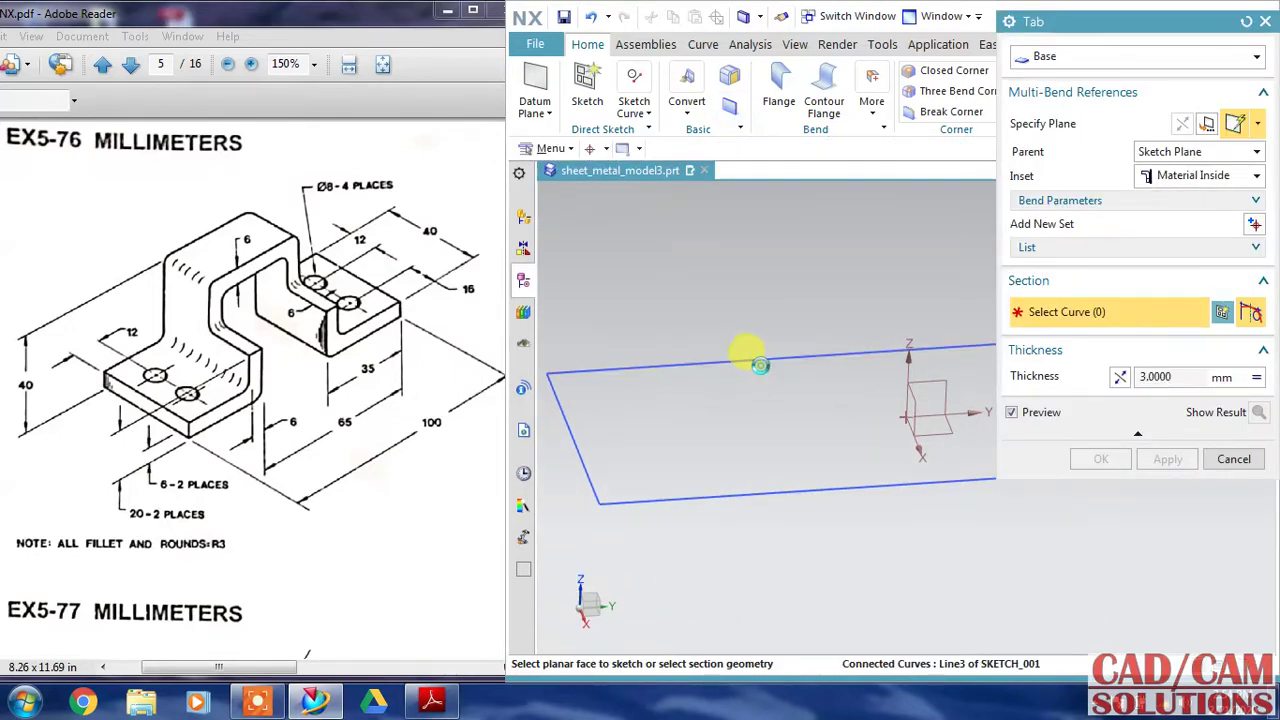
left_click(755, 364)
scroll(775, 403, "down", 2)
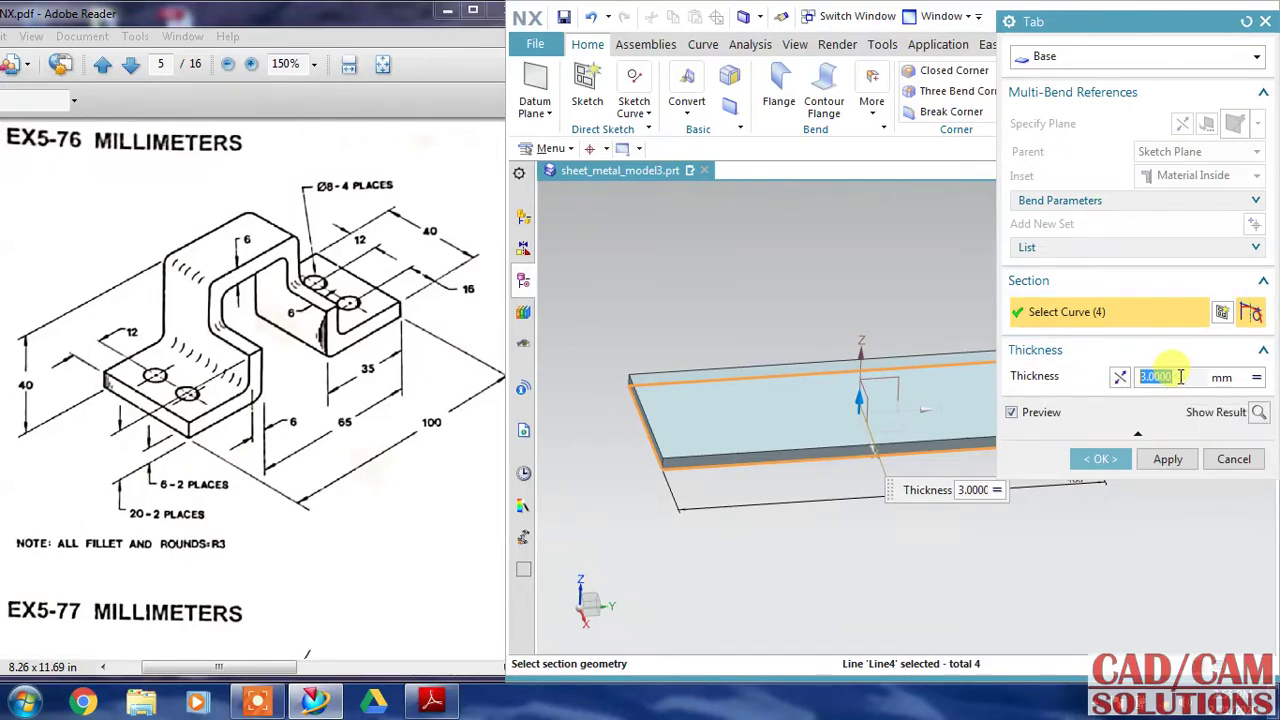
left_click(1213, 459)
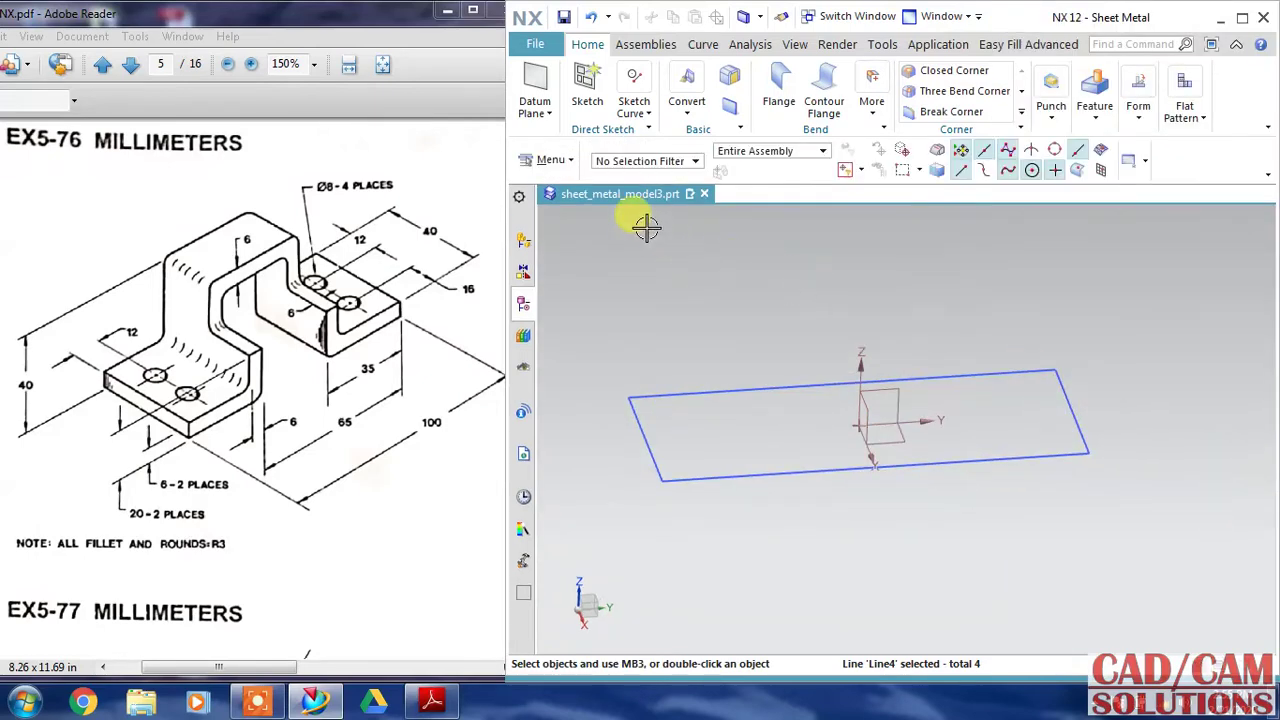
left_click(545, 160)
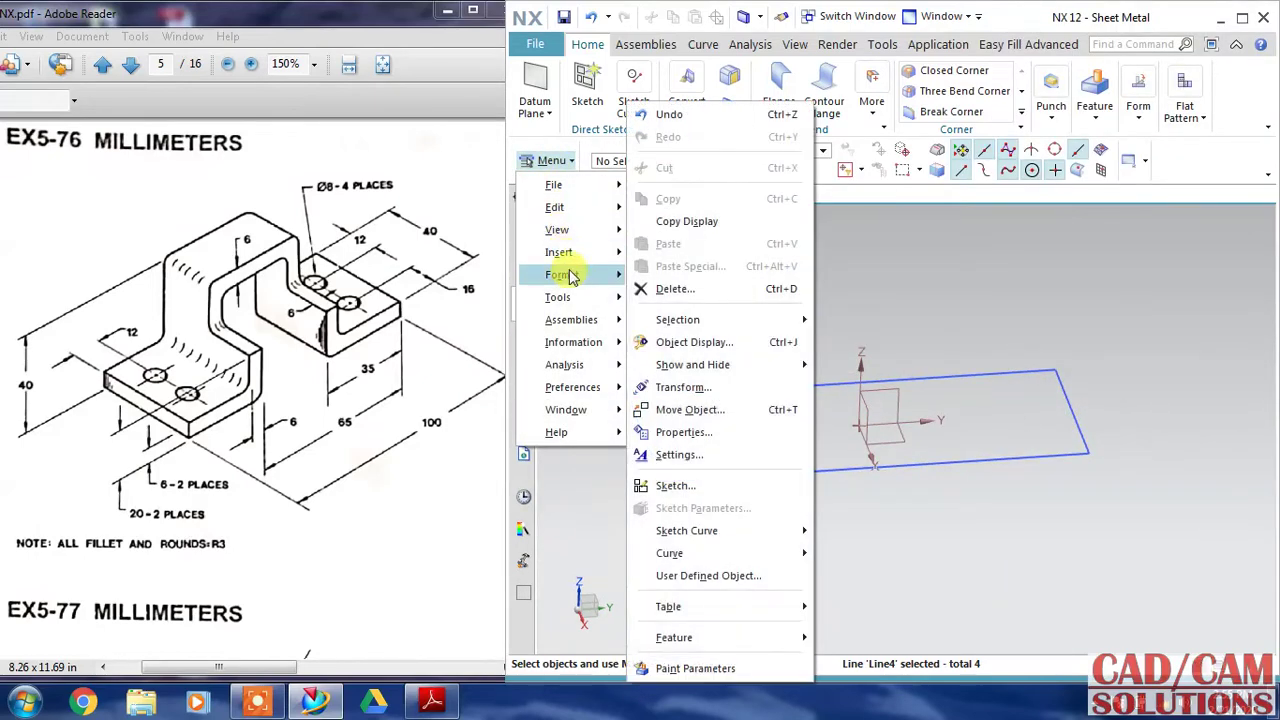
mouse_move(573, 387)
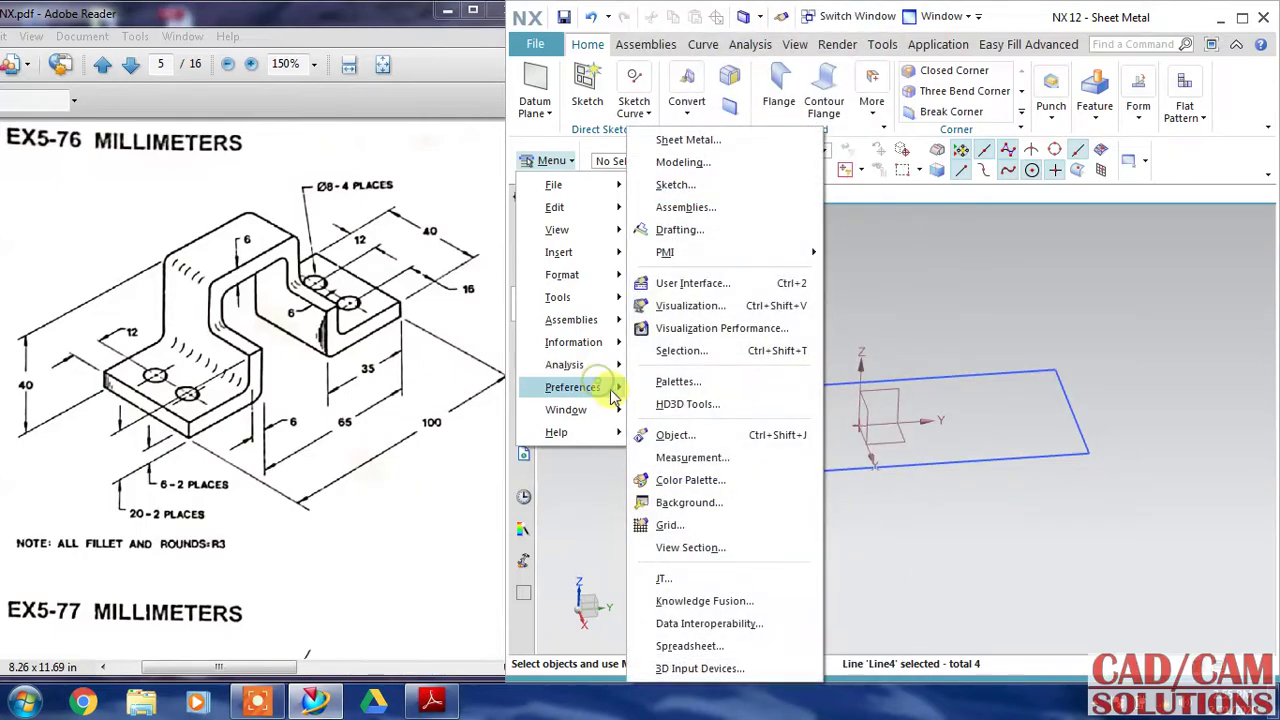
Set sheet-metal preferences to 6 mm material thickness and 3 mm bend radius
left_click(723, 146)
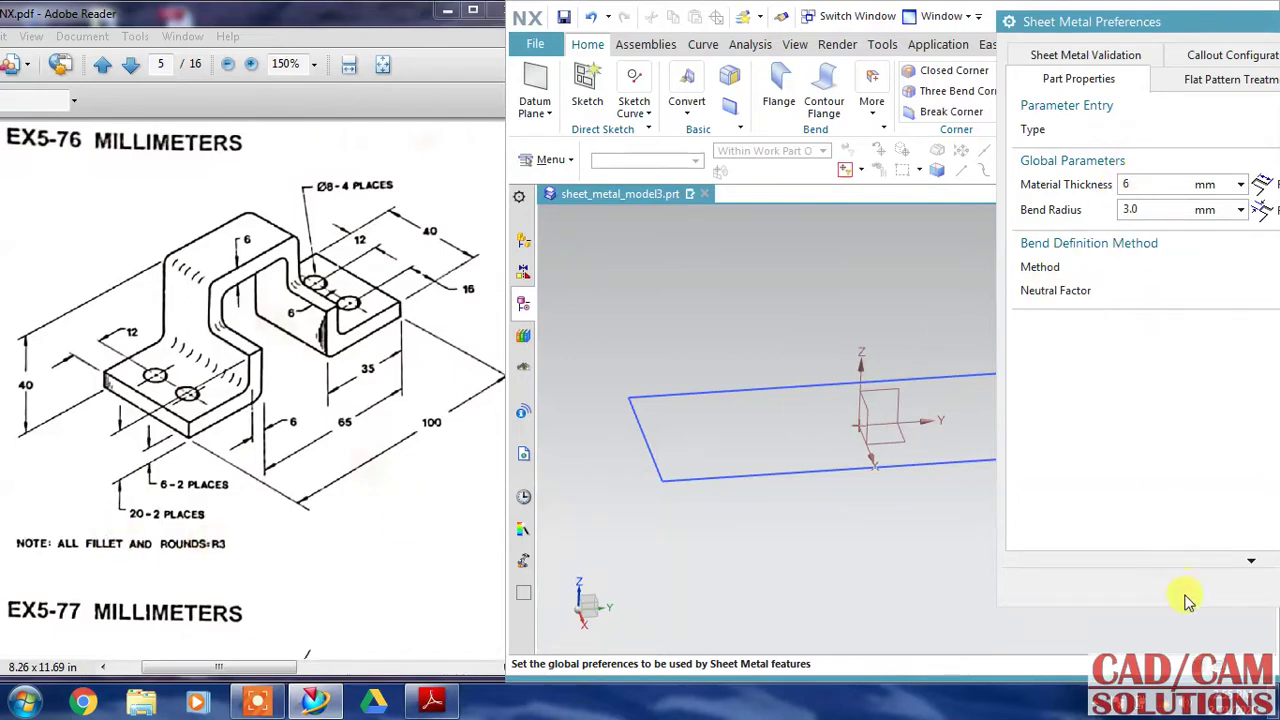
left_click_drag(1128, 32, 670, 28)
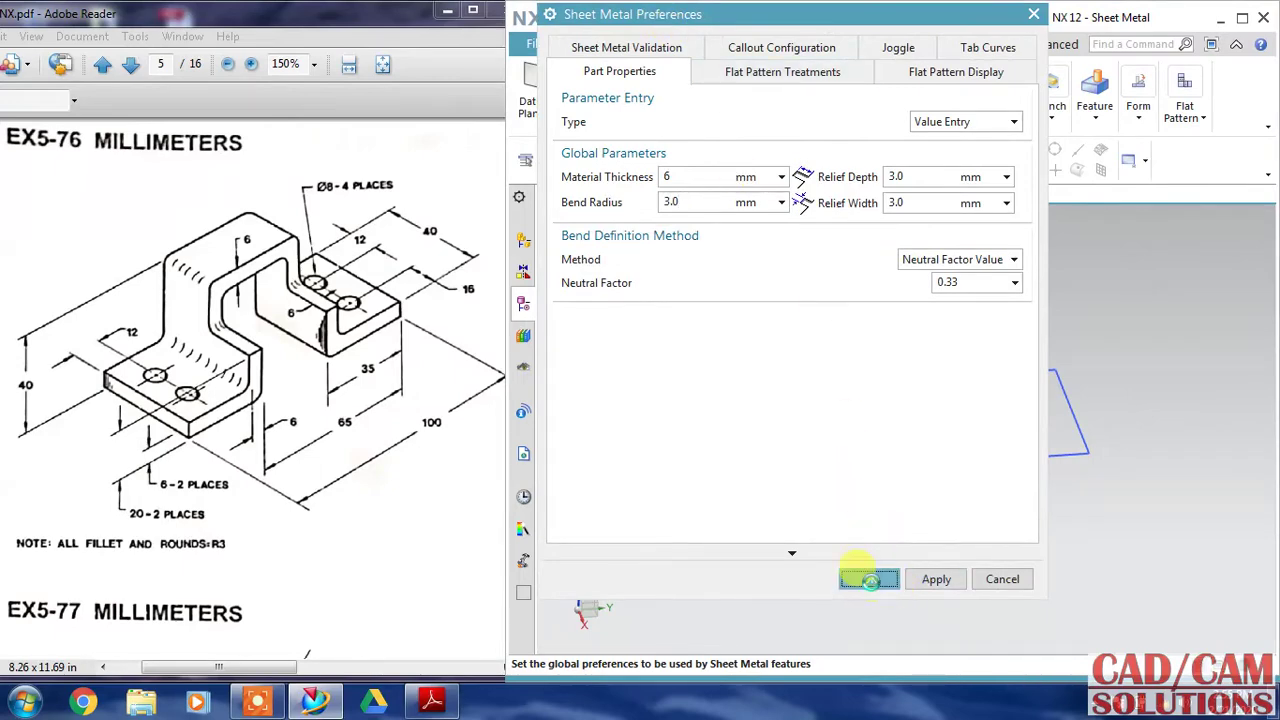
left_click(868, 580)
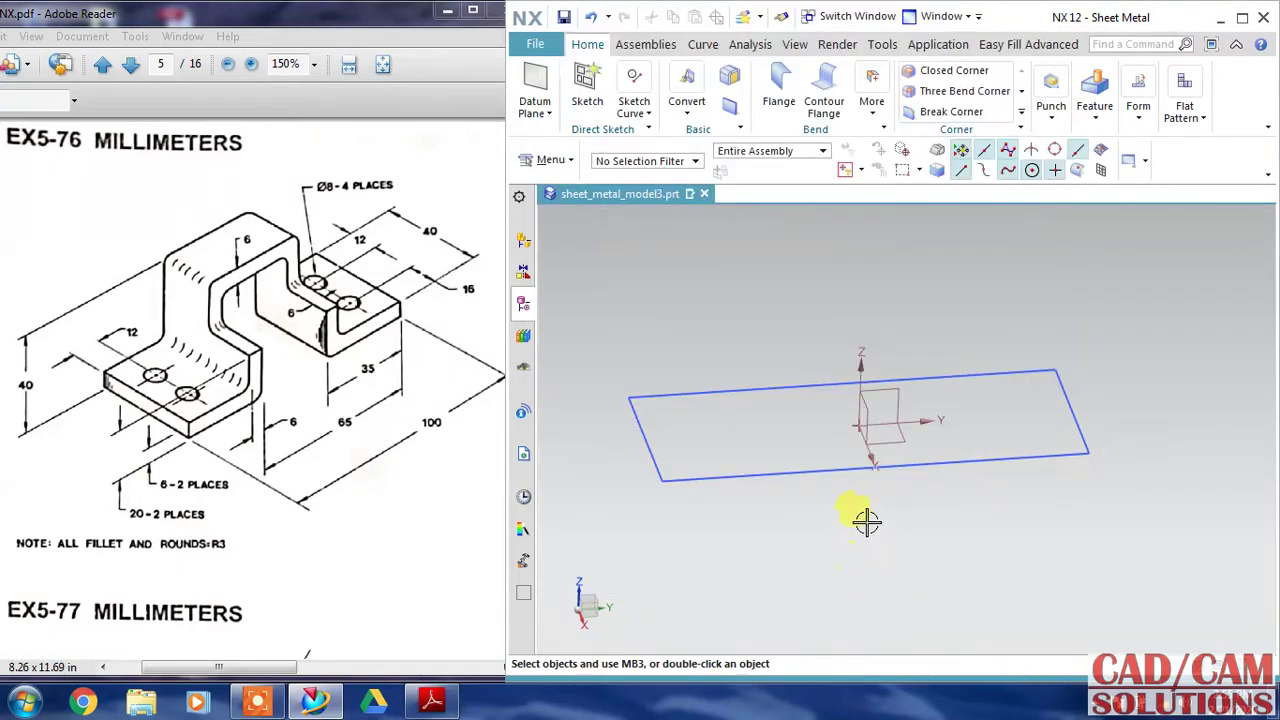
Create a 6 mm base tab from the 100 × 40 rectangle with reversed thickness direction
left_click(730, 112)
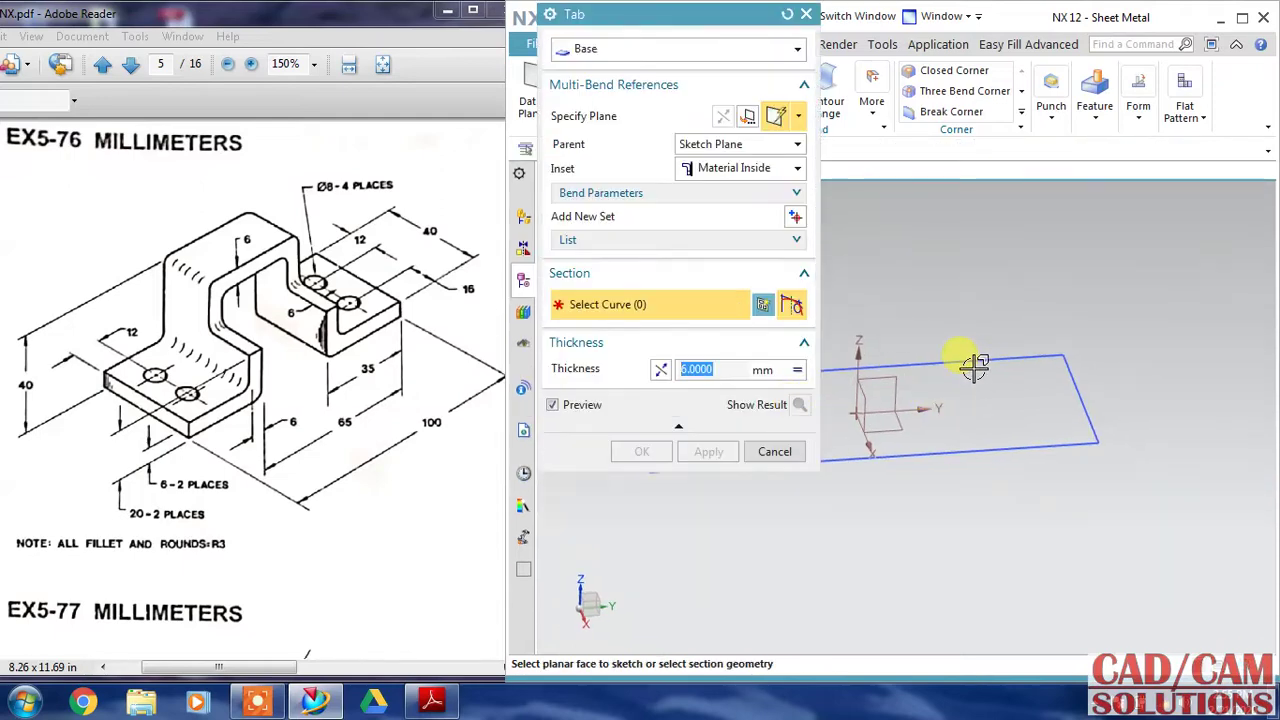
left_click(973, 360)
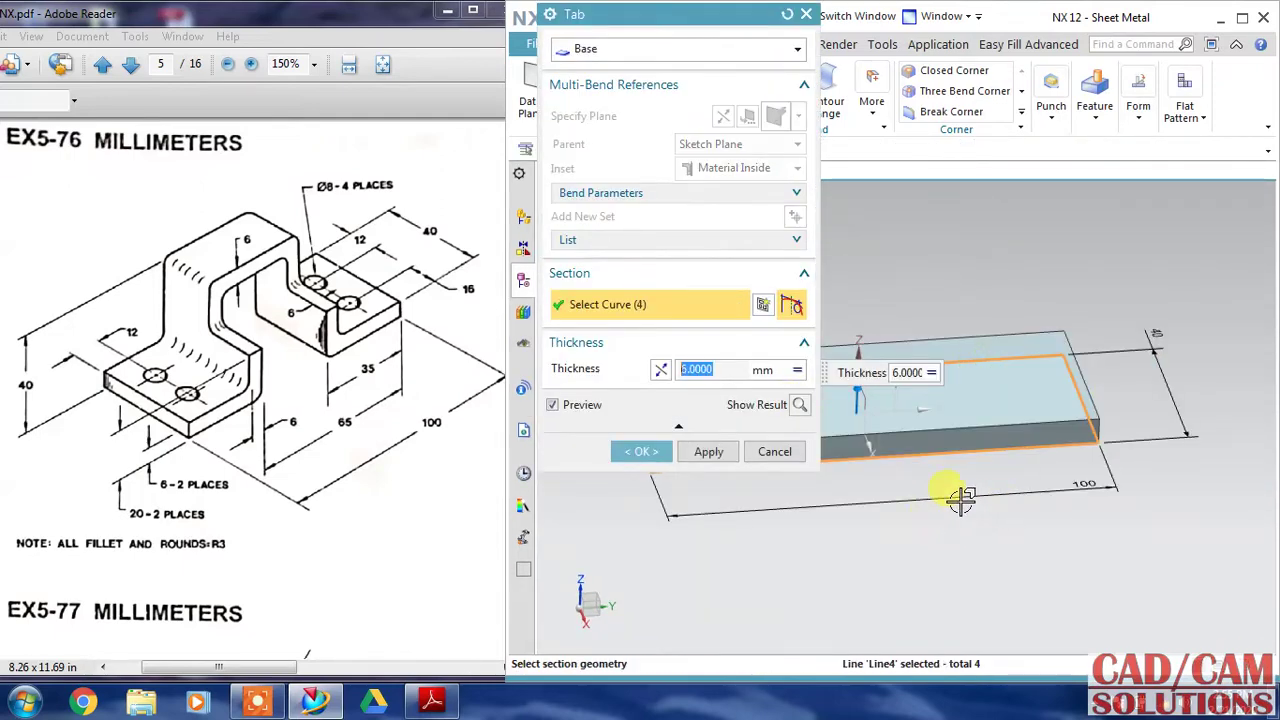
middle_click_drag(963, 497, 1123, 591)
left_click(661, 370)
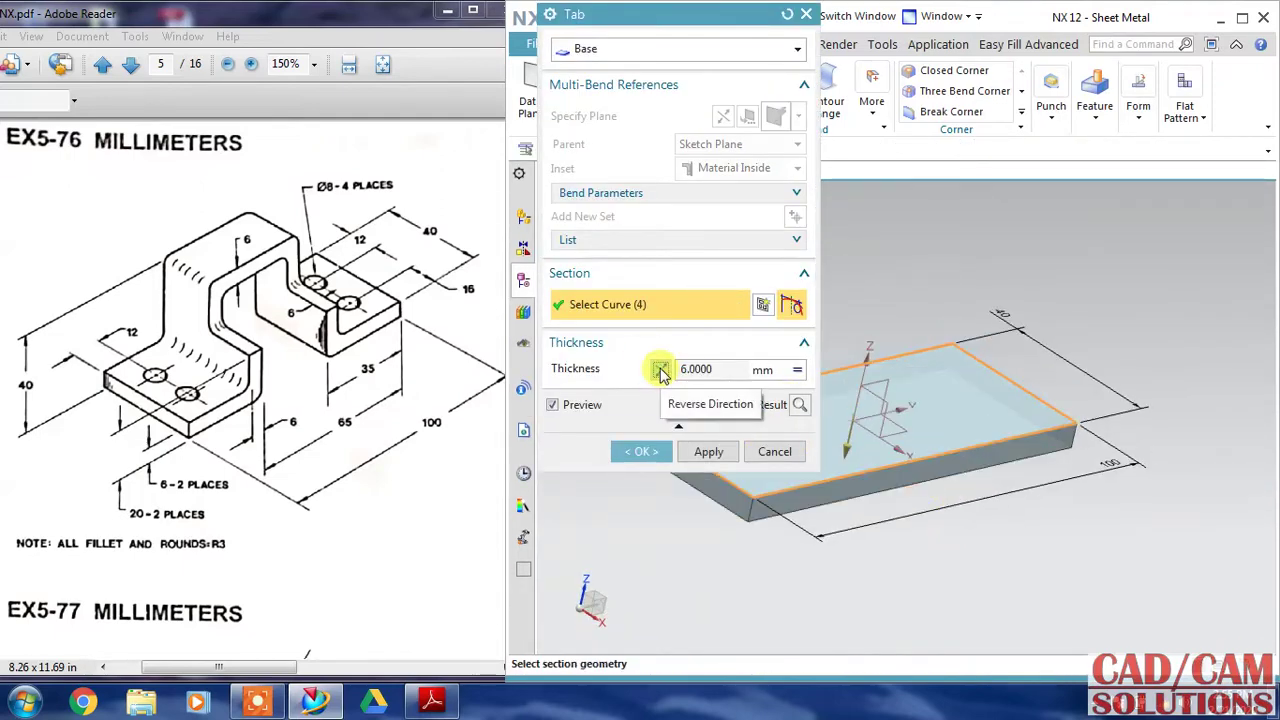
left_click(643, 453)
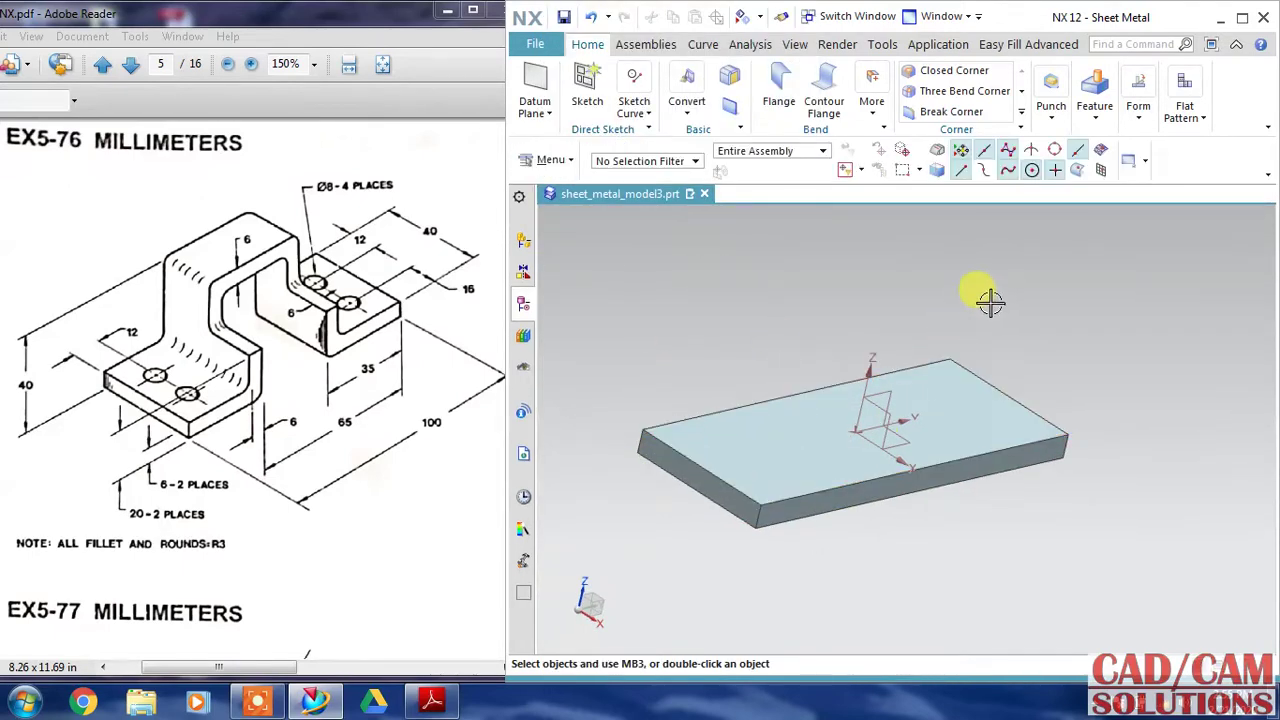
mouse_move(971, 294)
middle_mouse_down()
mouse_move(966, 277)
mouse_move(973, 302)
middle_mouse_up()
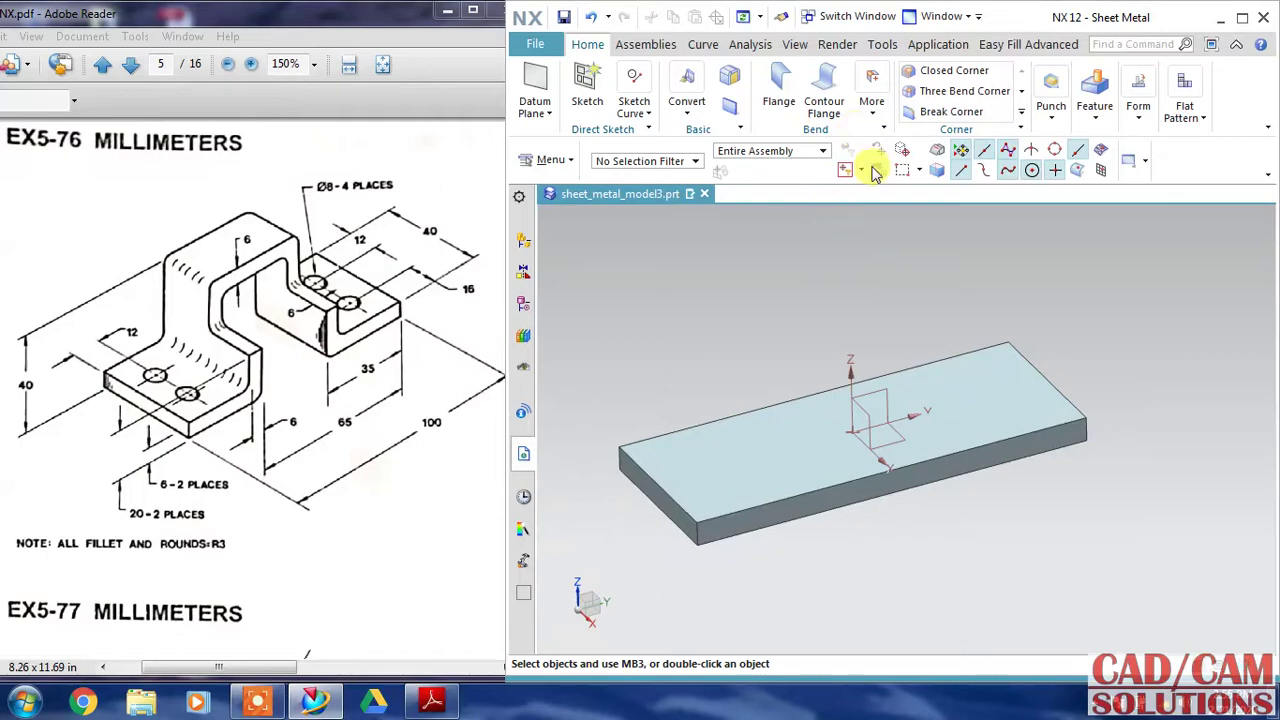
Start a jog and sketch a line across the plate's top face
left_click(872, 100)
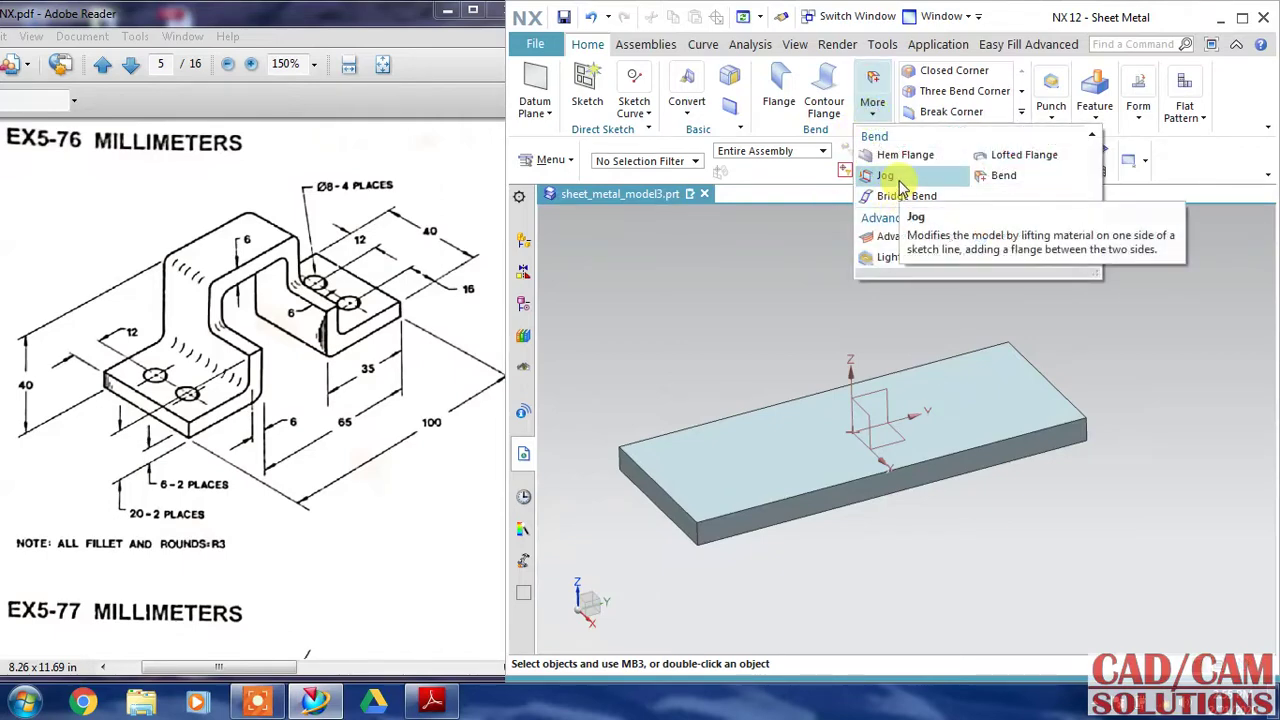
left_click(900, 184)
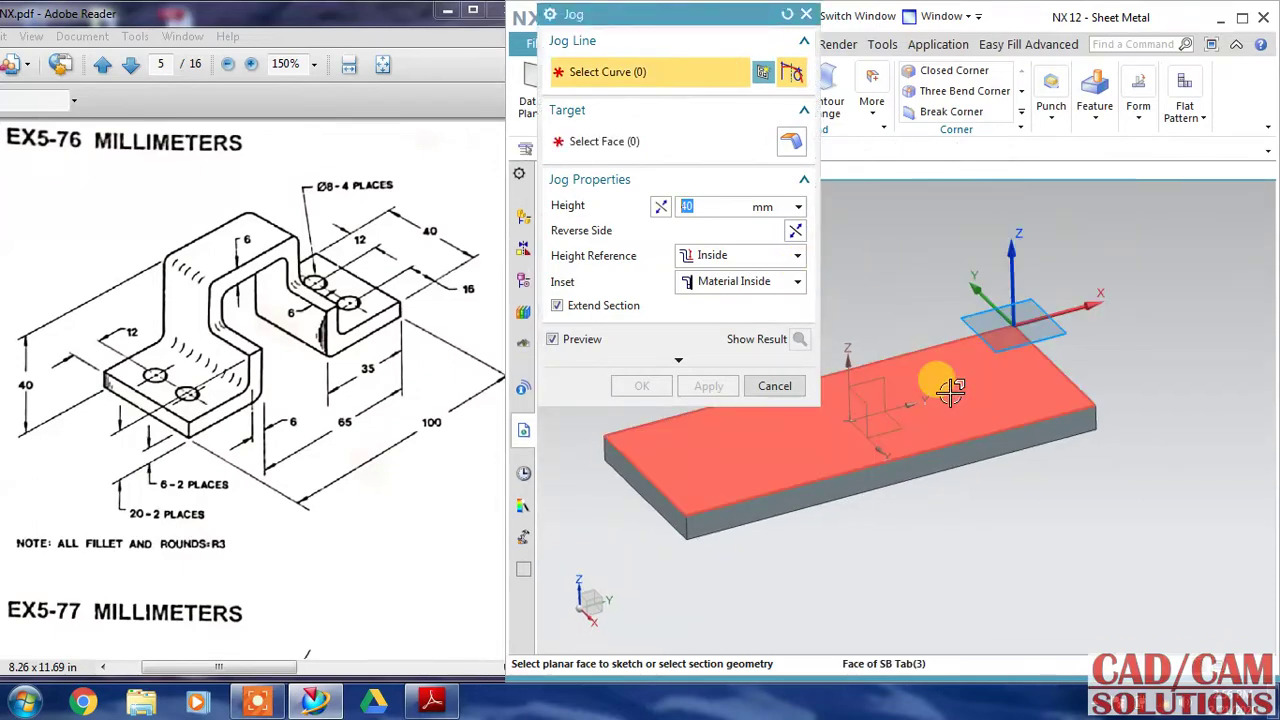
left_click(929, 371)
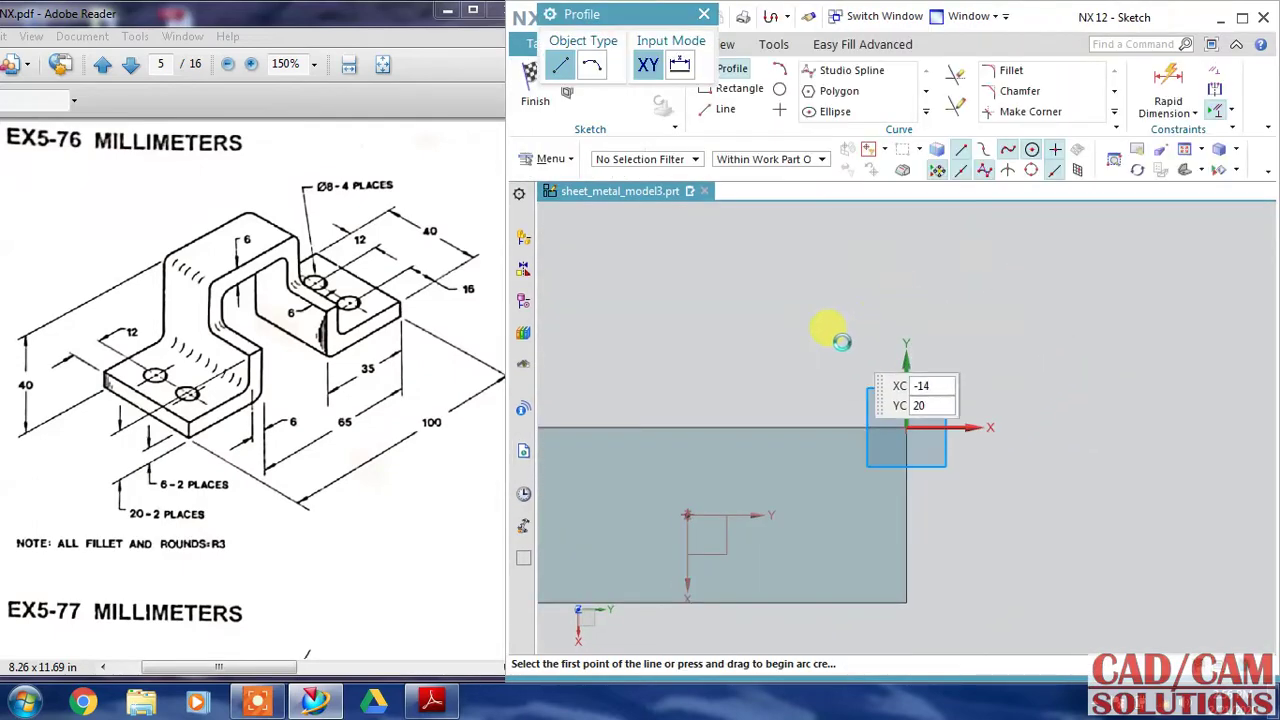
left_click(779, 427)
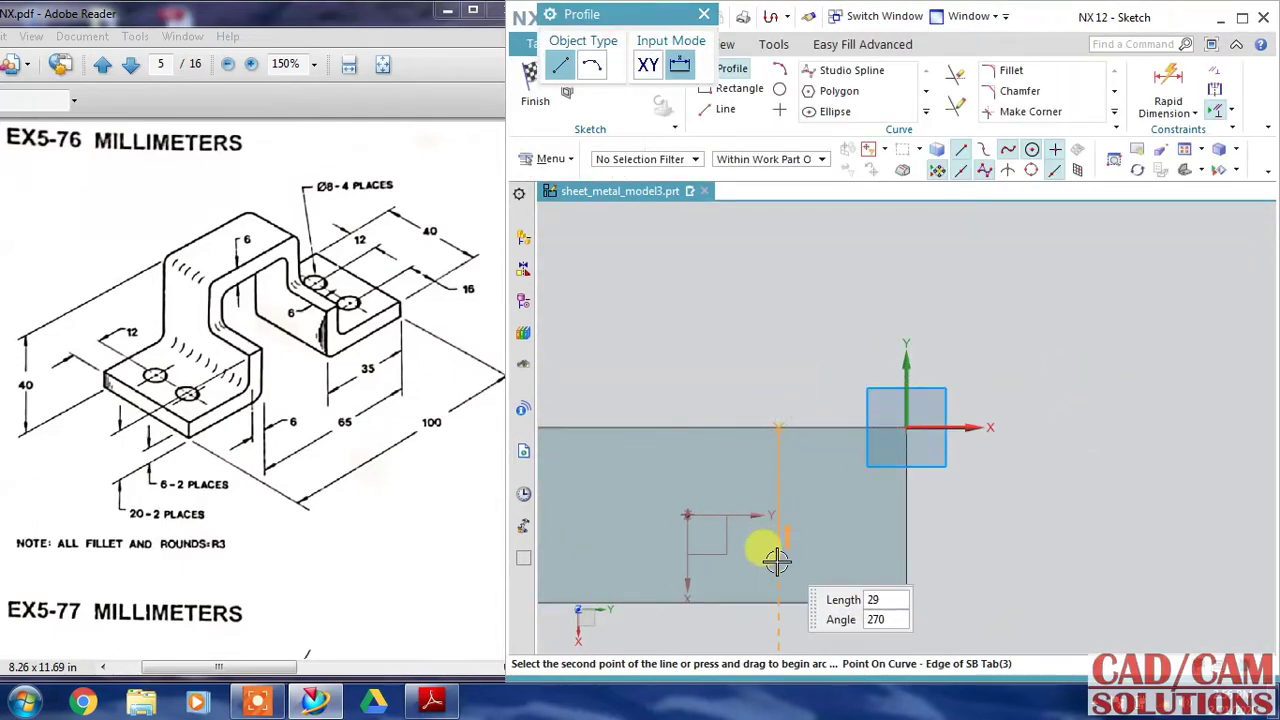
left_click(779, 601)
key("Escape")
key("Escape")
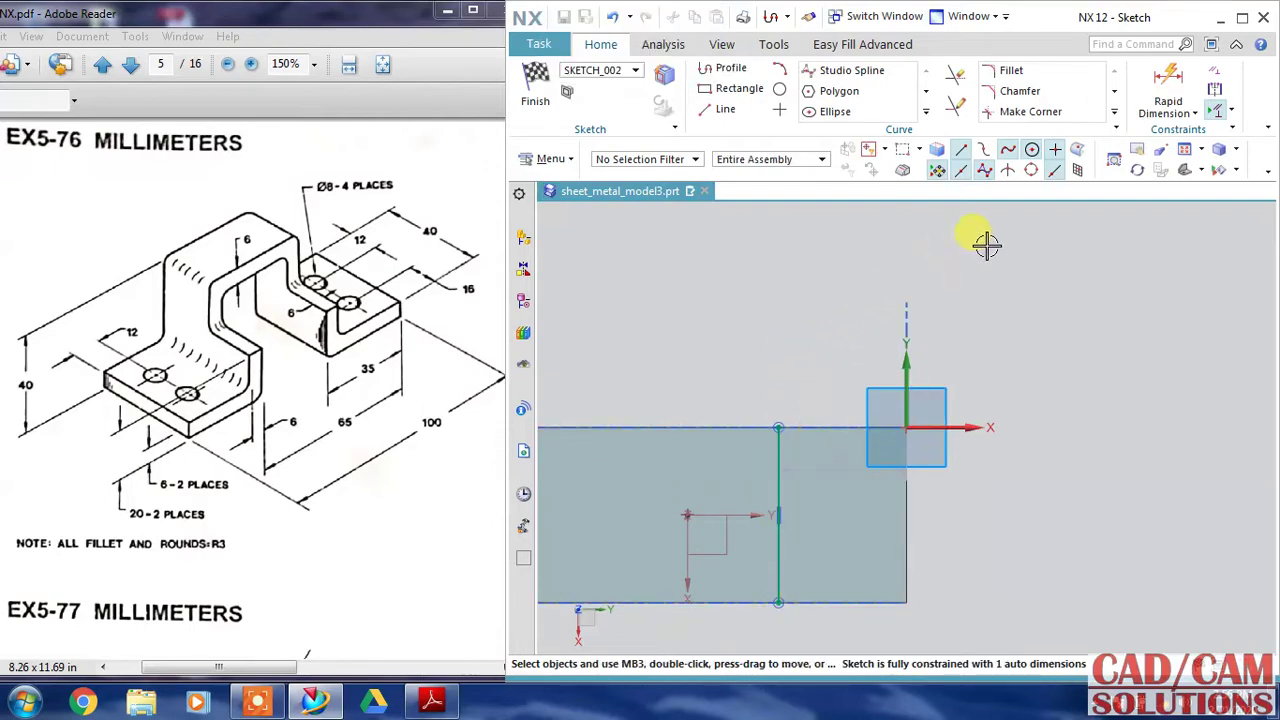
Set the jog line 35 mm from the plate's end and finish the sketch
double_click(850, 468)
type("35")
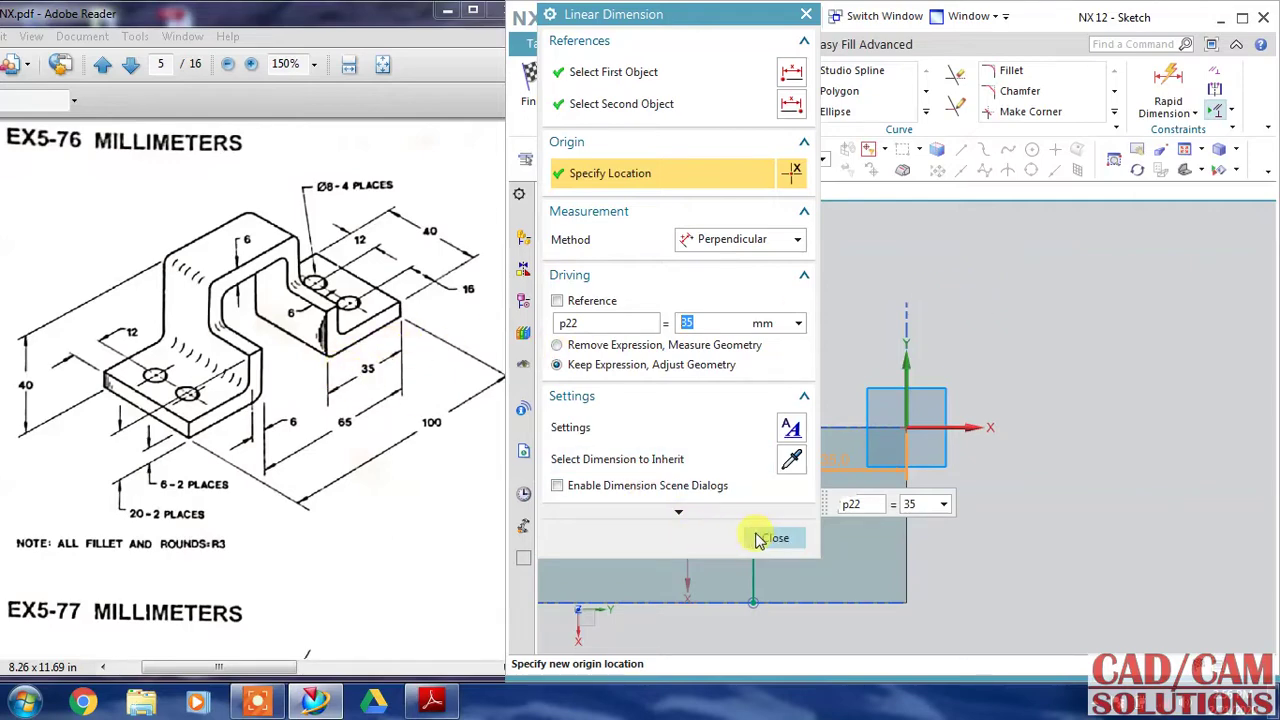
left_click(773, 538)
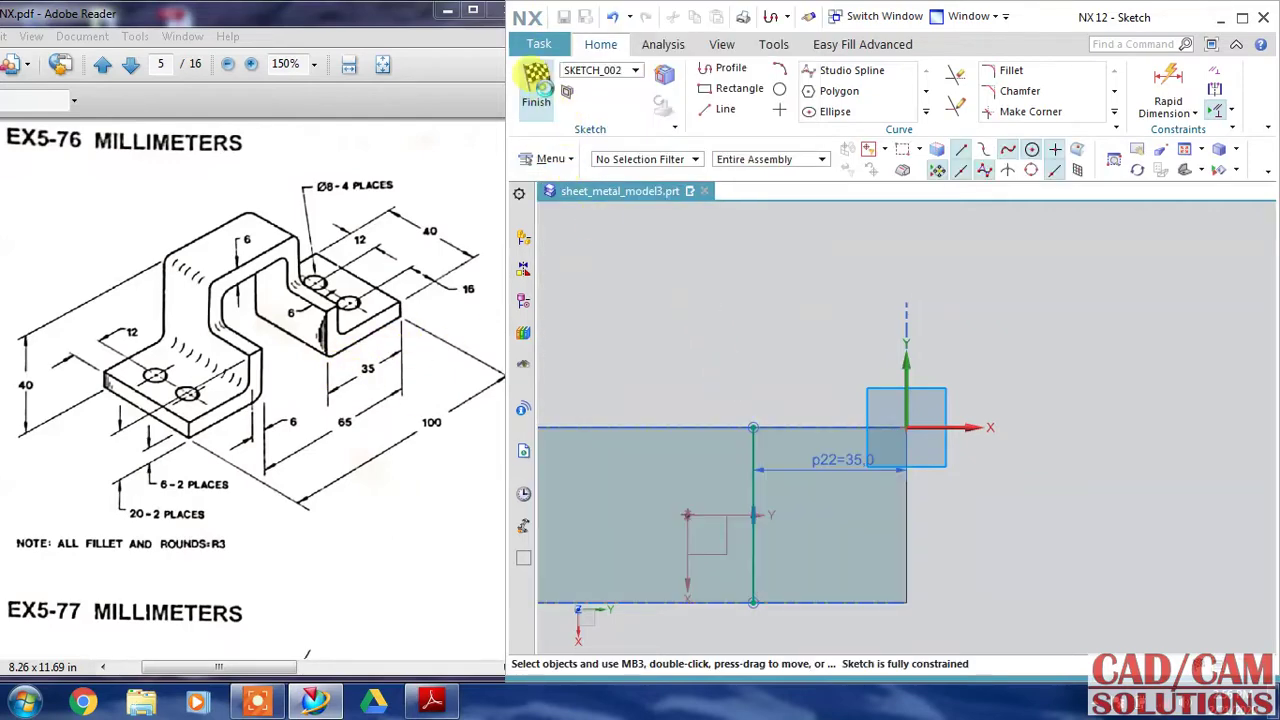
left_click(537, 88)
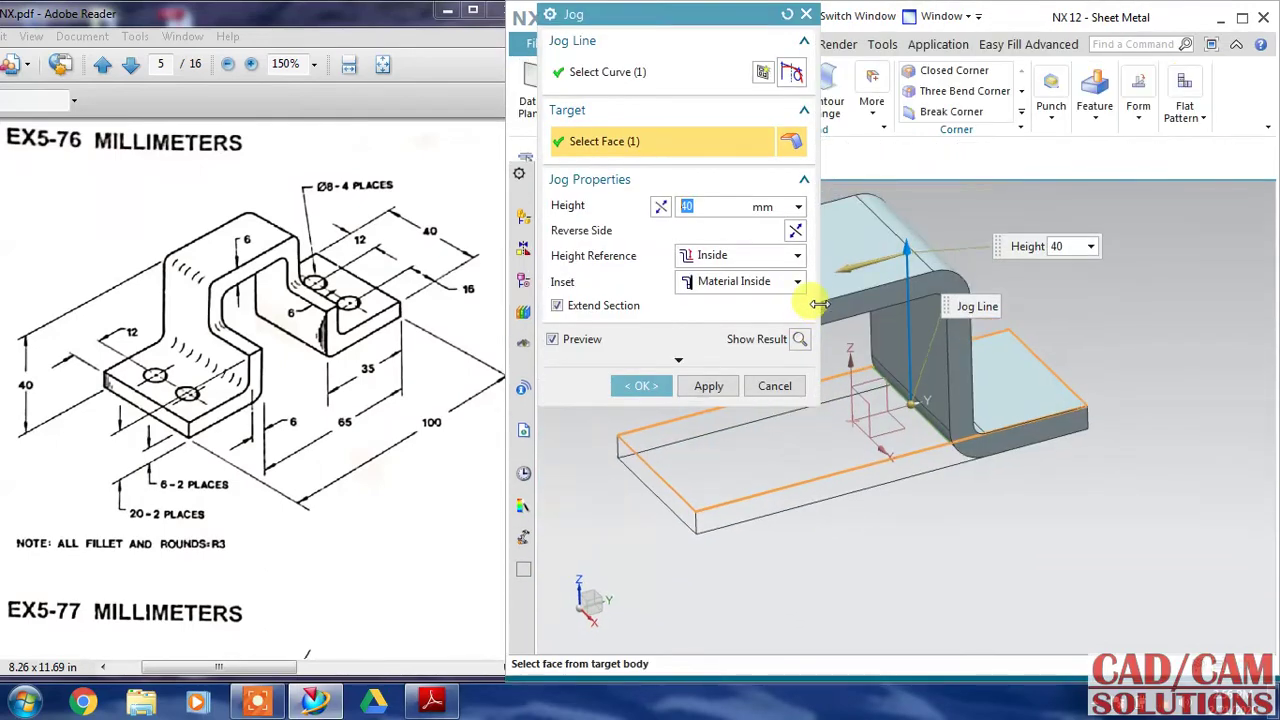
Inspect the 40 mm jog preview and try the Outside height reference
middle_click_drag(960, 523, 935, 504)
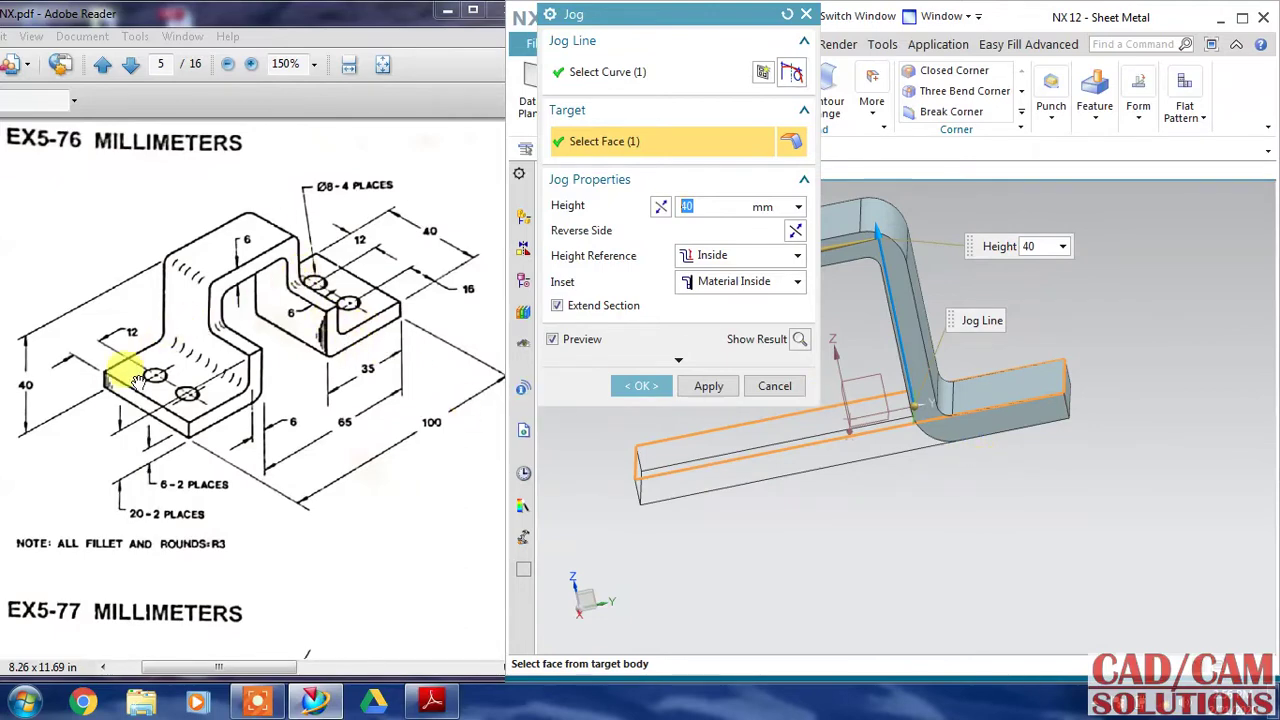
middle_click_drag(860, 503, 886, 474)
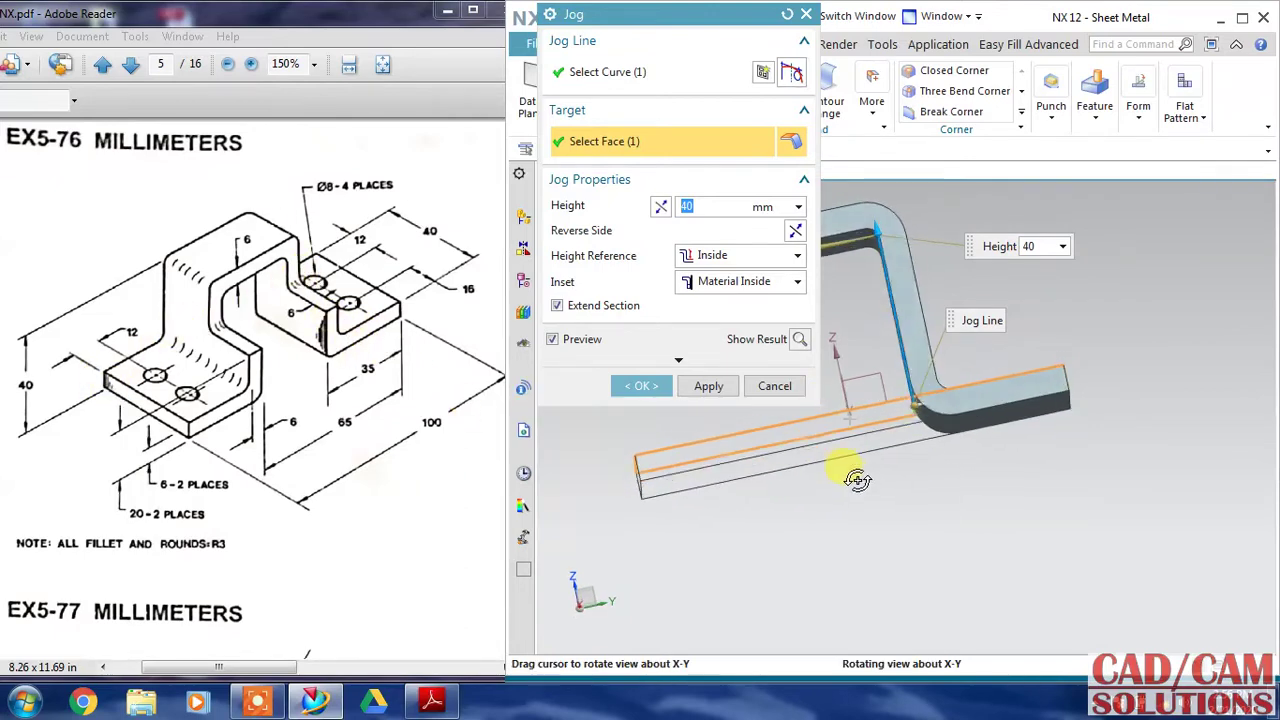
key("F8")
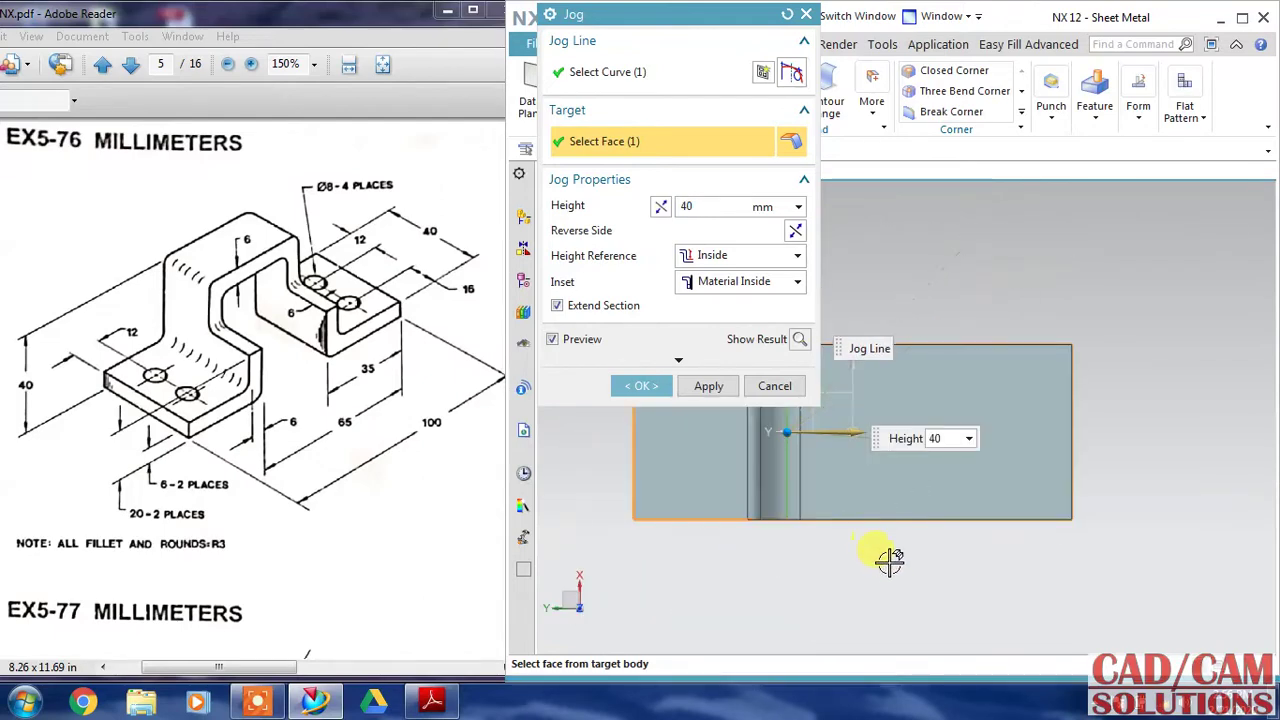
mouse_move(891, 560)
middle_mouse_down()
mouse_move(866, 456)
mouse_move(1057, 515)
middle_mouse_up()
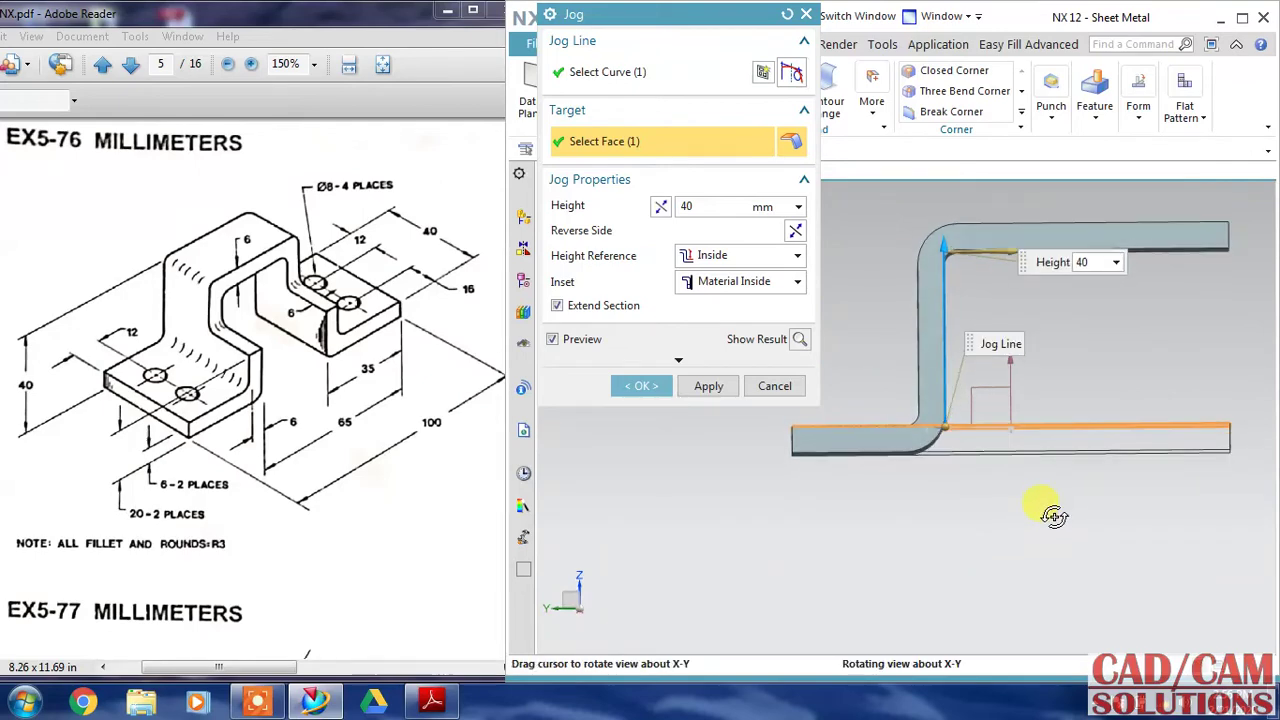
left_click(725, 257)
left_click(725, 297)
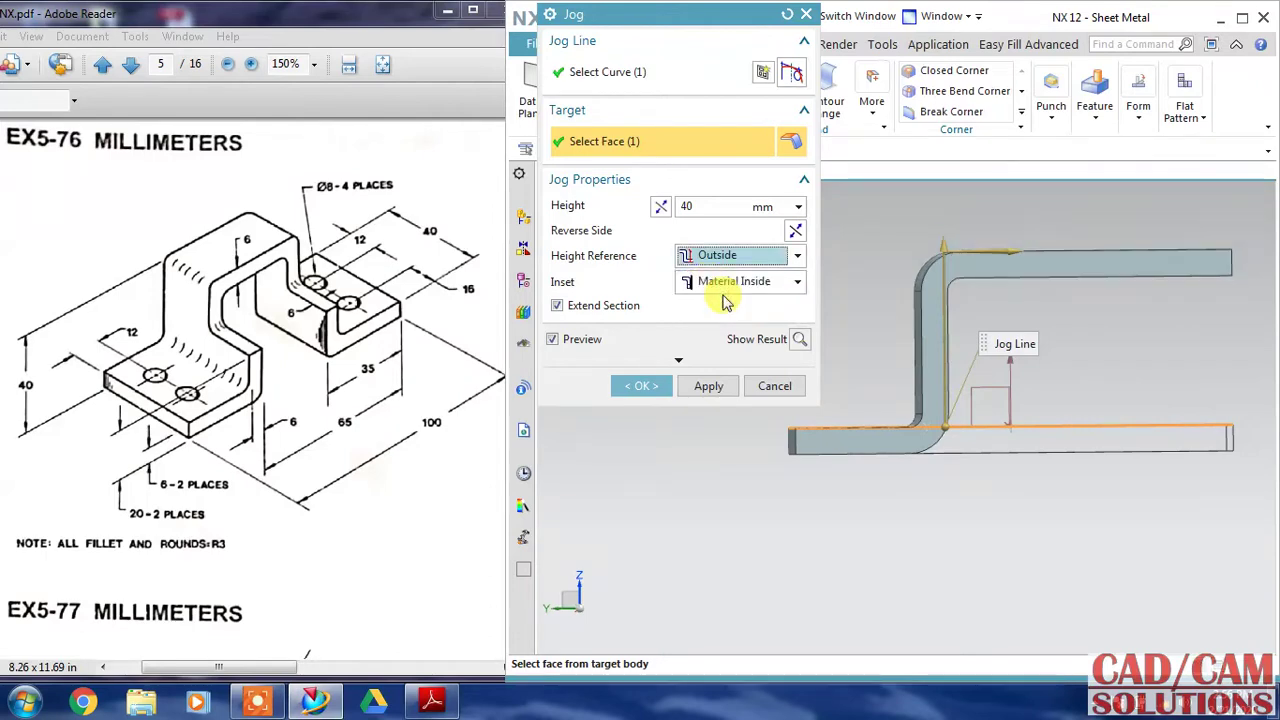
left_click(729, 264)
Keep Material Inside inset, set Outside height reference, and apply the 40 mm jog
left_click(735, 283)
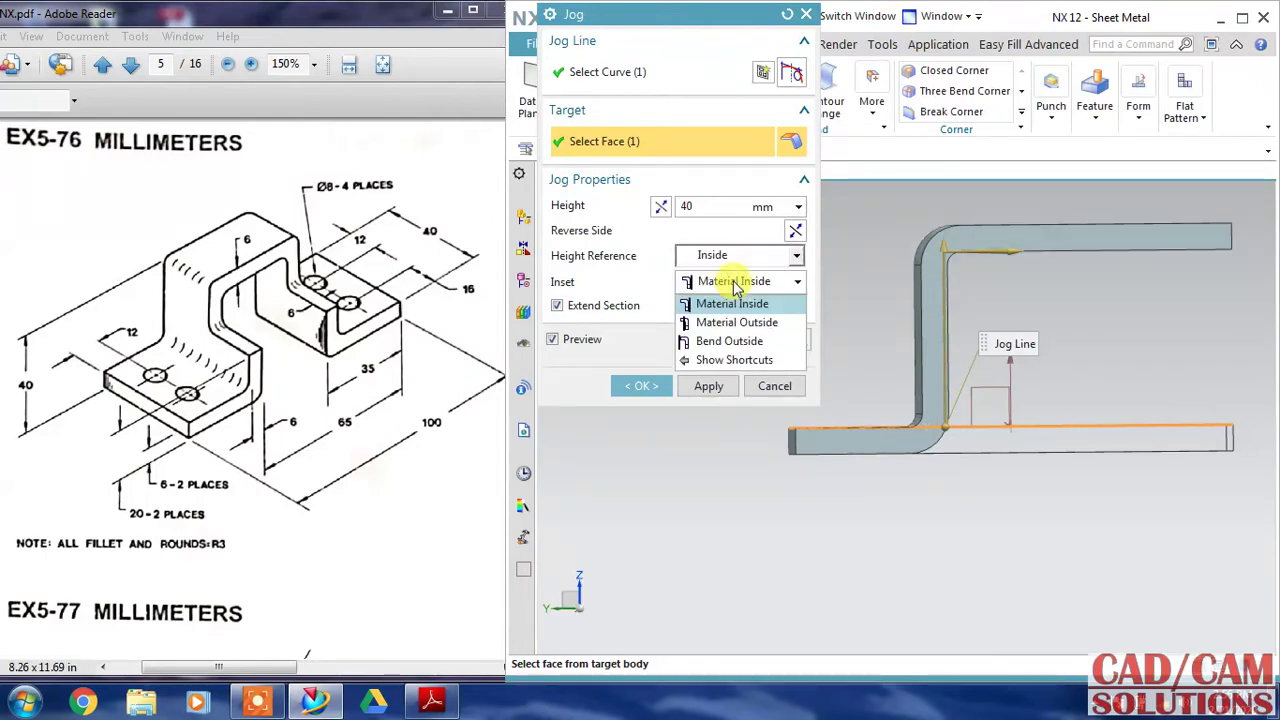
left_click(738, 322)
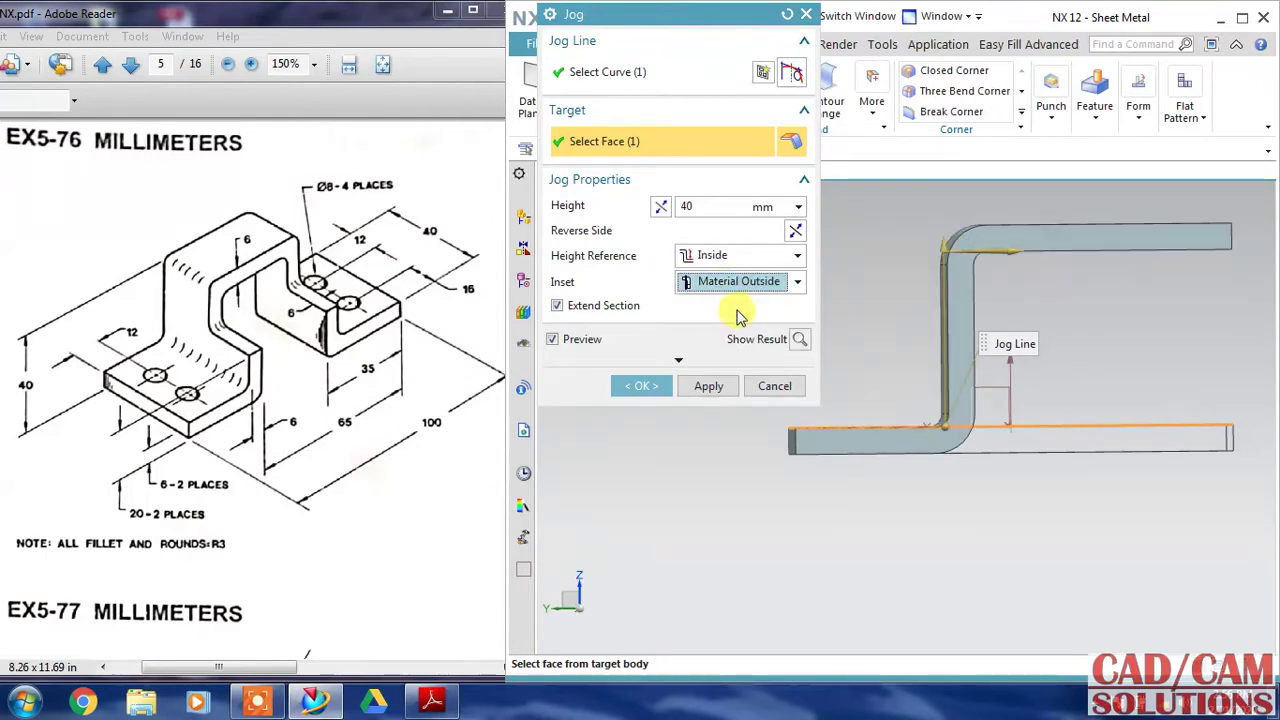
left_click(735, 283)
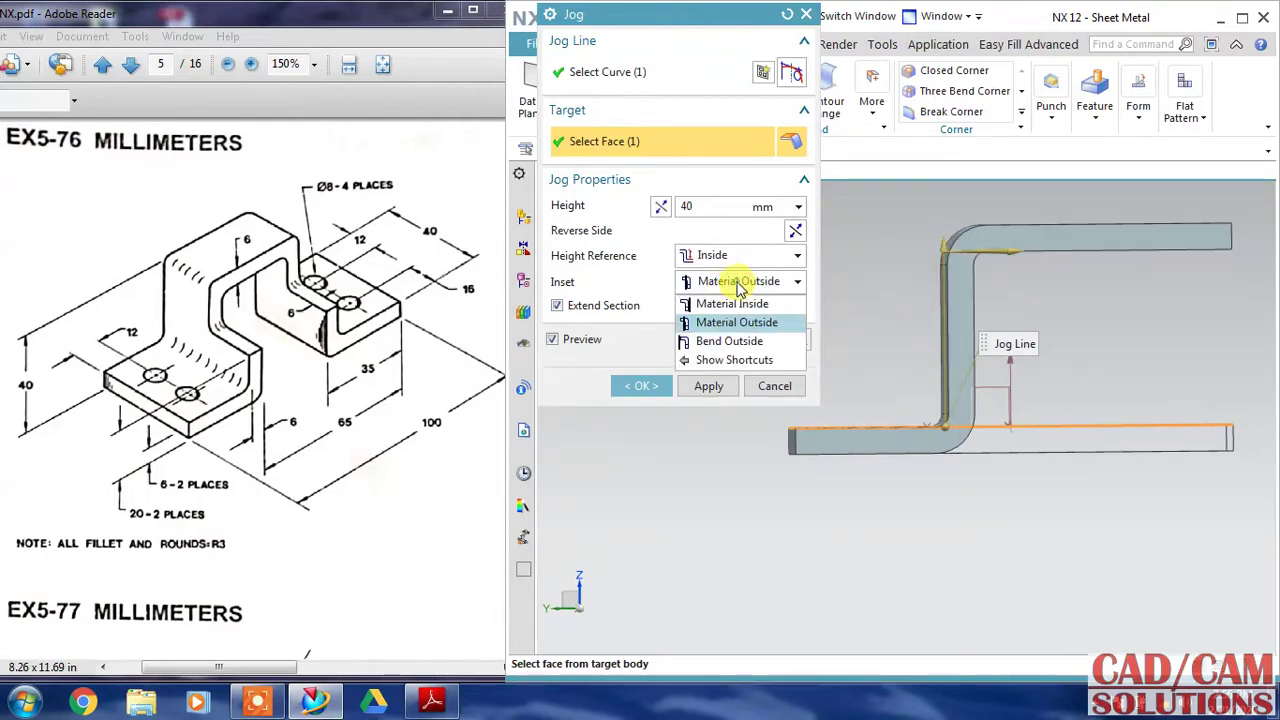
left_click(735, 341)
left_click(735, 283)
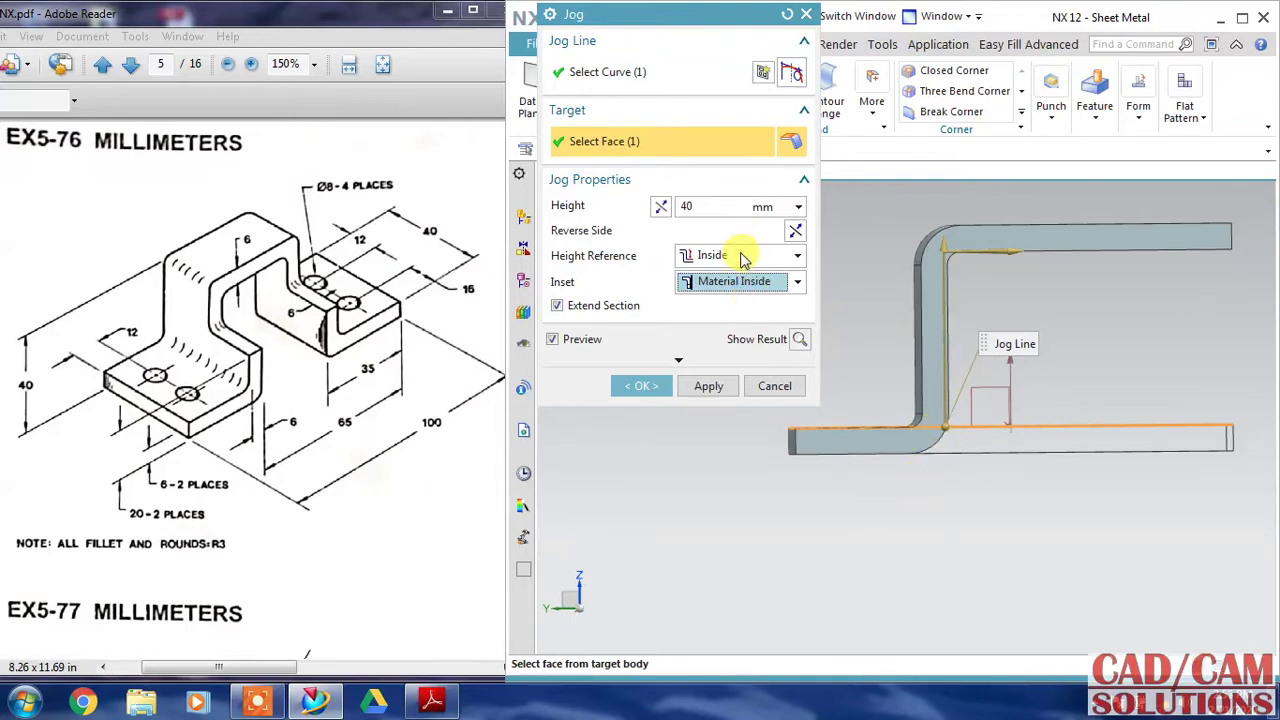
left_click(742, 258)
left_click(730, 296)
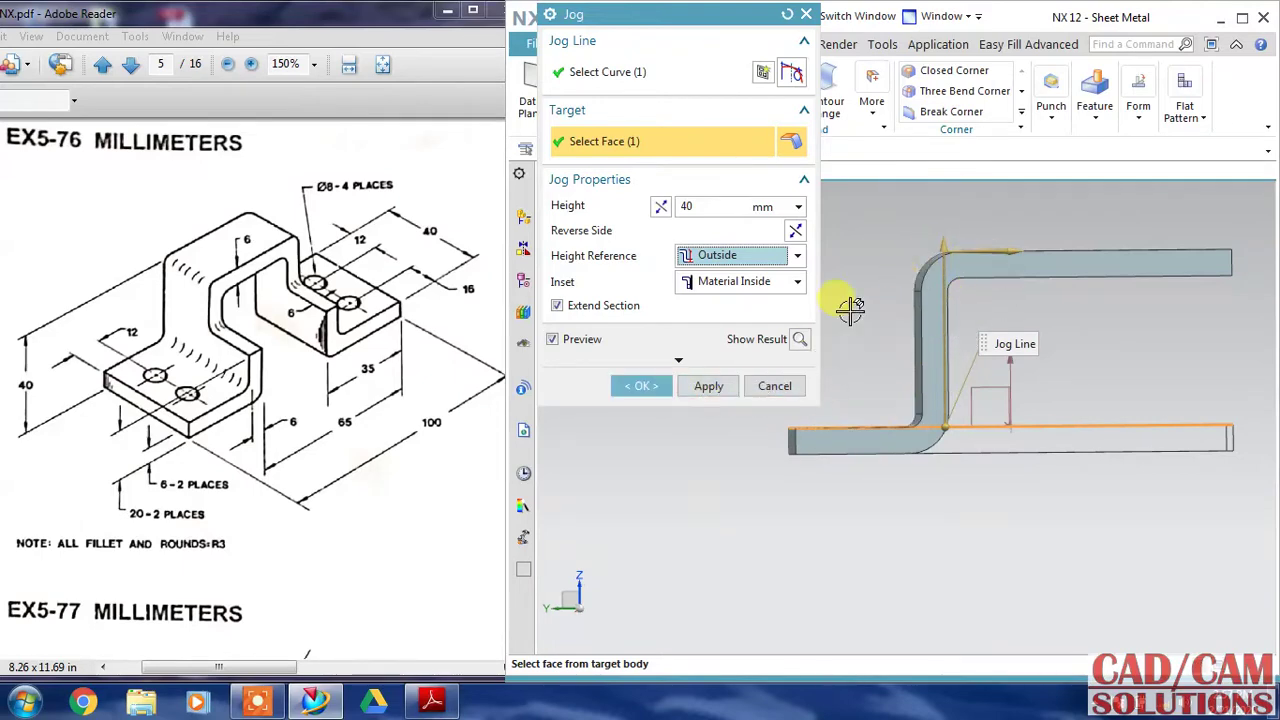
middle_click_drag(840, 305, 866, 323)
left_click(659, 386)
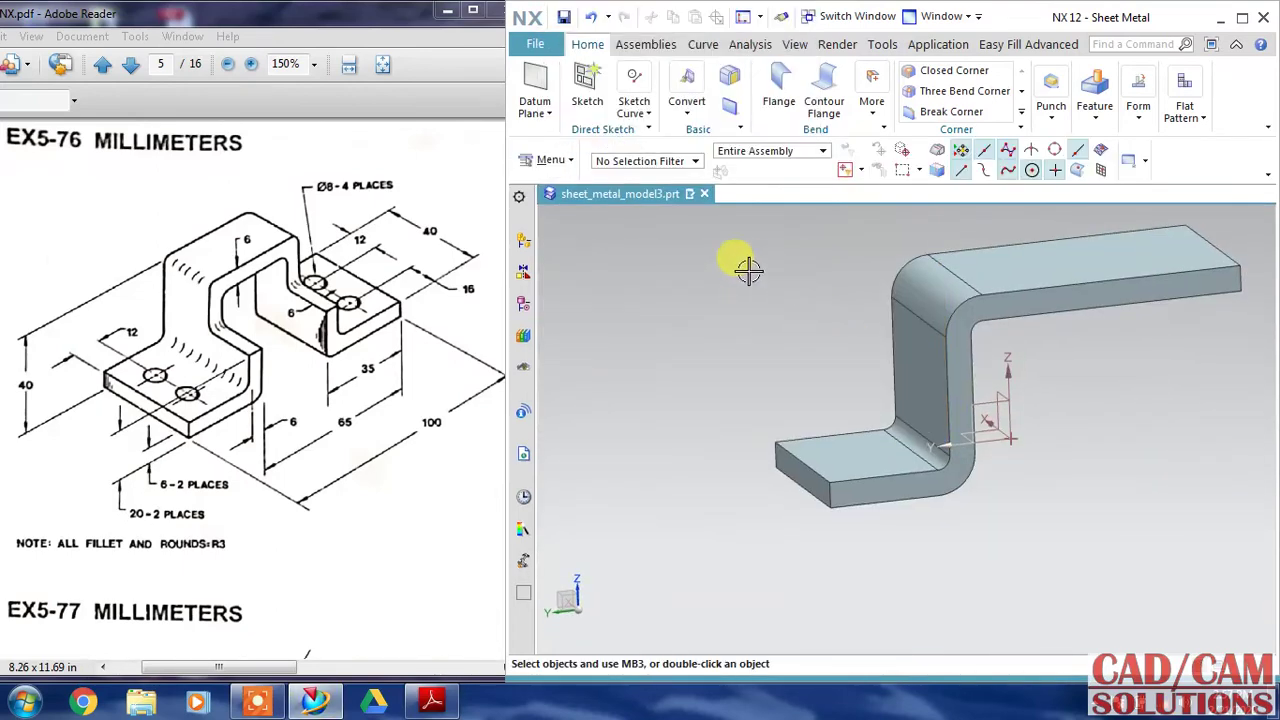
left_click(748, 45)
left_click(540, 90)
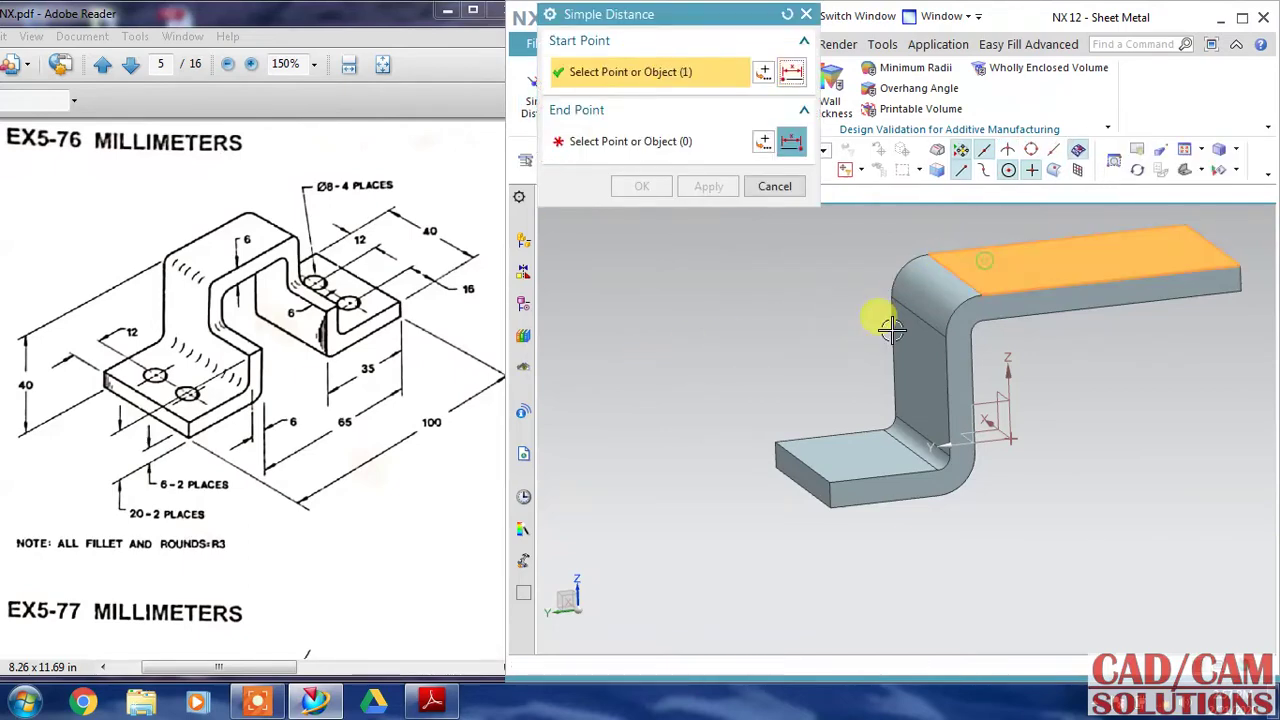
left_click(984, 260)
left_click(857, 432)
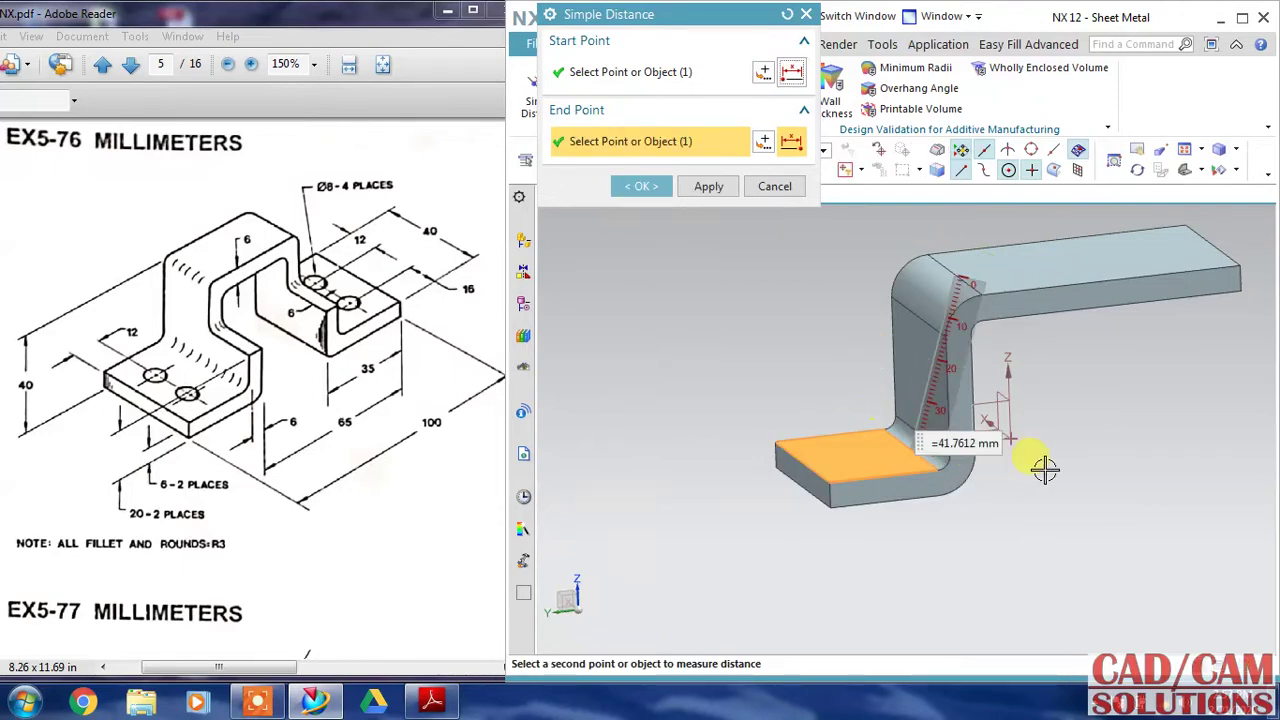
left_click(757, 186)
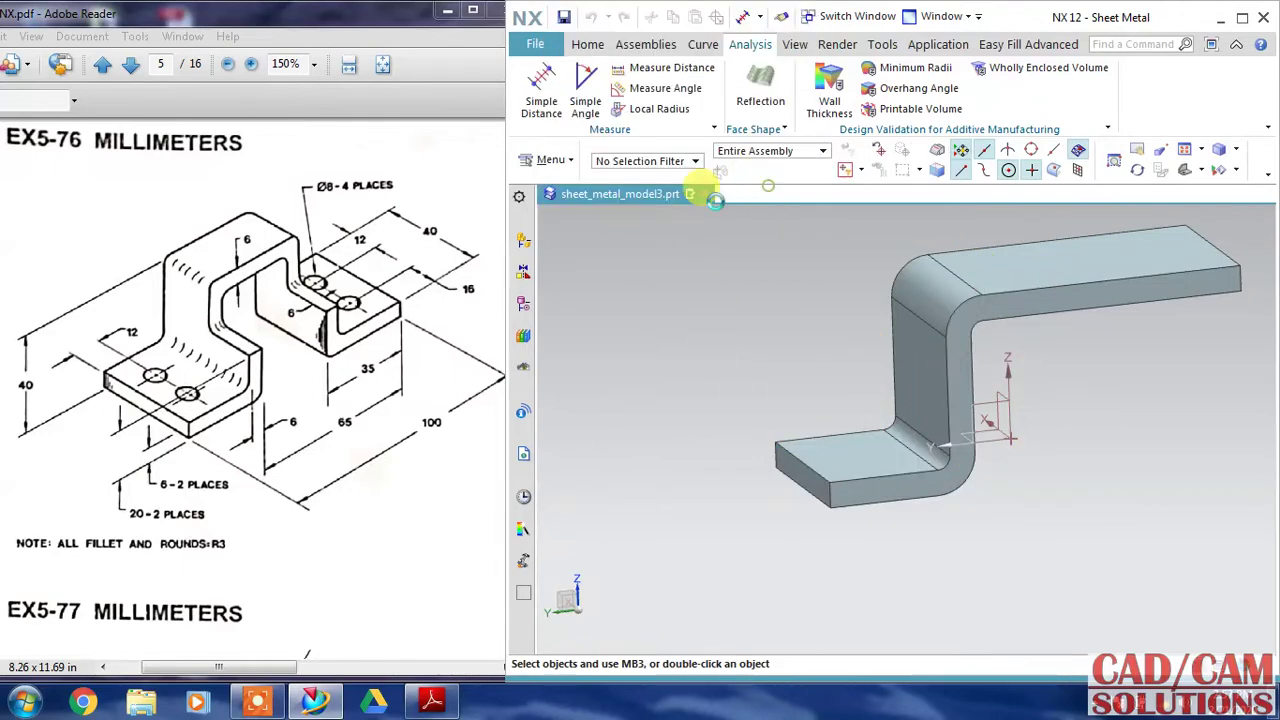
left_click(622, 70)
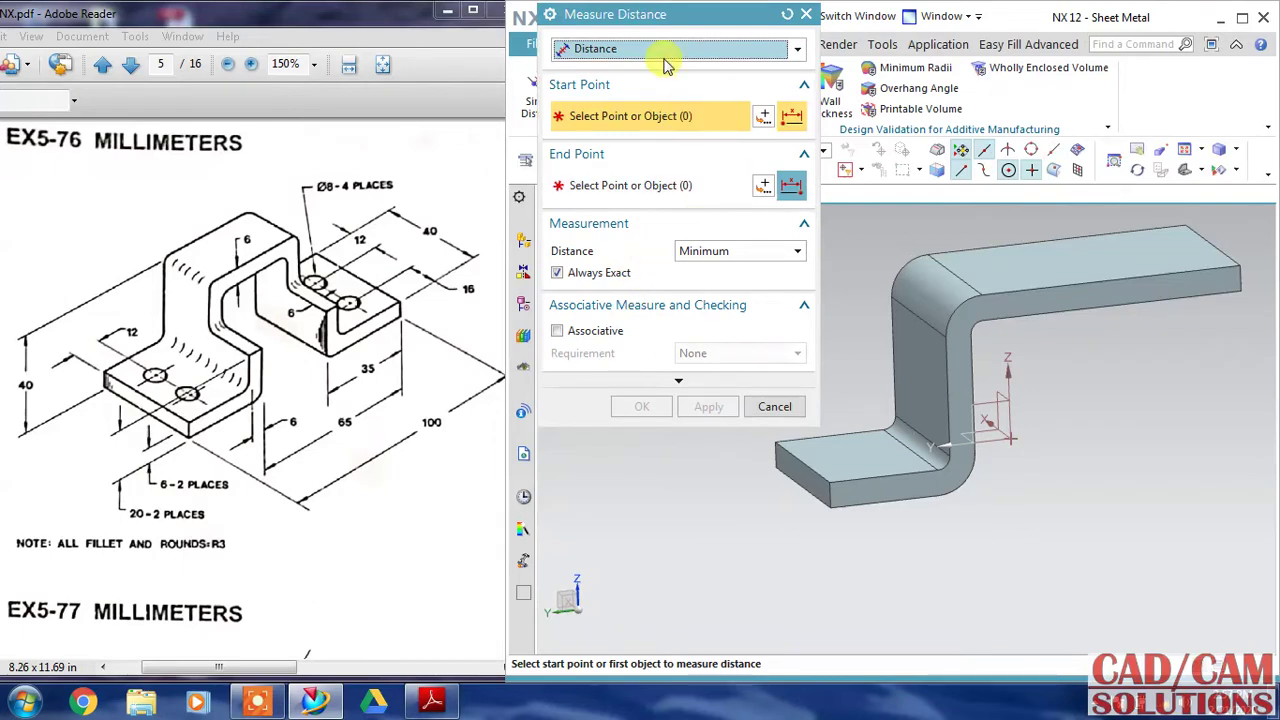
left_click(664, 52)
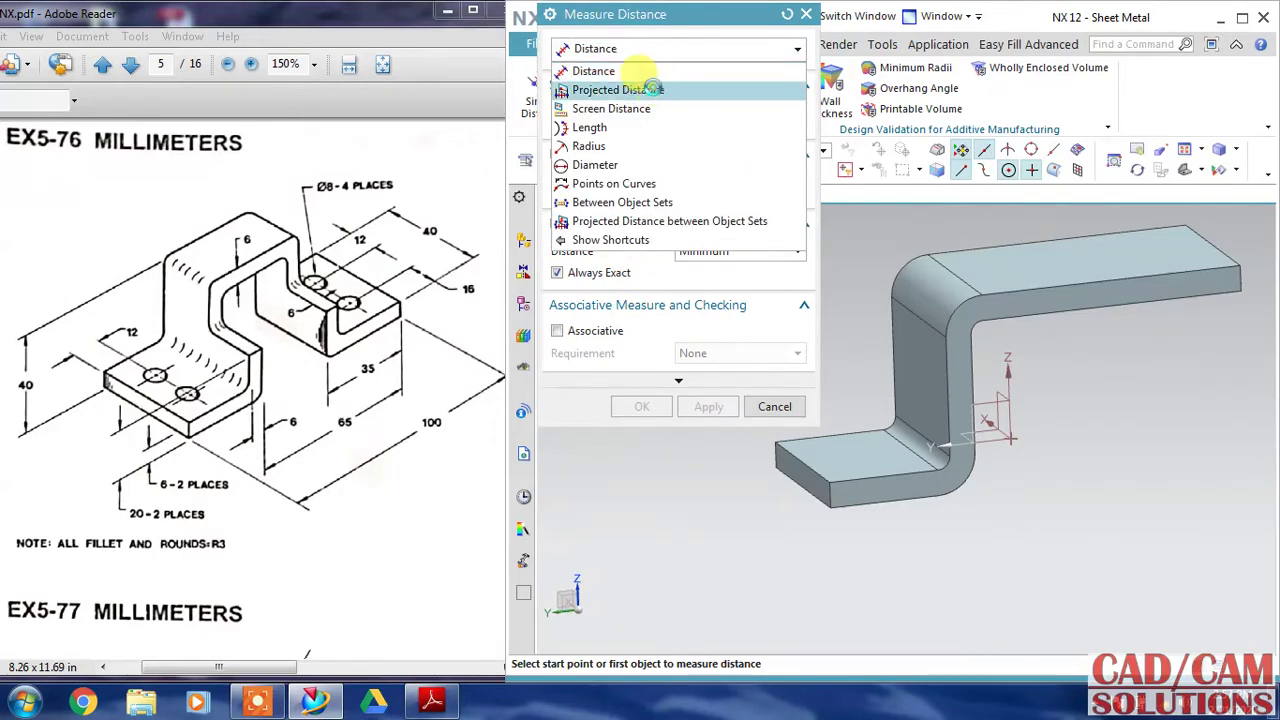
left_click(655, 90)
left_click(985, 287)
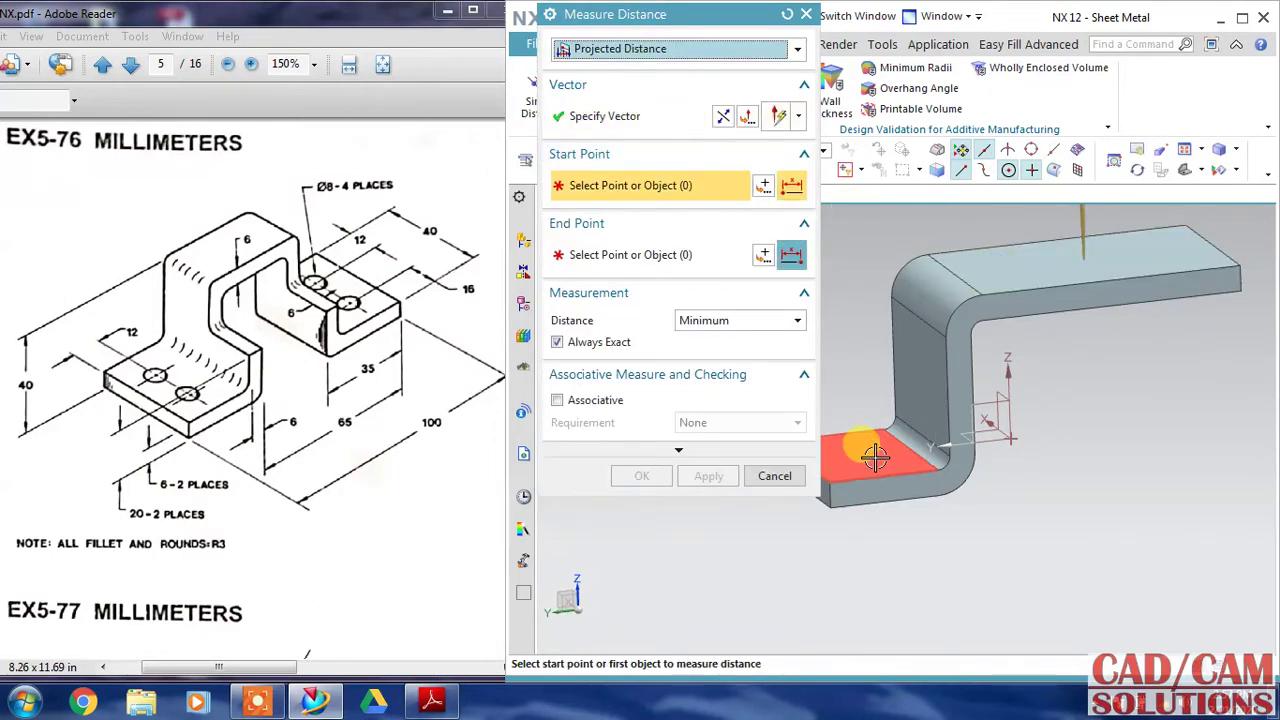
left_click(876, 452)
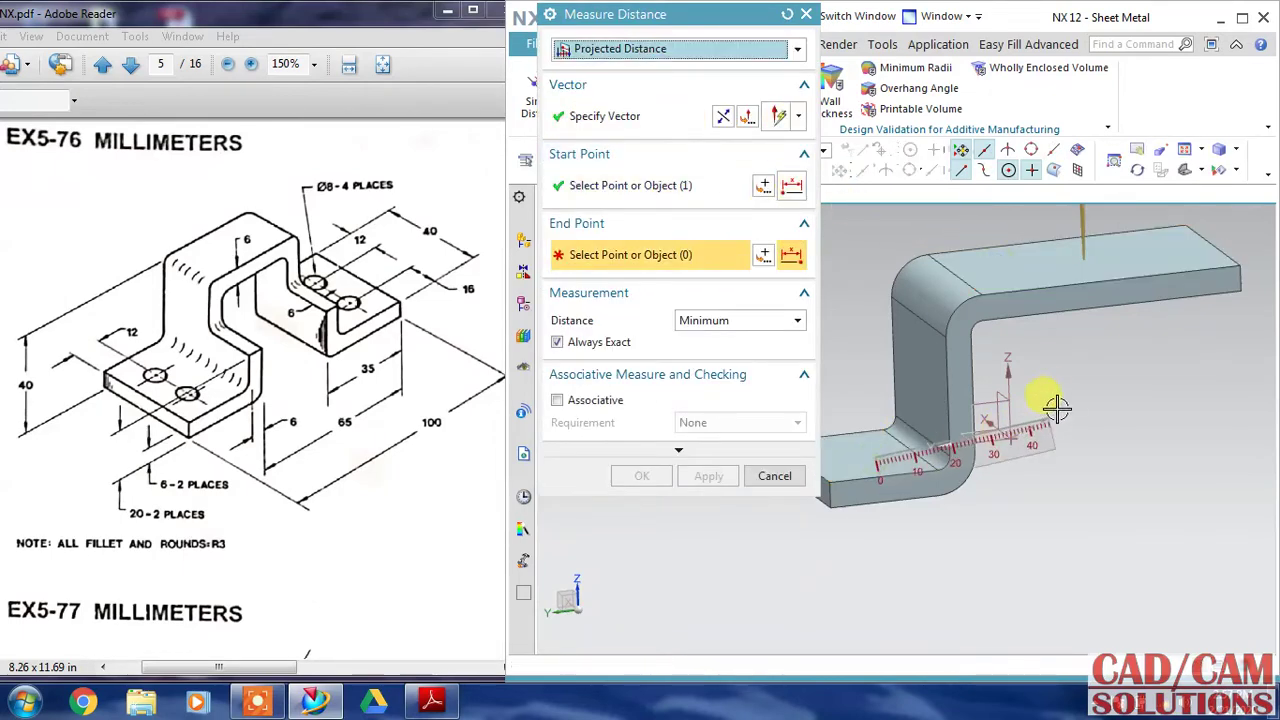
left_click(970, 266)
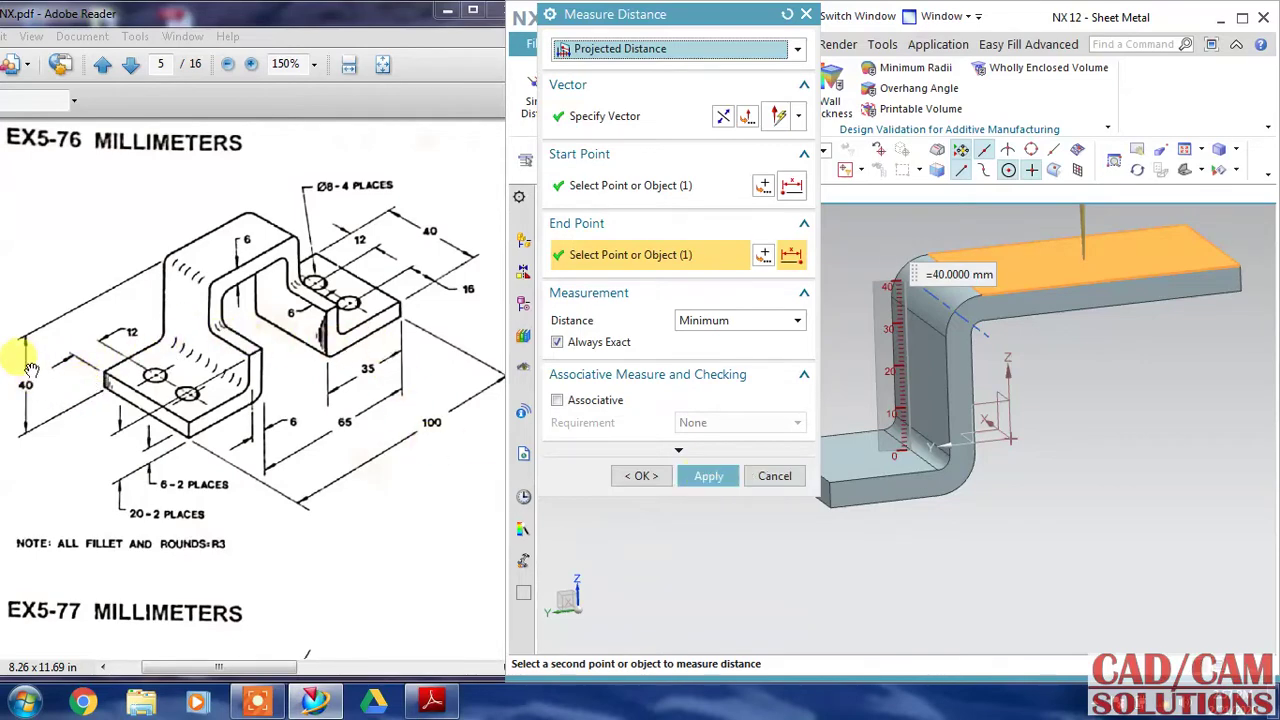
left_click(774, 478)
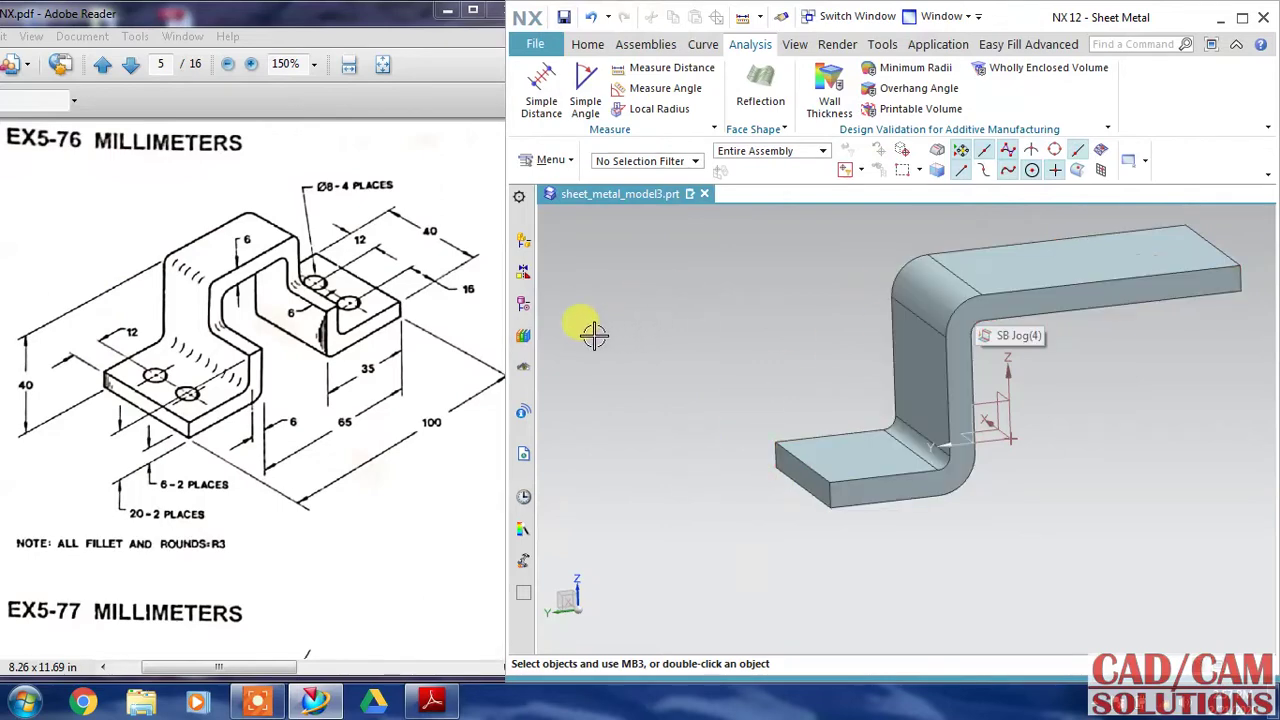
Edit the SB Jog feature from the Part Navigator to a 35 mm height
left_click(520, 306)
double_click(630, 393)
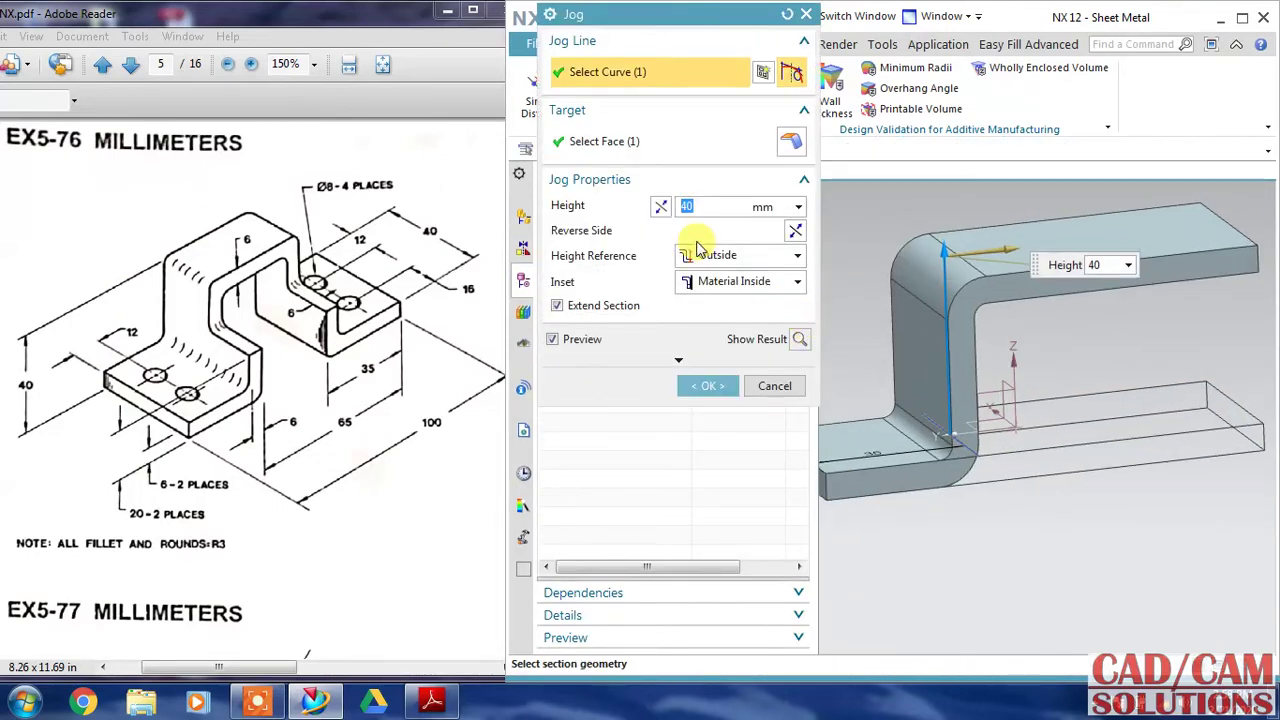
type("35")
key("Return")
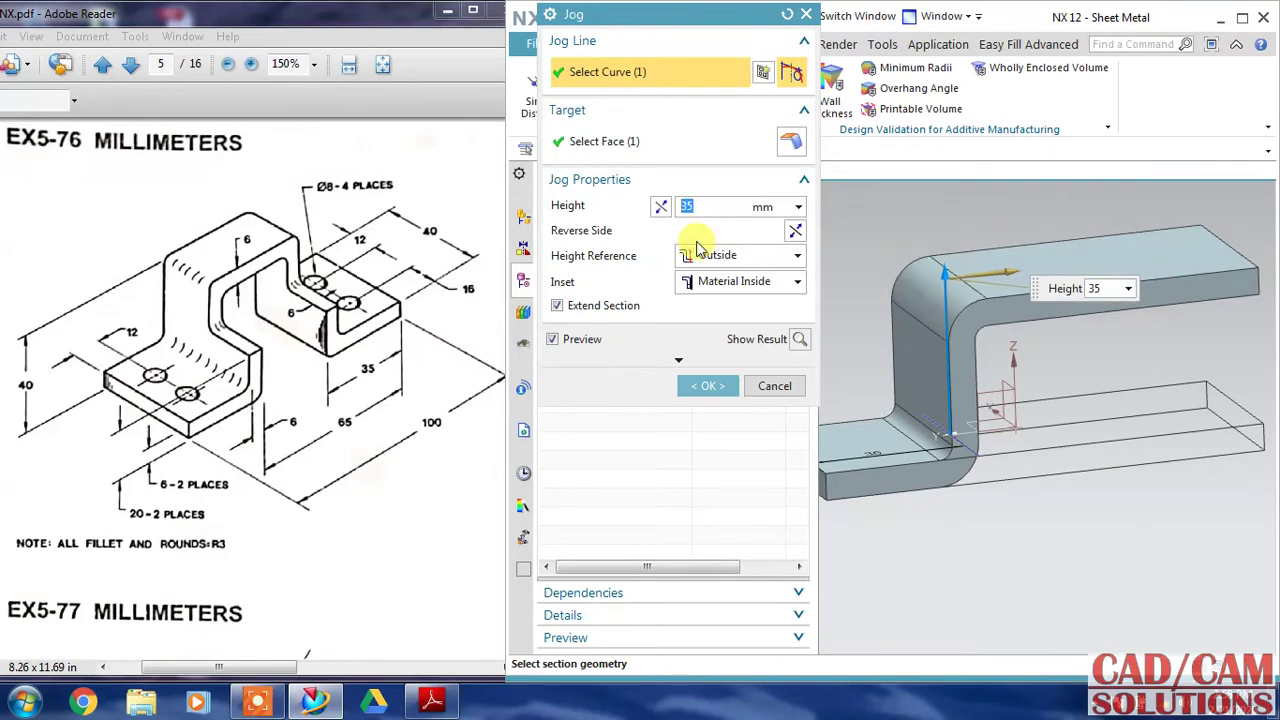
left_click(700, 385)
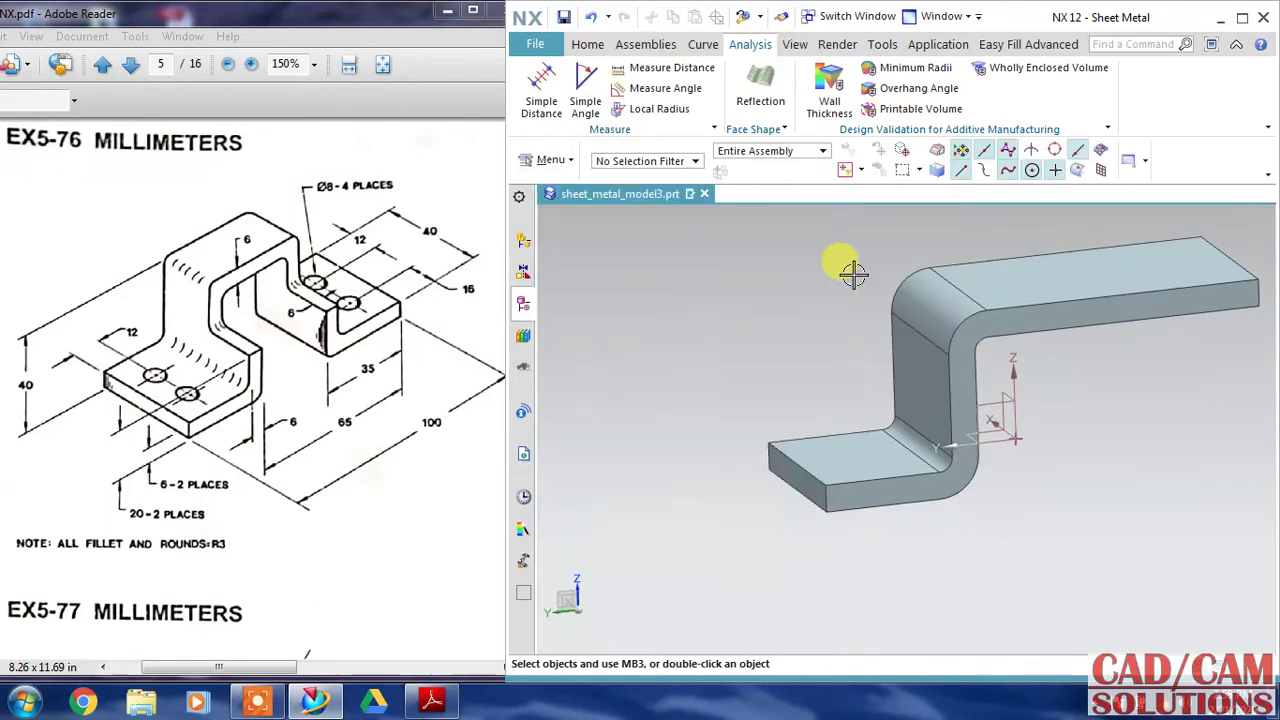
middle_click_drag(763, 314, 837, 371)
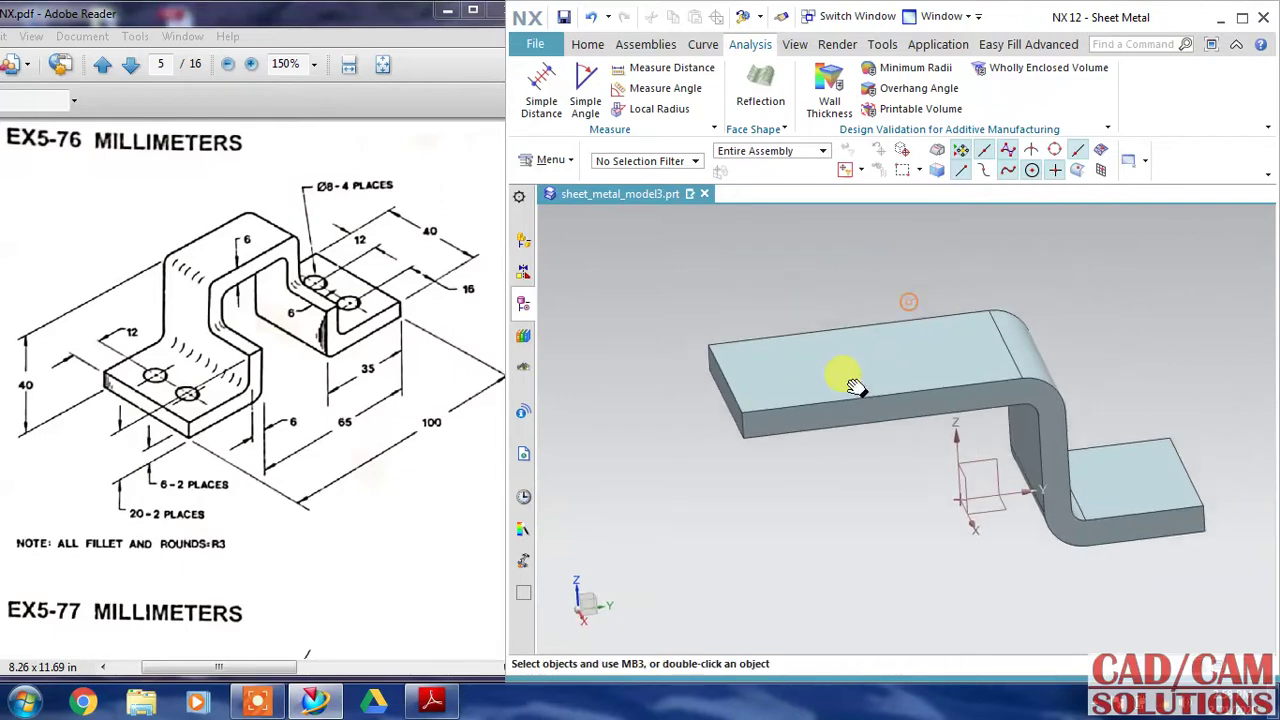
Start a second jog and sketch a line across the top flange
left_click(590, 46)
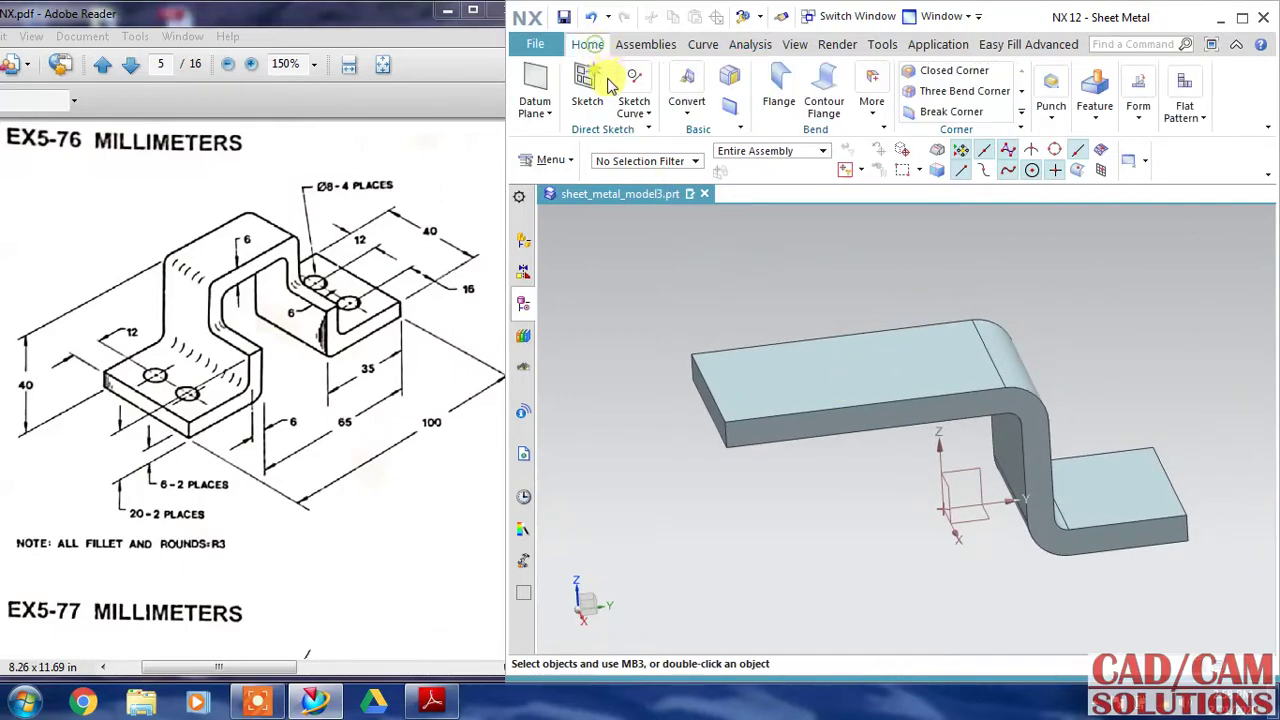
left_click(872, 95)
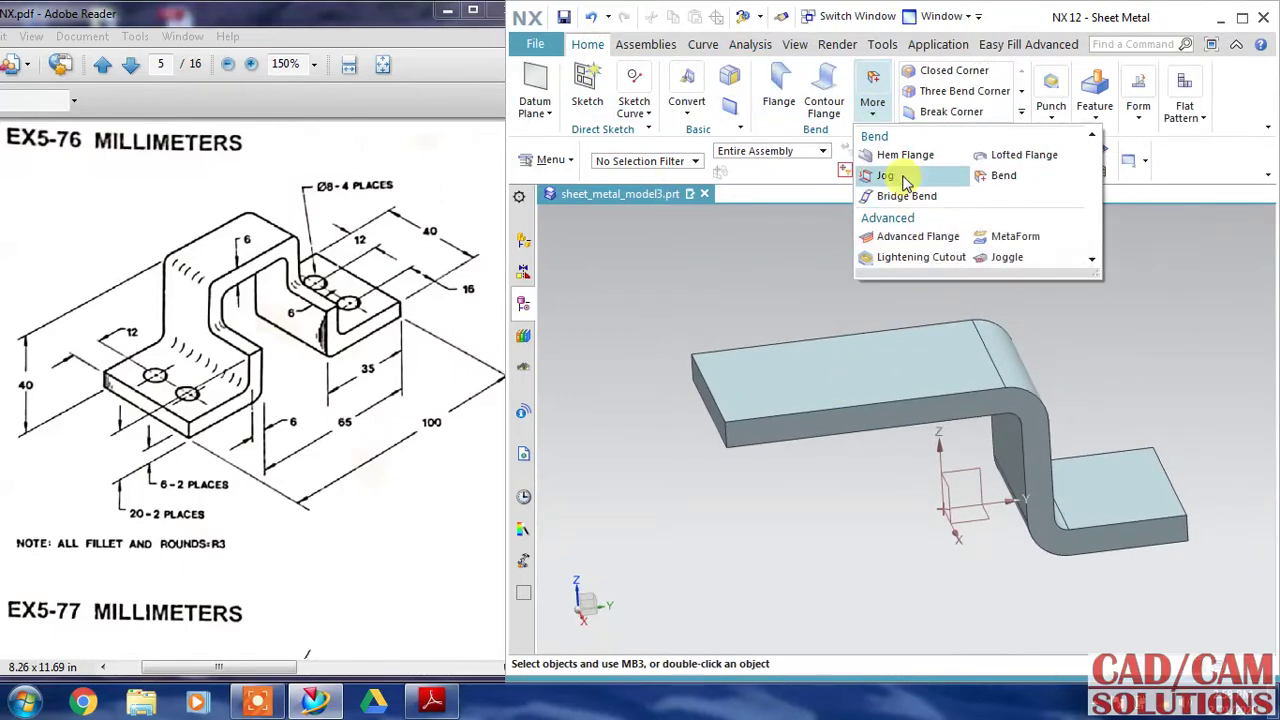
left_click(880, 176)
left_click(905, 353)
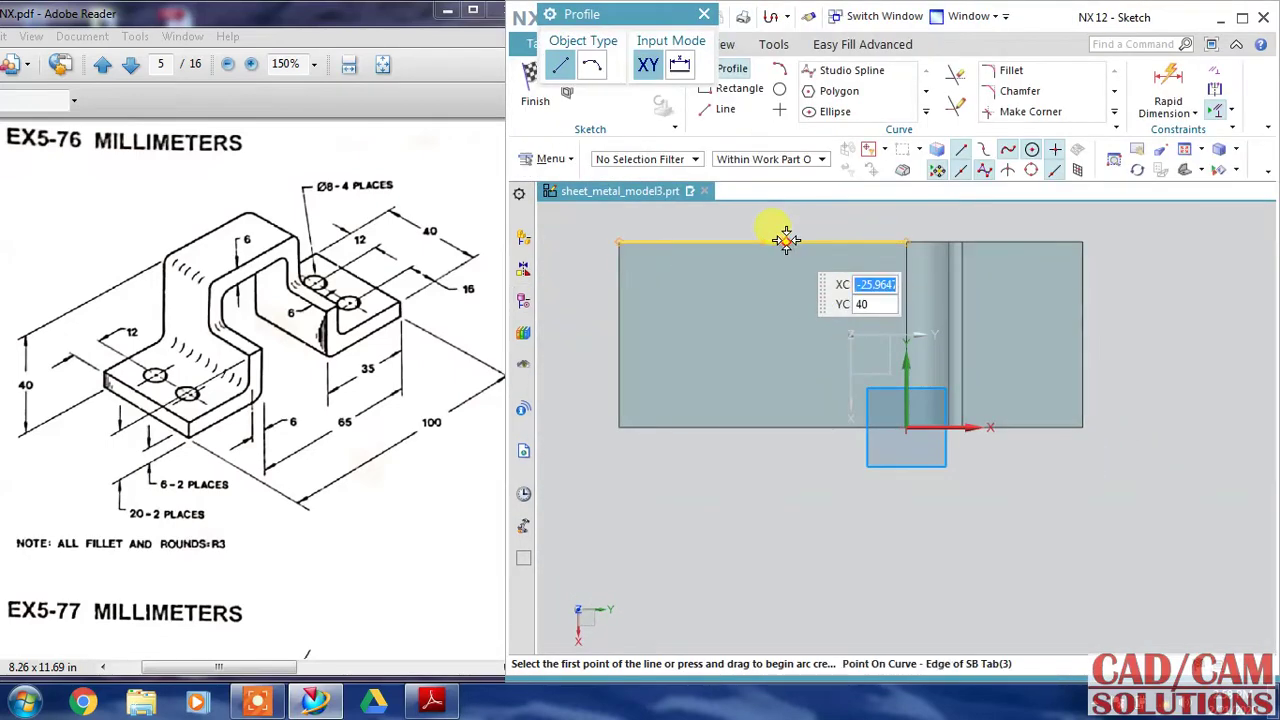
left_click(786, 242)
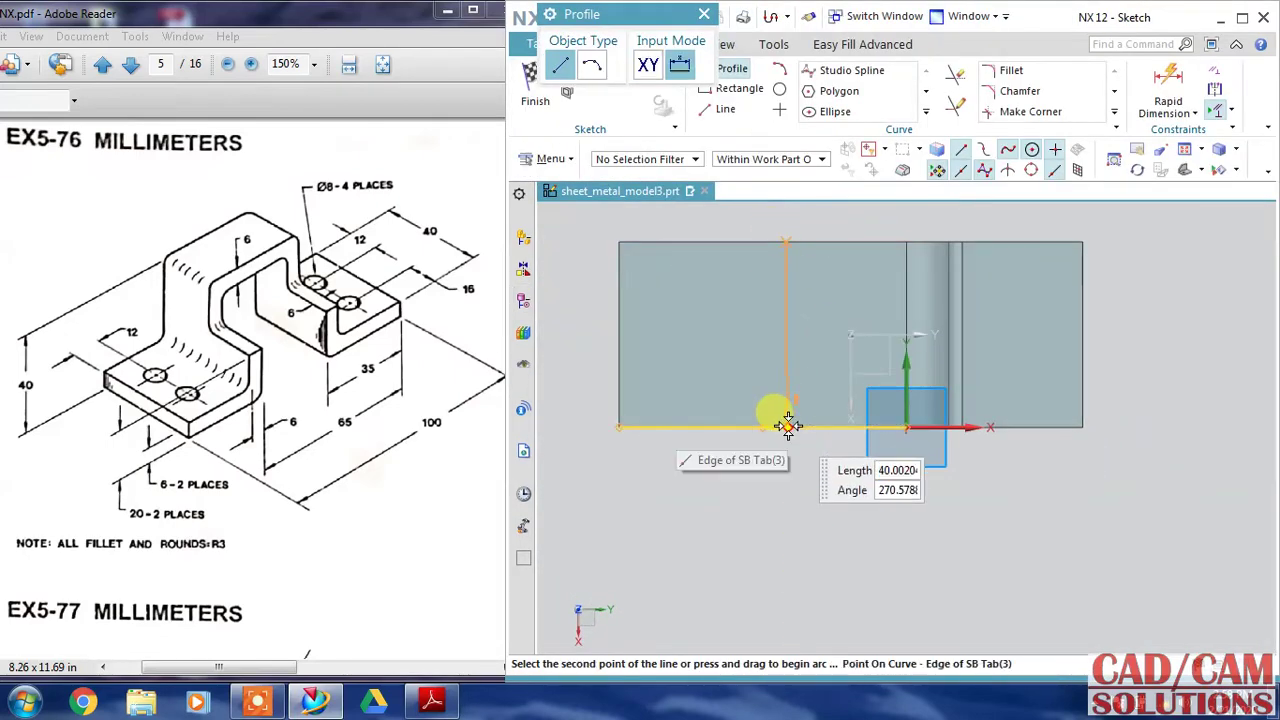
left_click(788, 427)
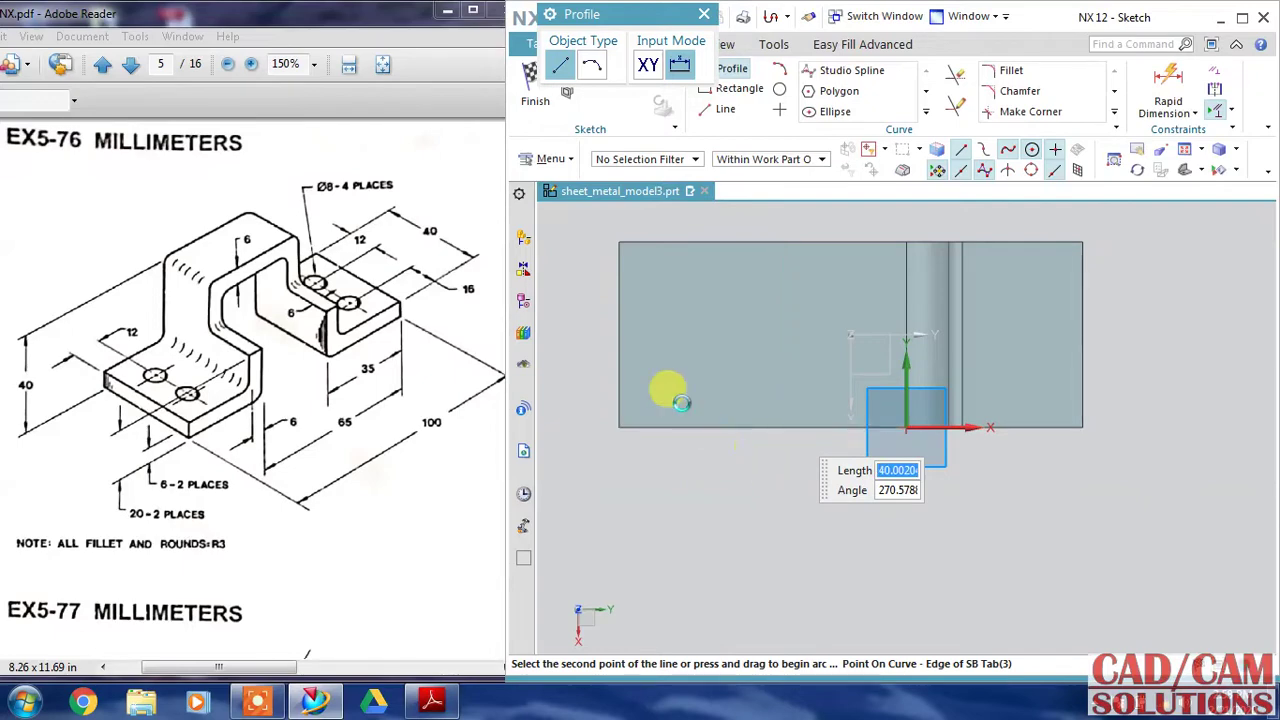
left_click(522, 80)
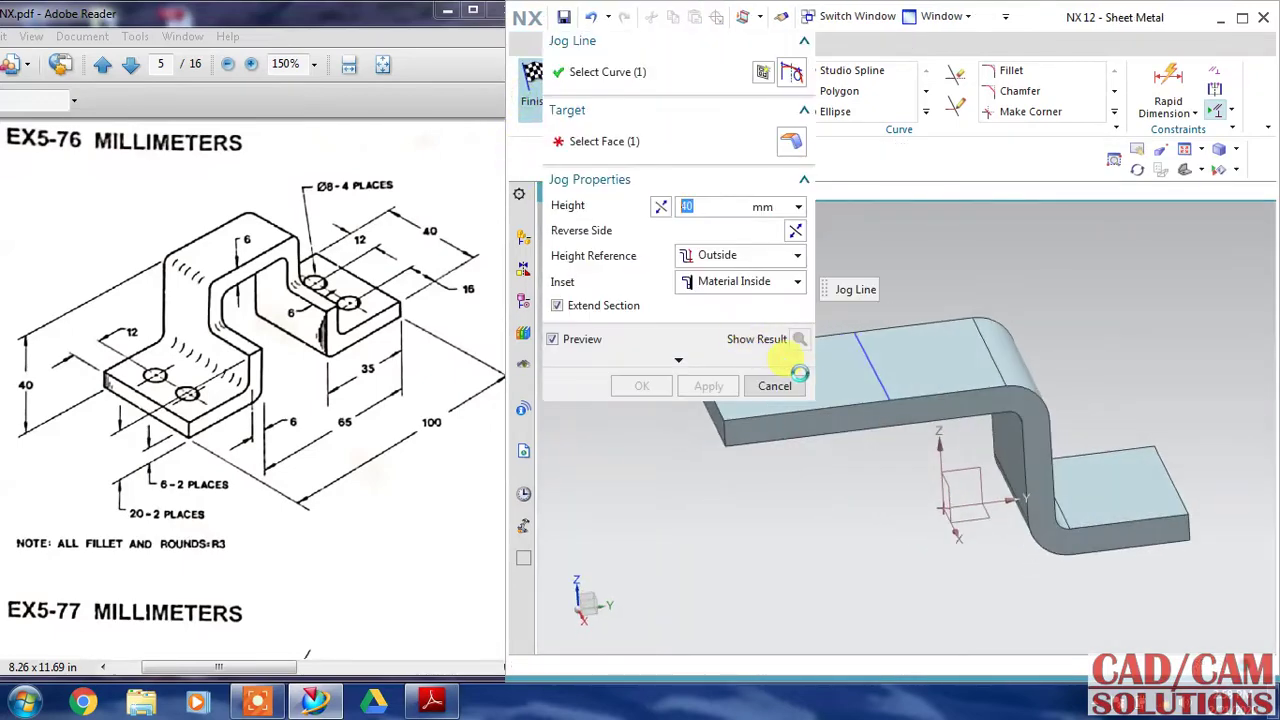
Dimension the jog line 65 mm from the flange's right edge and finish the sketch
left_click(760, 72)
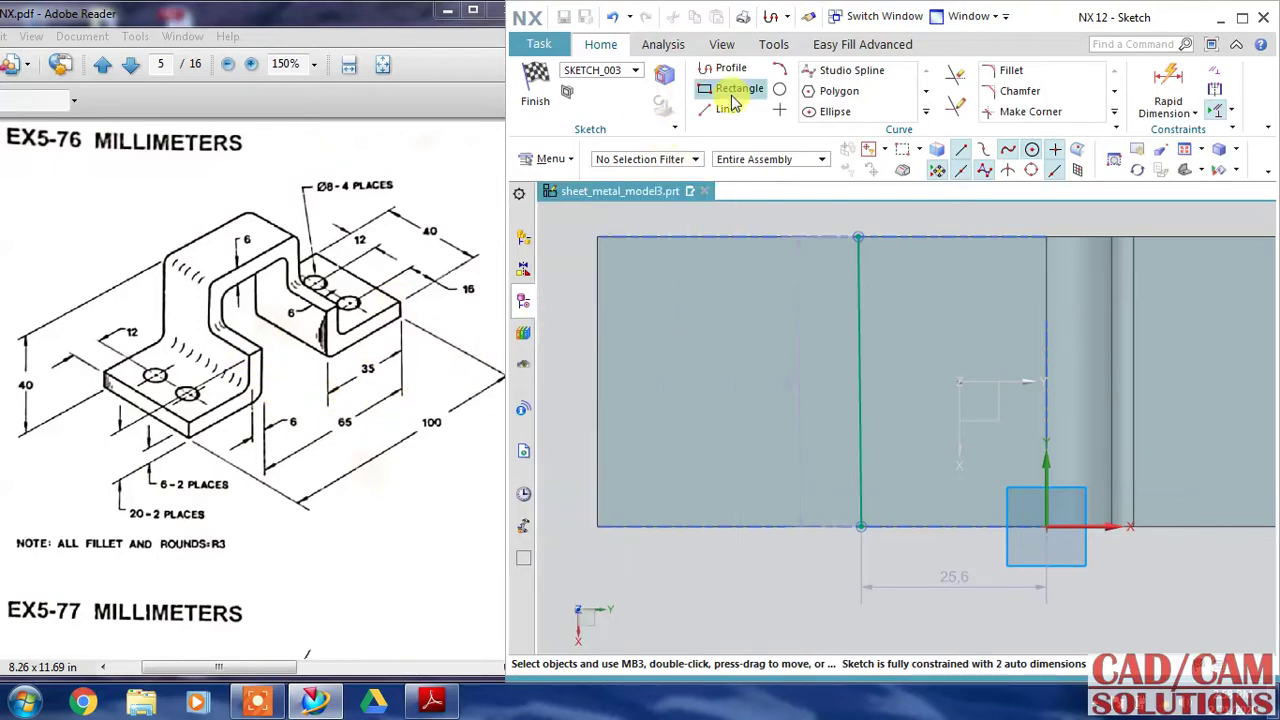
scroll(969, 532, "down", 3)
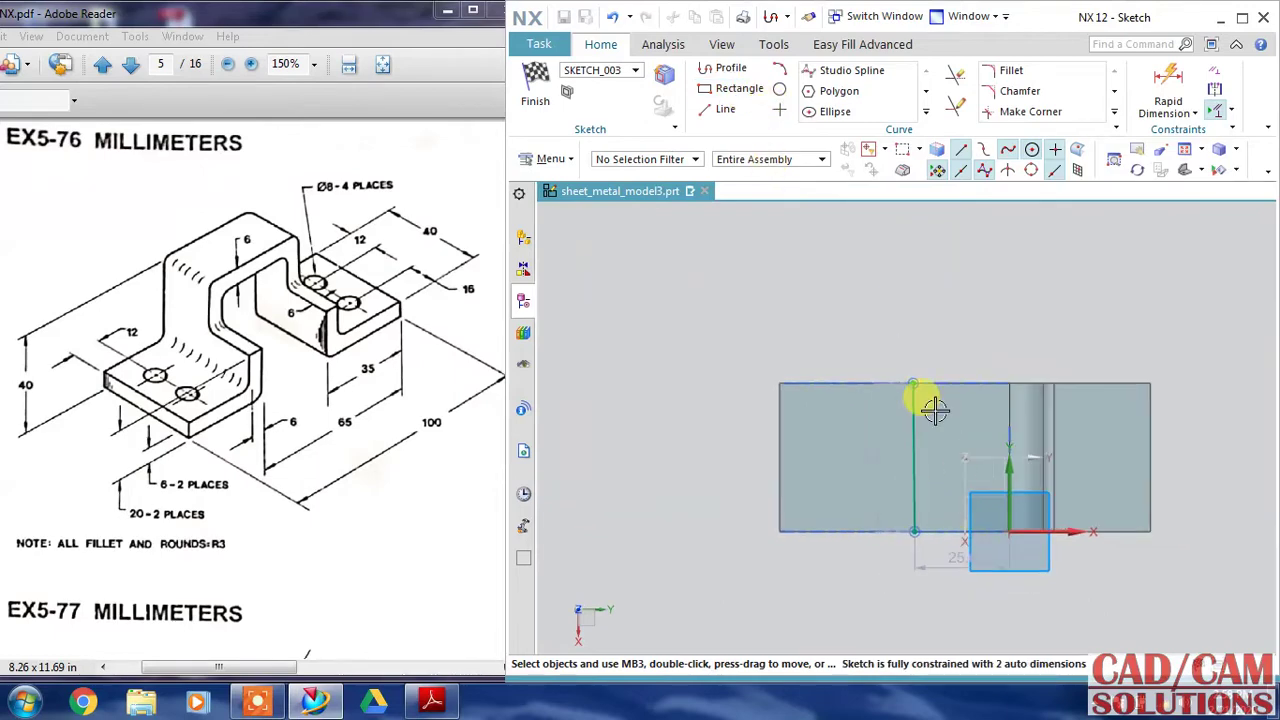
left_click(1165, 88)
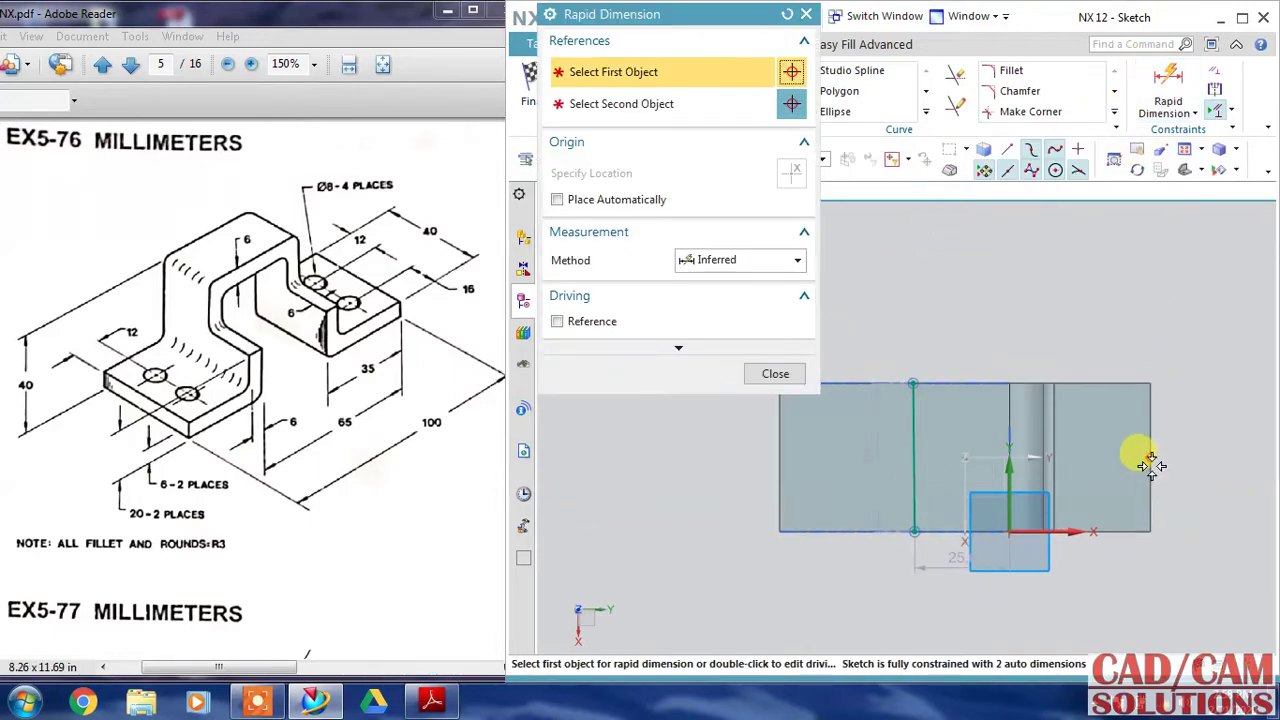
left_click(1150, 462)
left_click(912, 460)
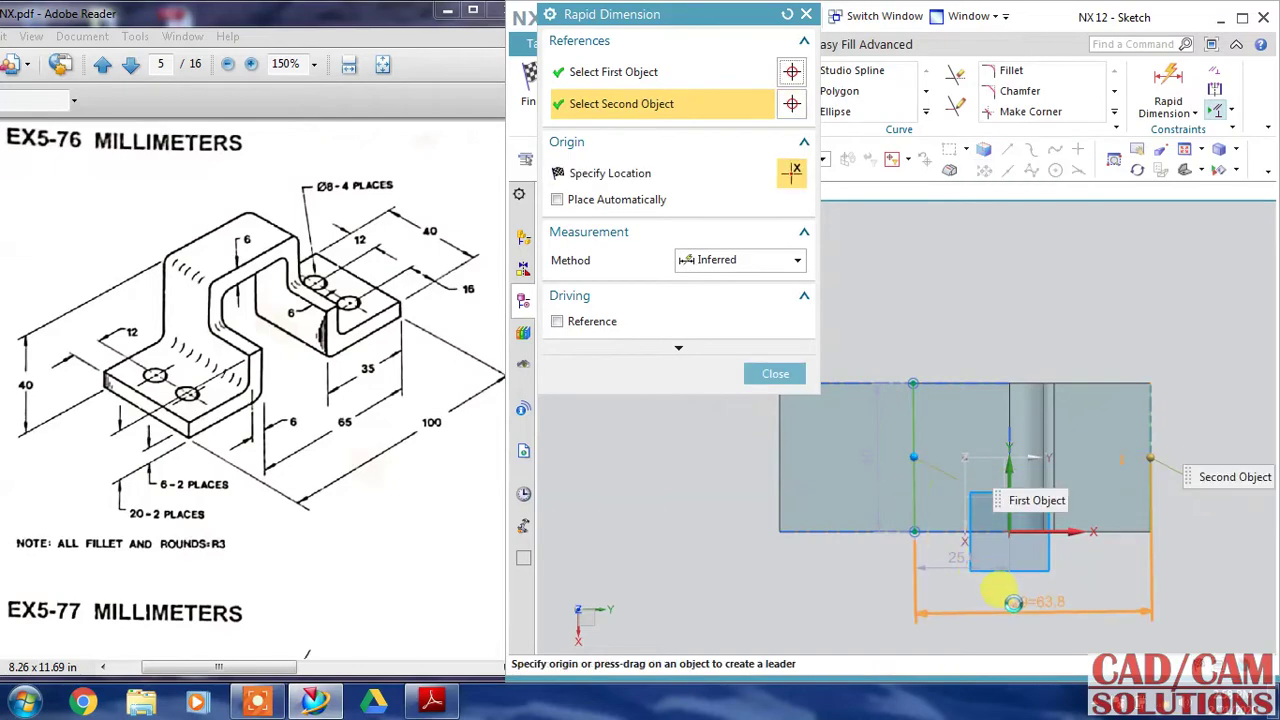
left_click(1013, 605)
type("65")
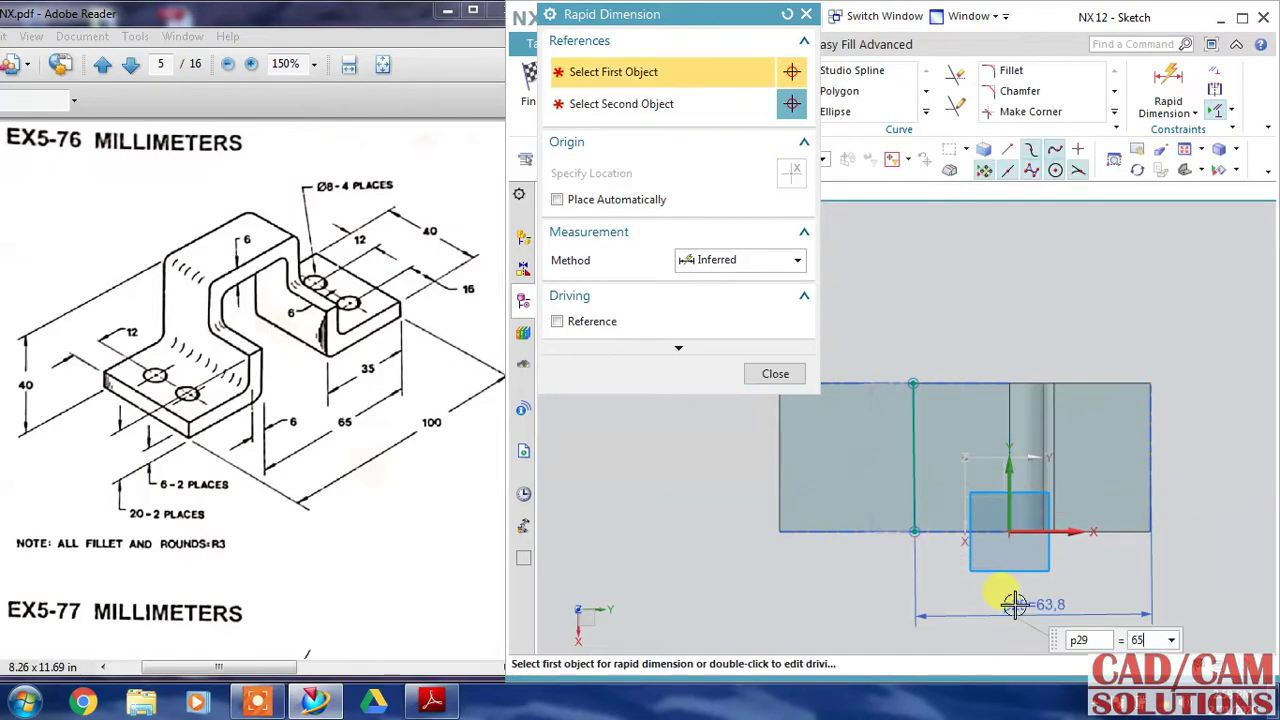
key("Return")
left_click(760, 373)
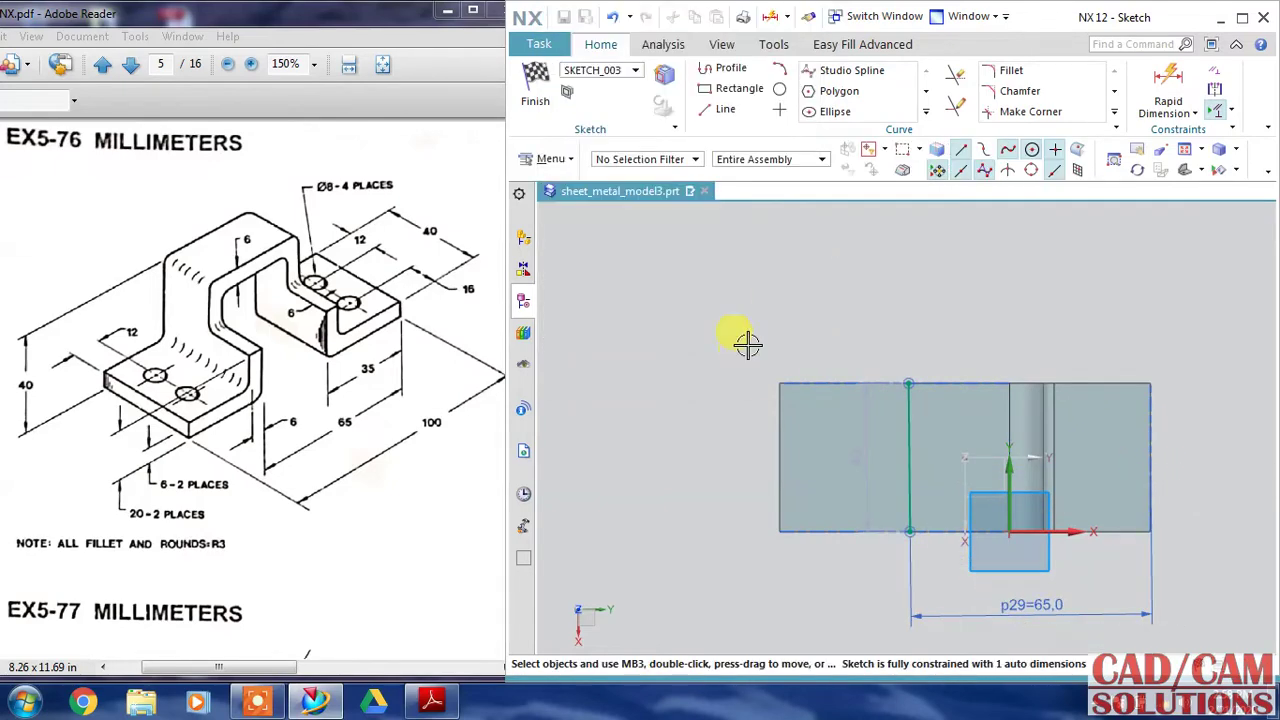
left_click(535, 85)
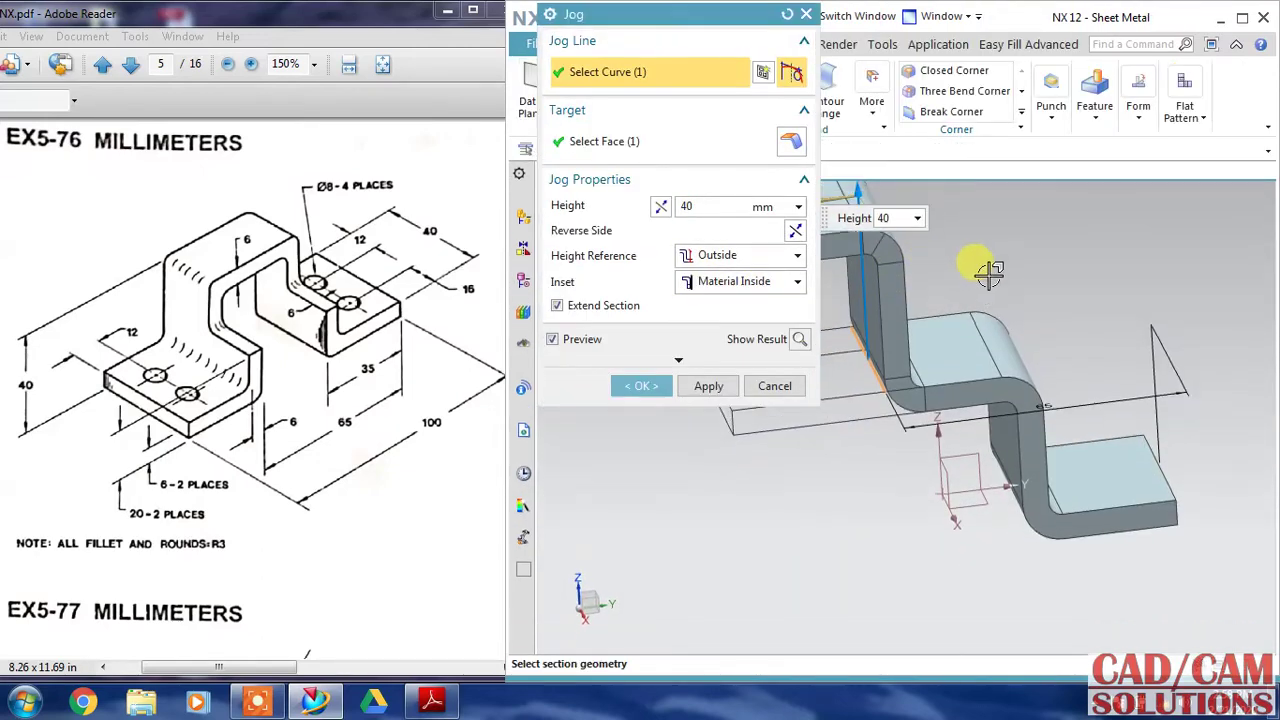
Reverse the second 40 mm jog's height direction while previewing it
middle_click_drag(986, 271, 971, 265)
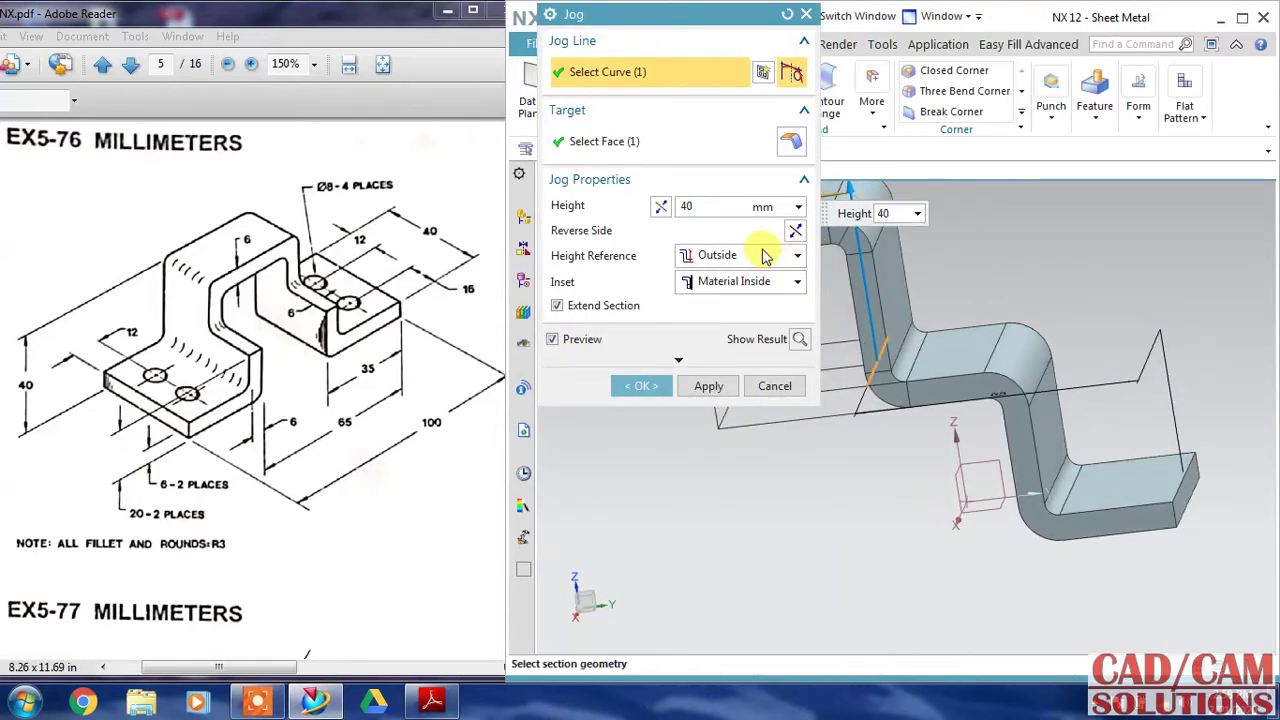
left_click(796, 232)
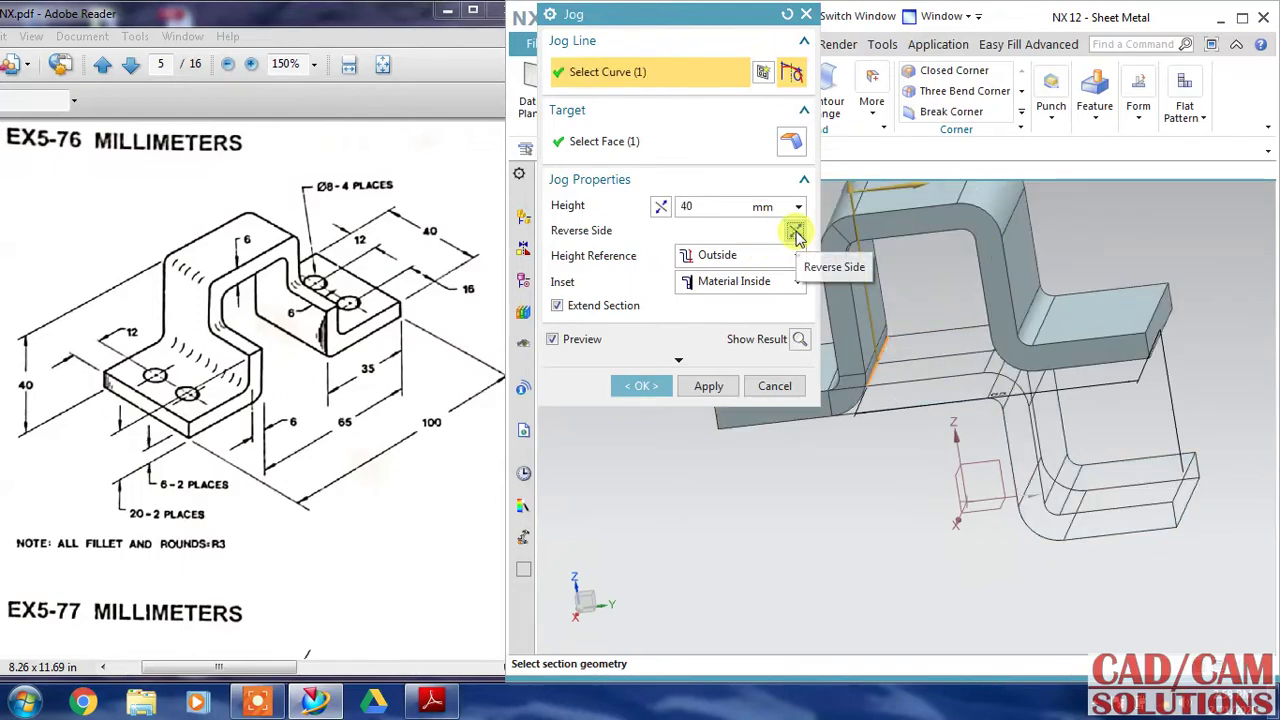
left_click(796, 232)
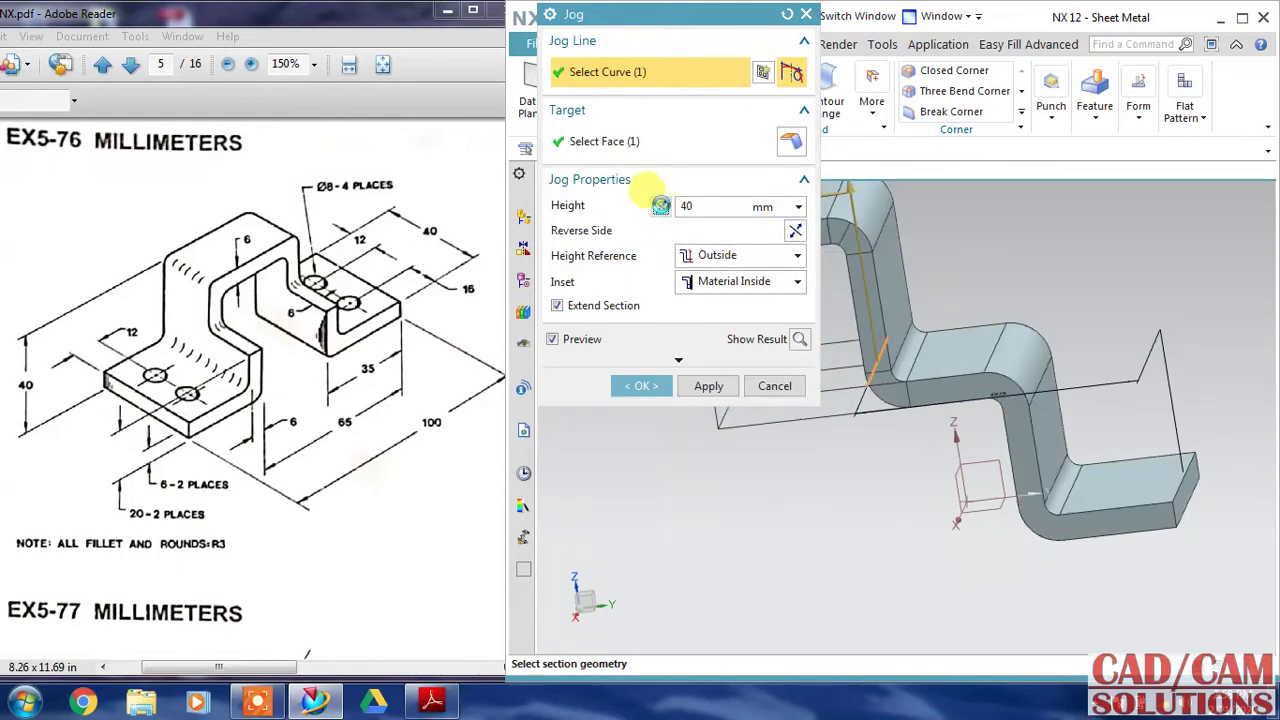
left_click(660, 205)
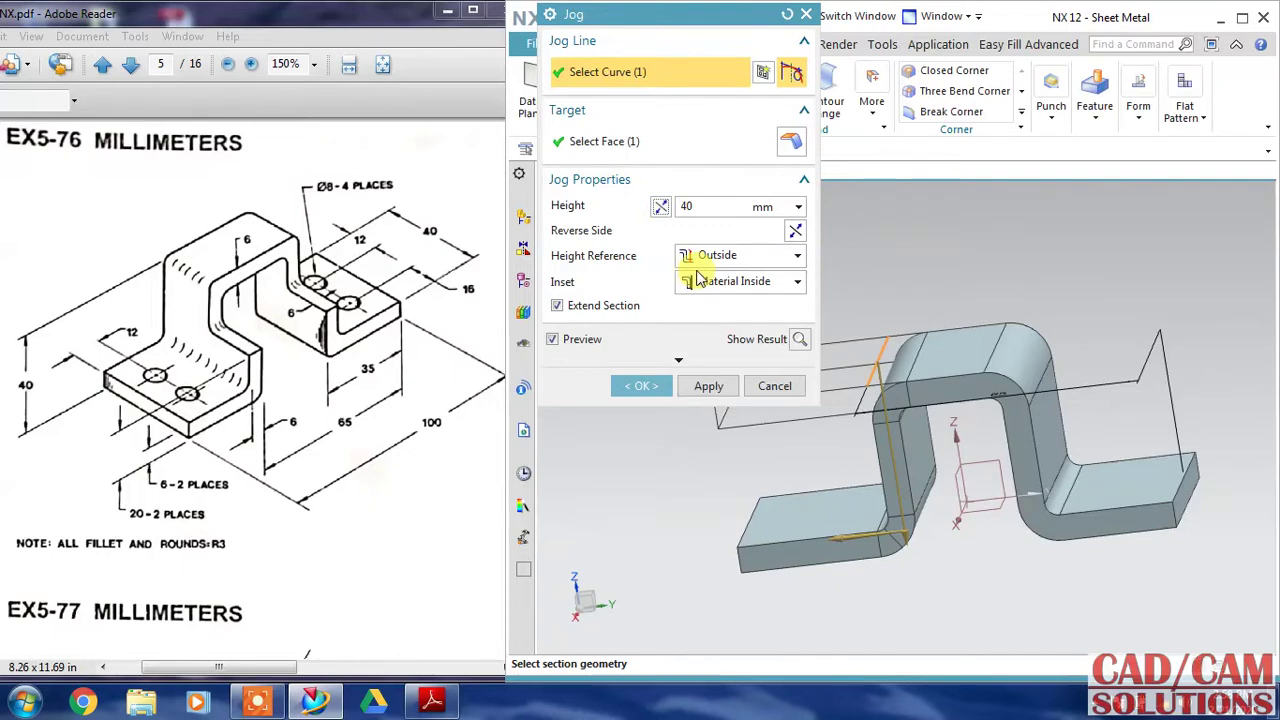
middle_click_drag(943, 271, 957, 258)
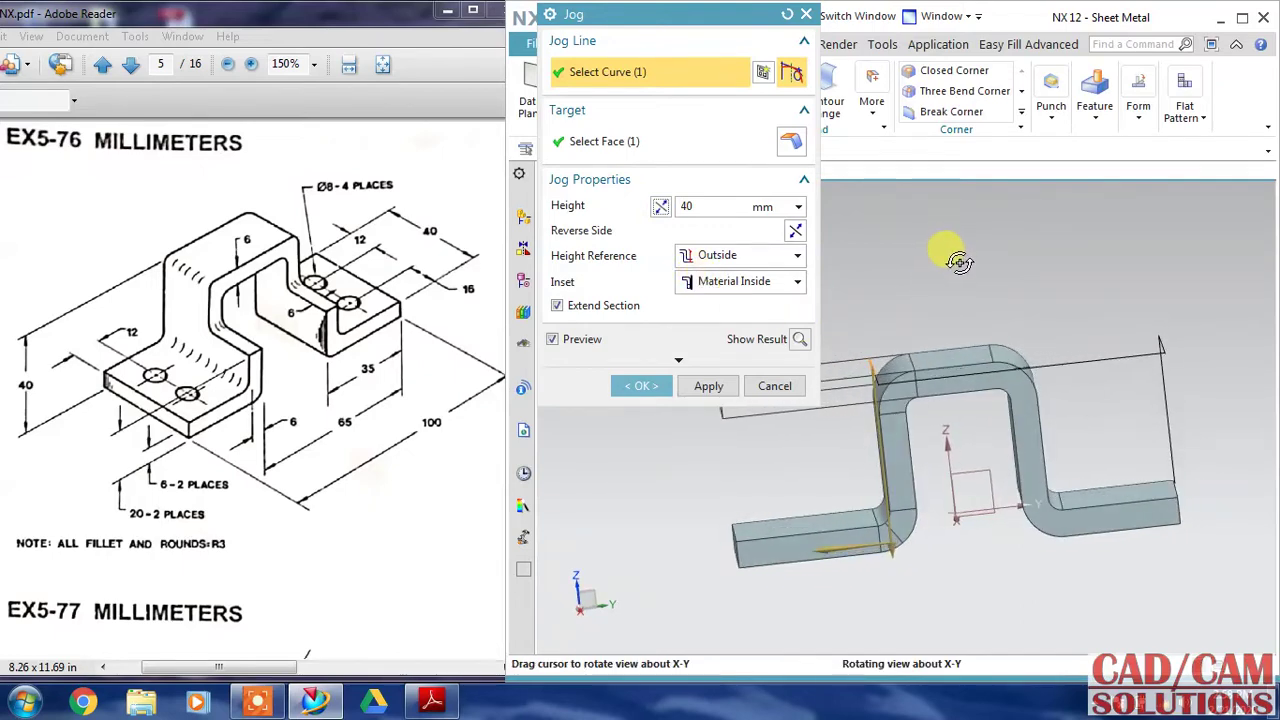
Set the jog's Height Reference to Outside and Inset to Material Outside
left_click(757, 262)
left_click(746, 278)
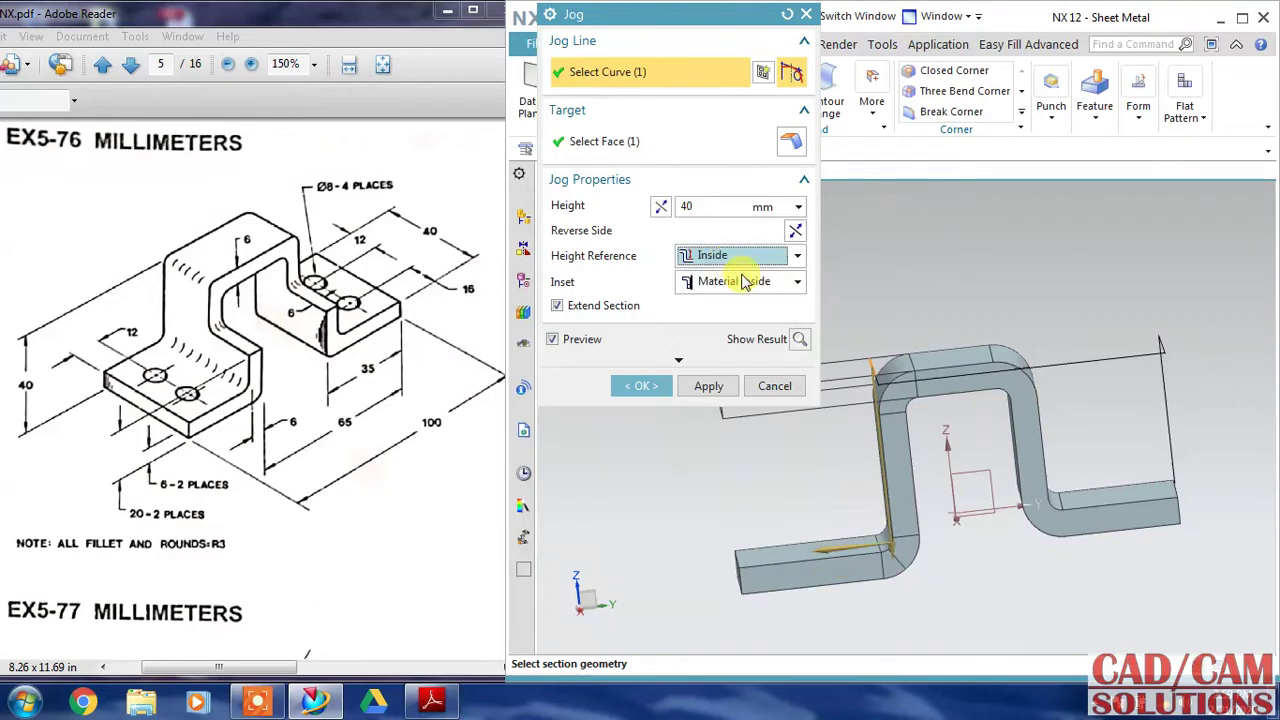
left_click(742, 256)
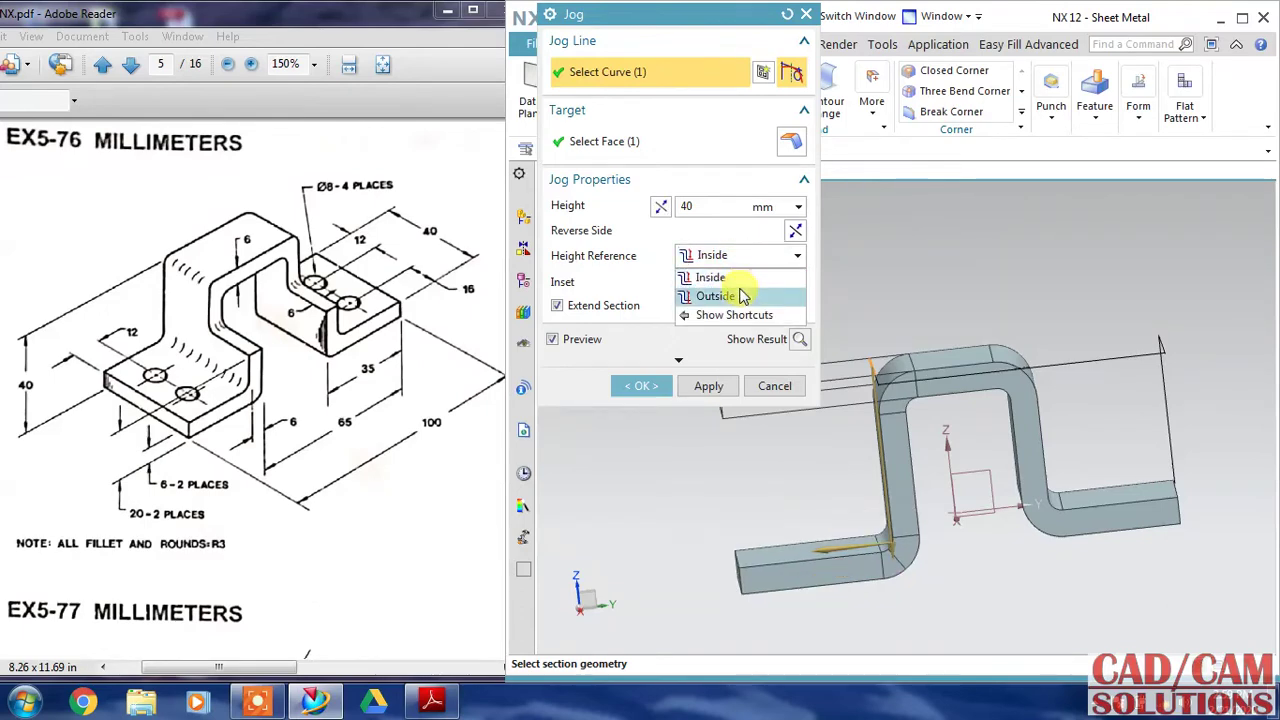
left_click(738, 277)
middle_click_drag(914, 286, 927, 281)
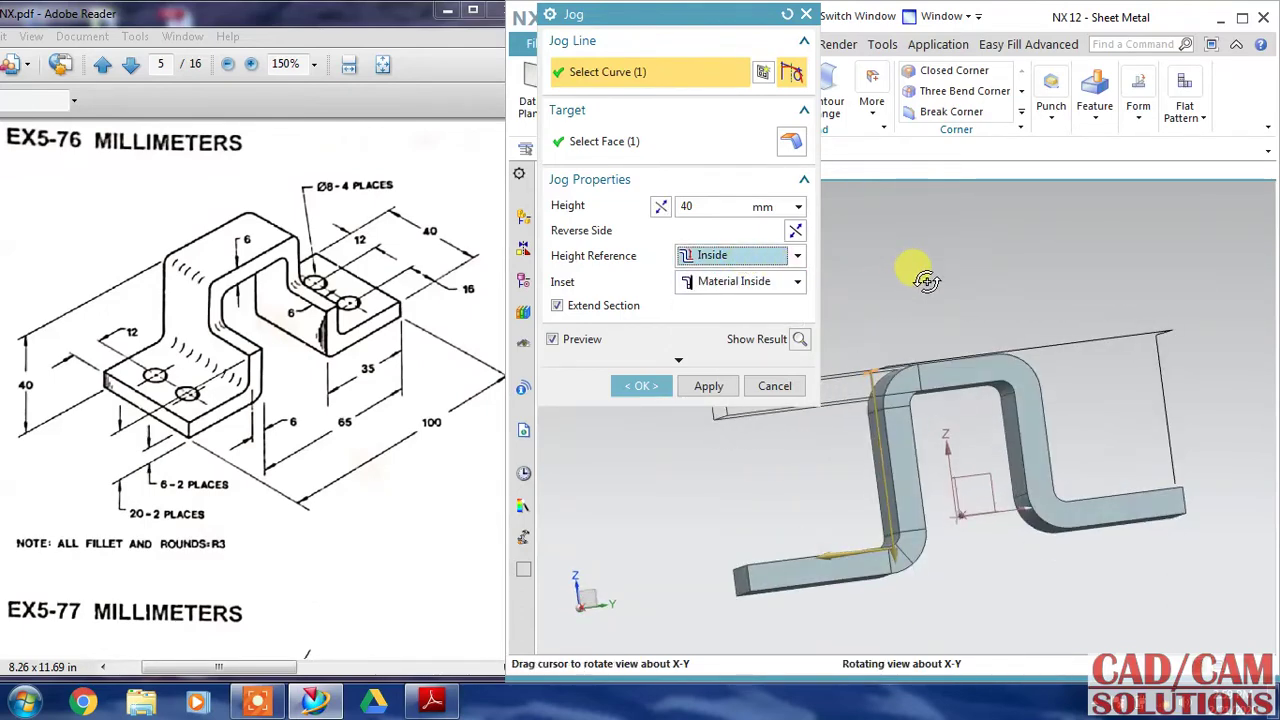
left_click(757, 256)
left_click(752, 291)
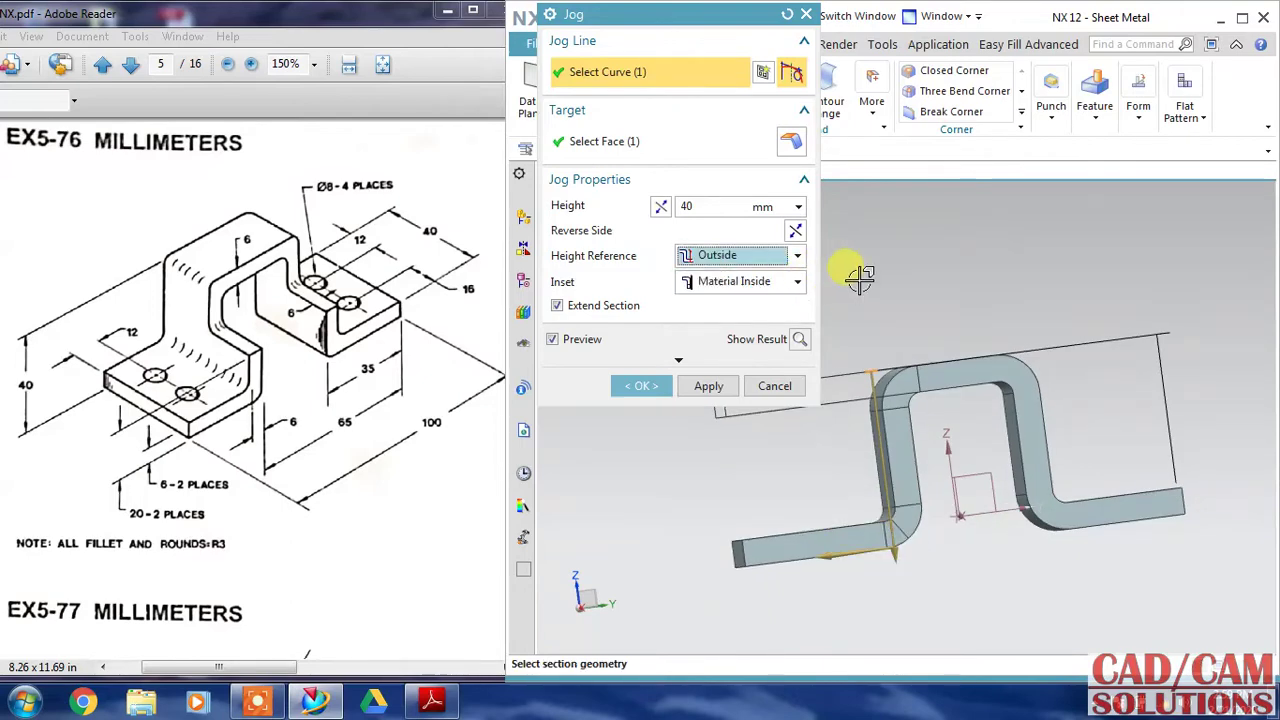
left_click(740, 281)
left_click(741, 318)
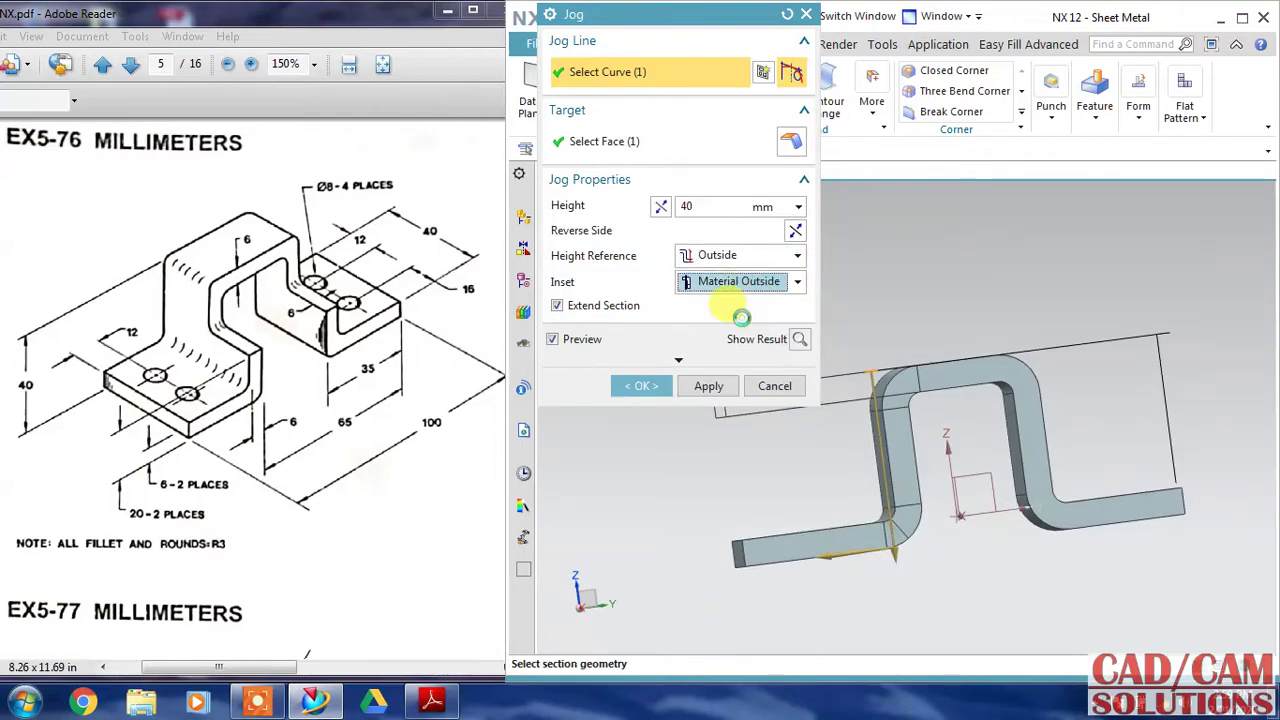
middle_click_drag(930, 305, 905, 300)
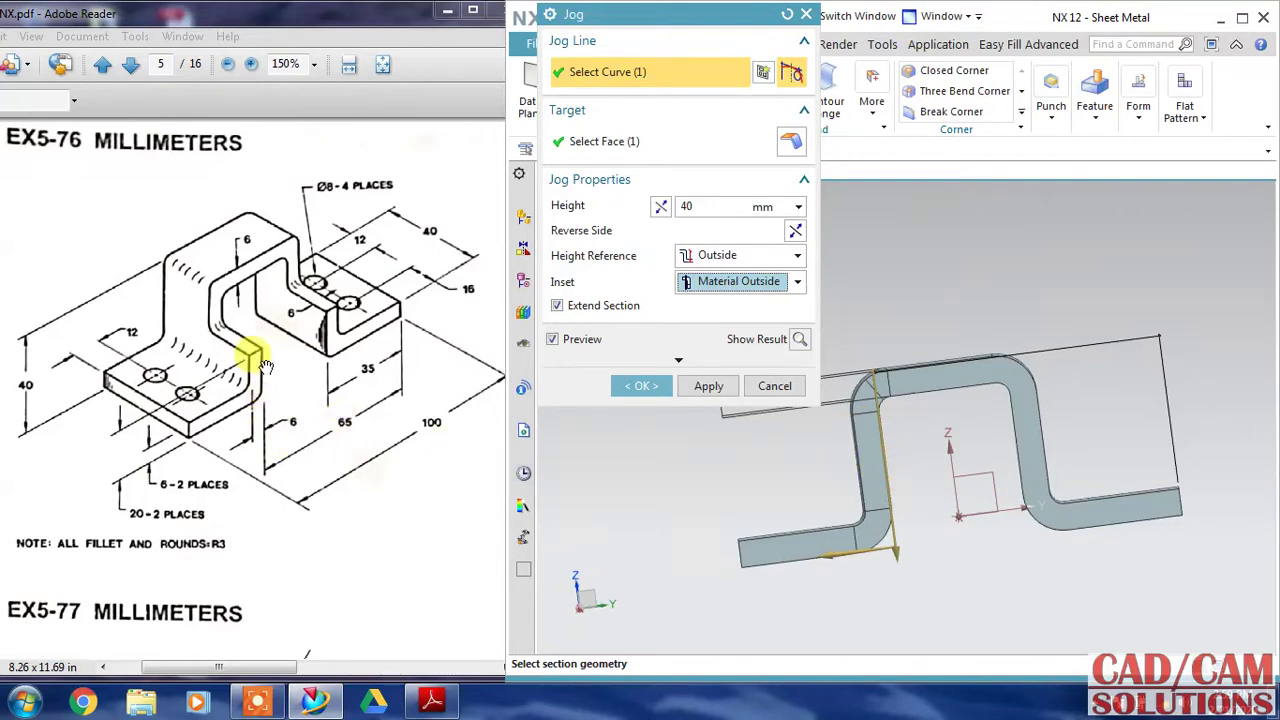
Apply the second jog and view the resulting hat-shaped bracket isometrically
left_click(621, 390)
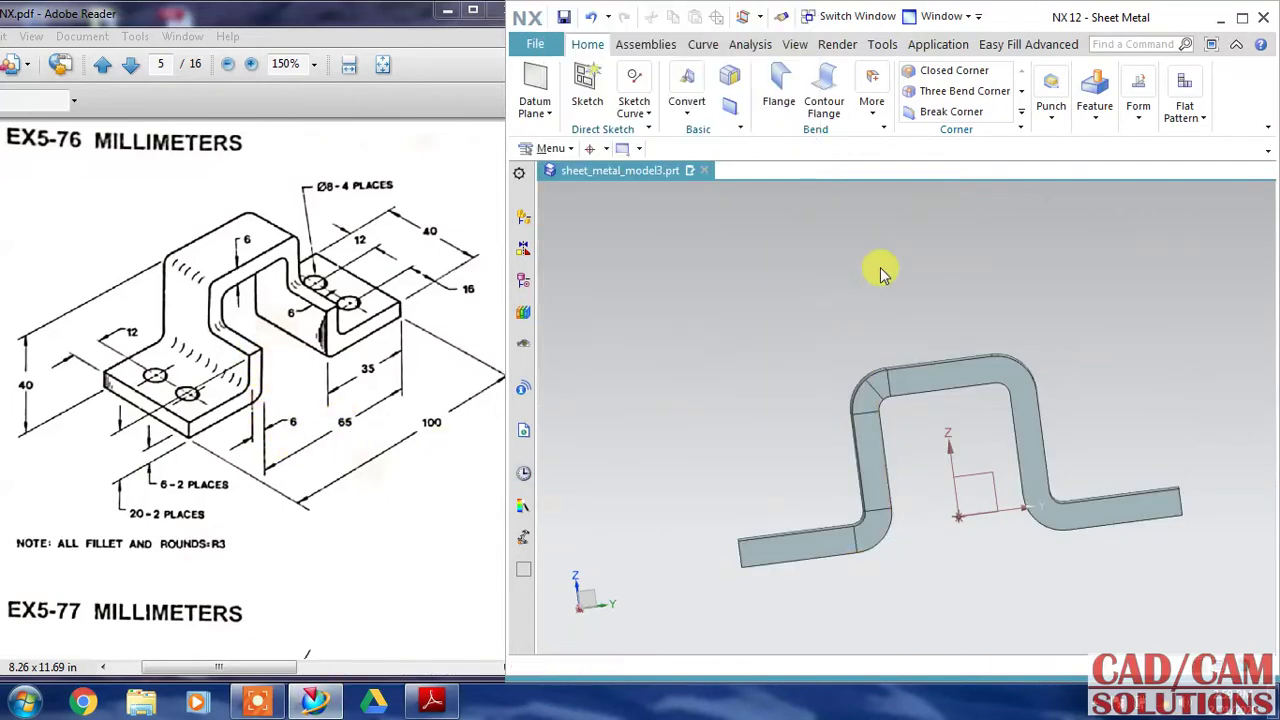
mouse_move(871, 266)
middle_mouse_down()
mouse_move(945, 283)
mouse_move(929, 260)
mouse_move(951, 266)
middle_mouse_up()
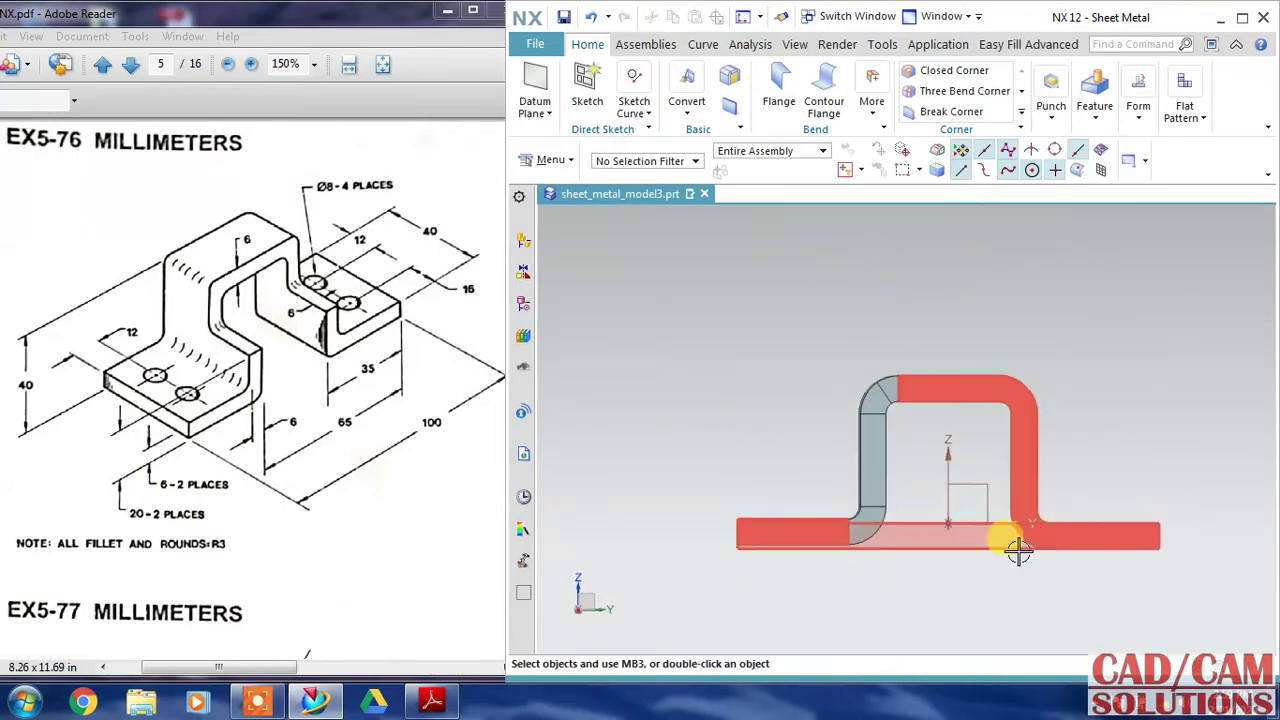
mouse_move(723, 260)
middle_mouse_down()
mouse_move(737, 294)
mouse_move(700, 263)
middle_mouse_up()
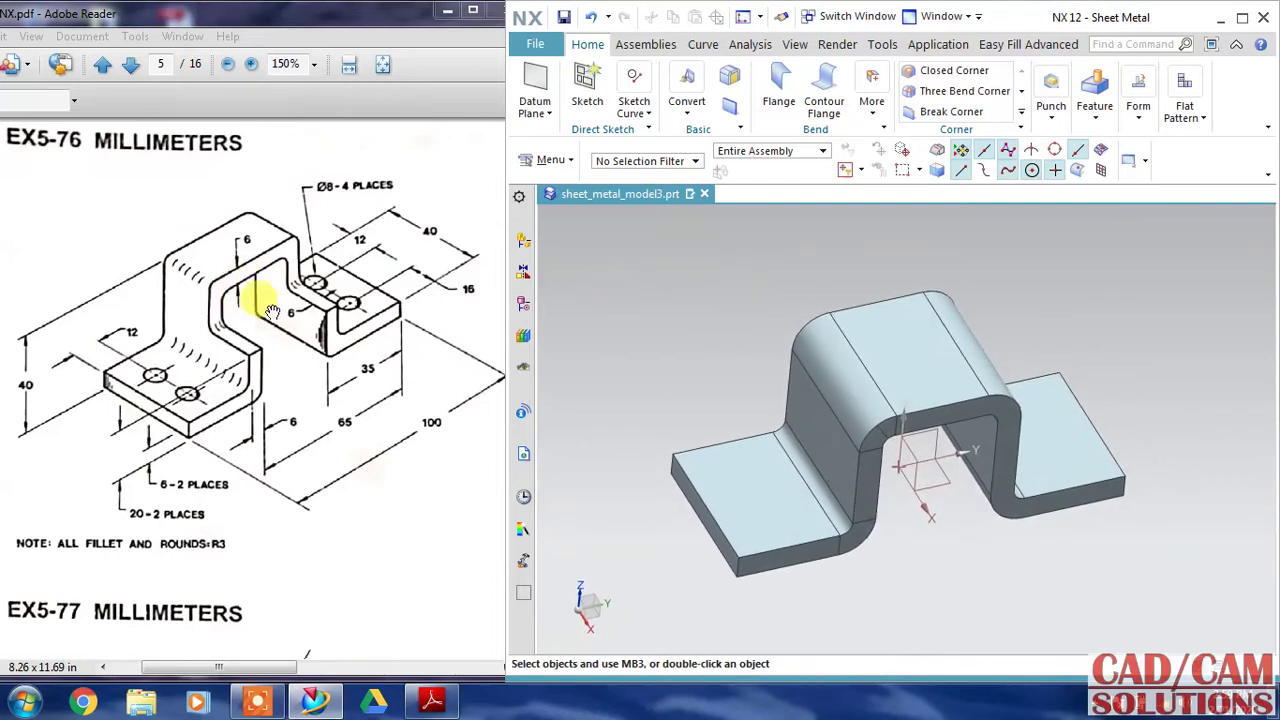
left_click(1051, 100)
Start a normal cutout sketched on the channel's top face
left_click(1090, 112)
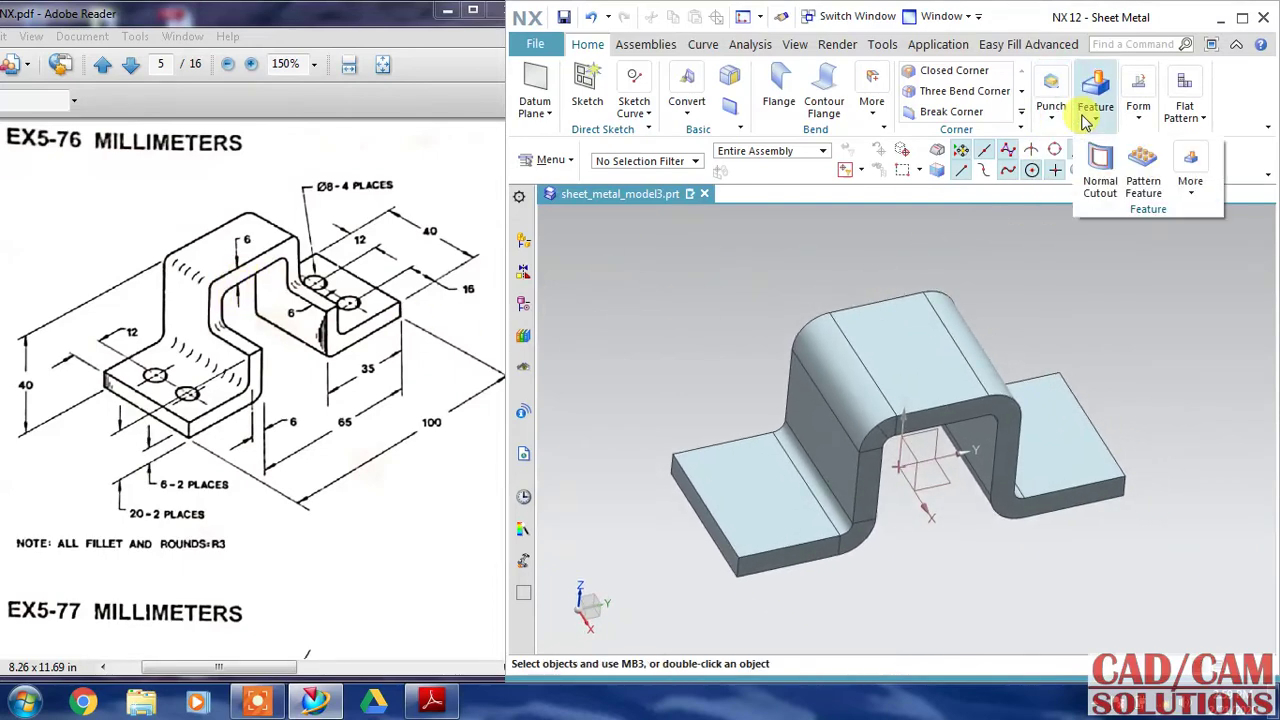
left_click(1100, 165)
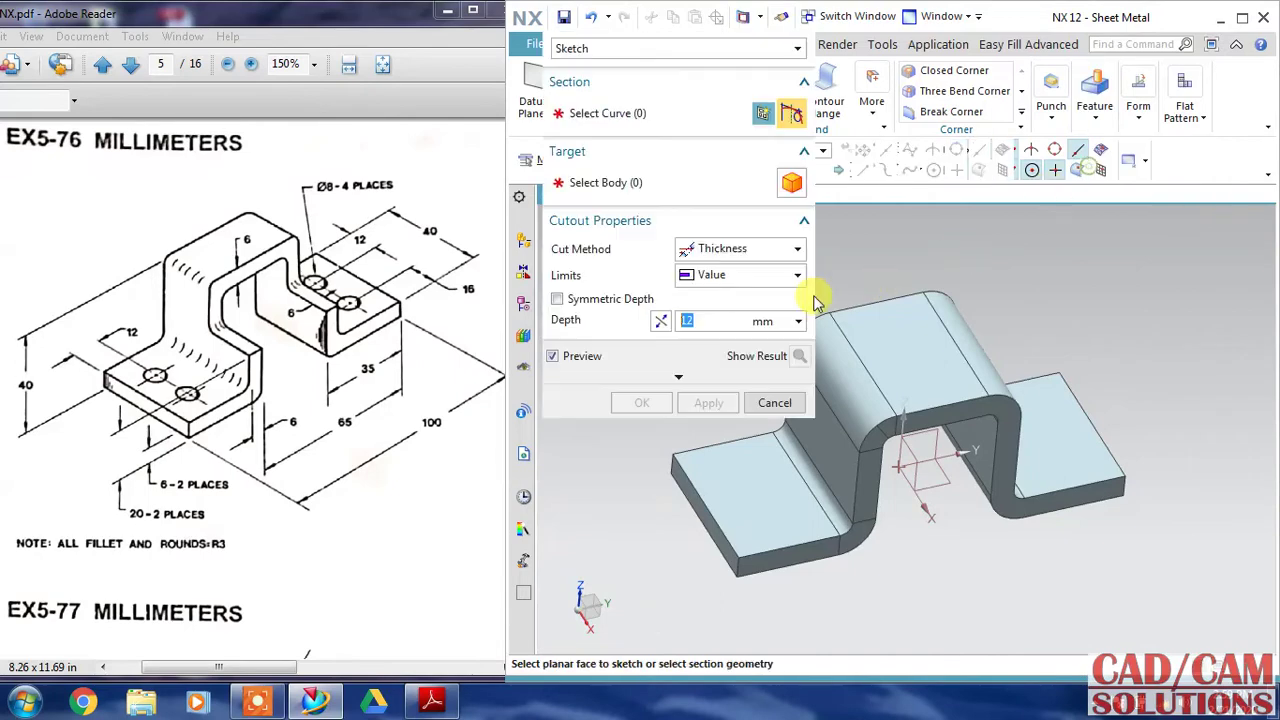
left_click(908, 310)
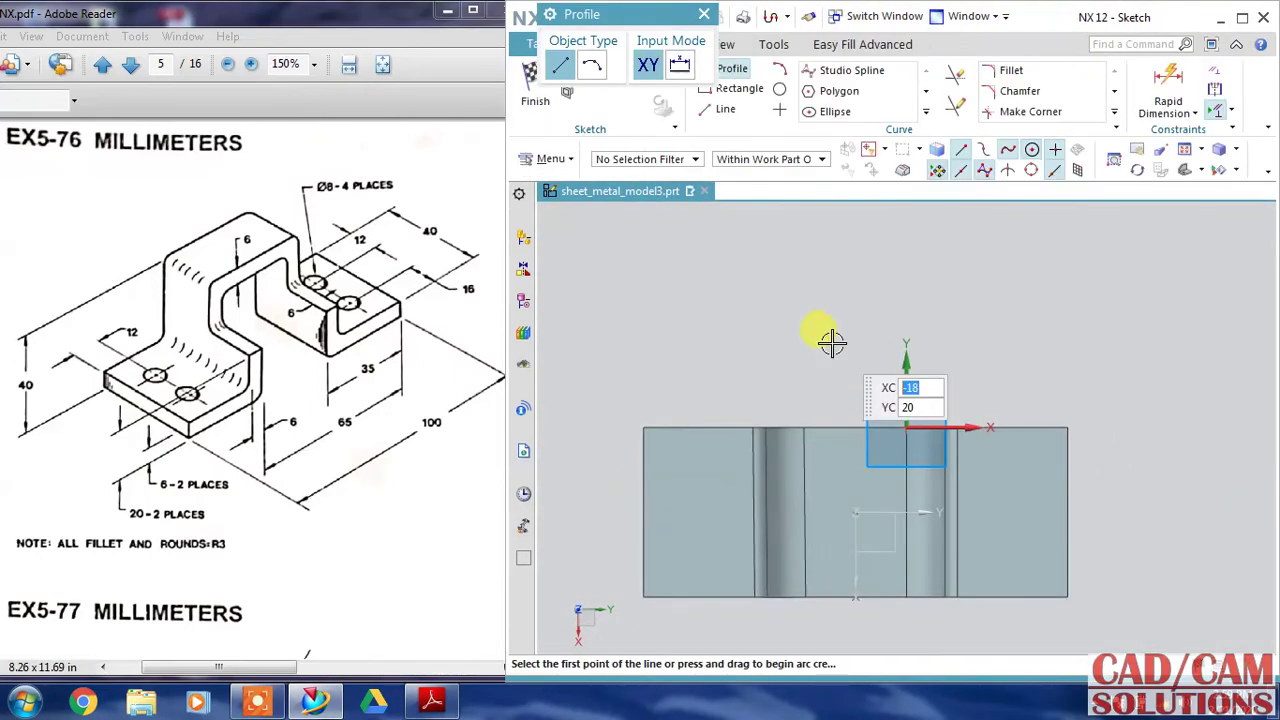
middle_click_drag(829, 337, 837, 243, "shift")
Draw the 48 × 20 mm slot rectangle and cut it with Thickness/Value
left_click(738, 89)
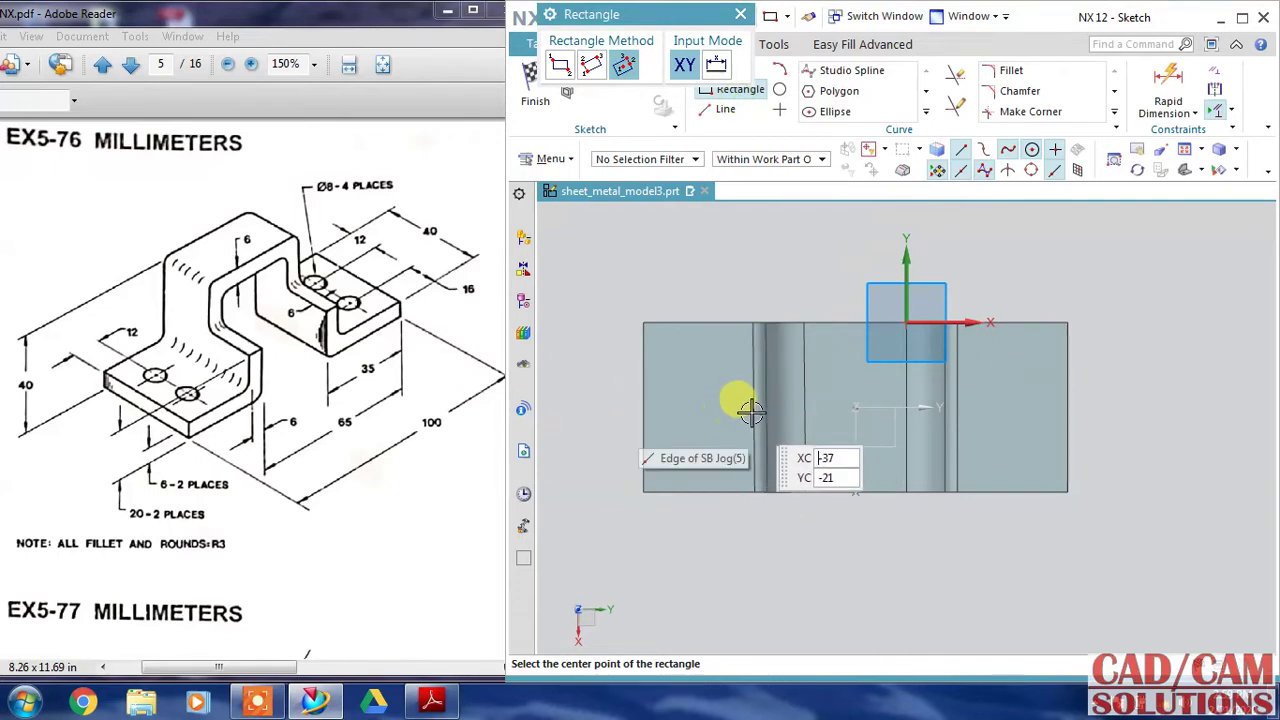
left_click(750, 405)
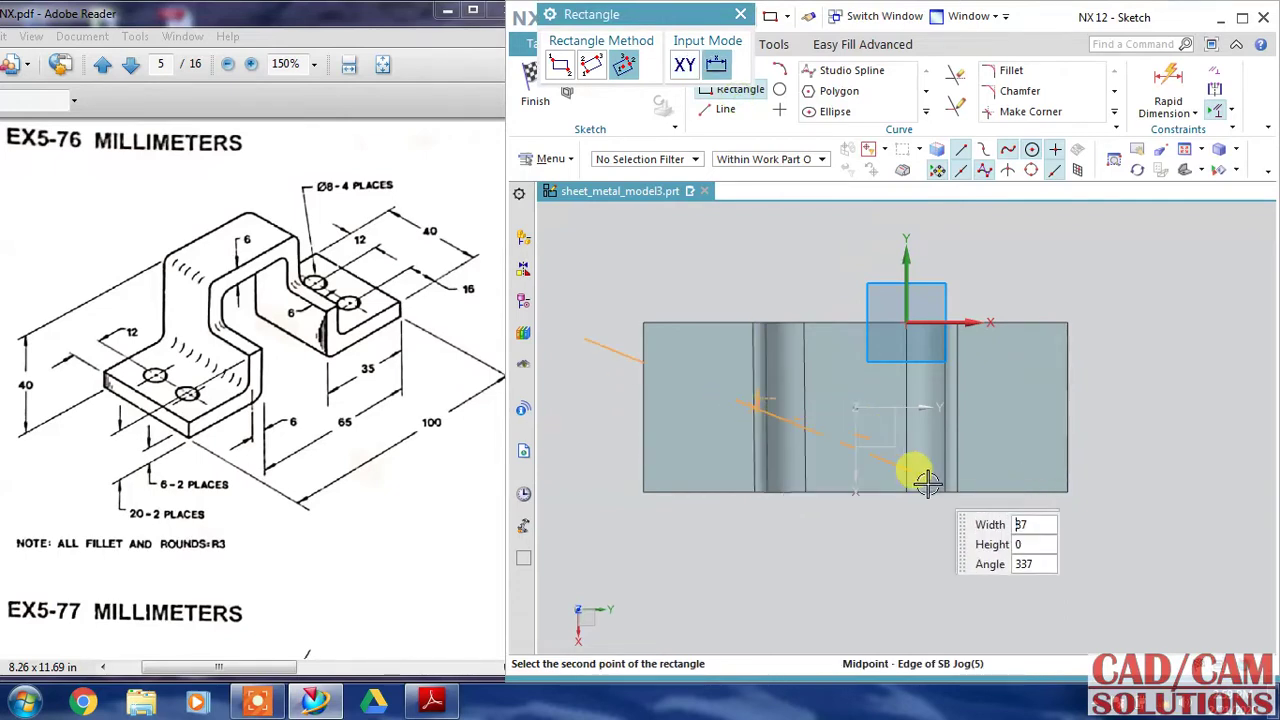
left_click(563, 68)
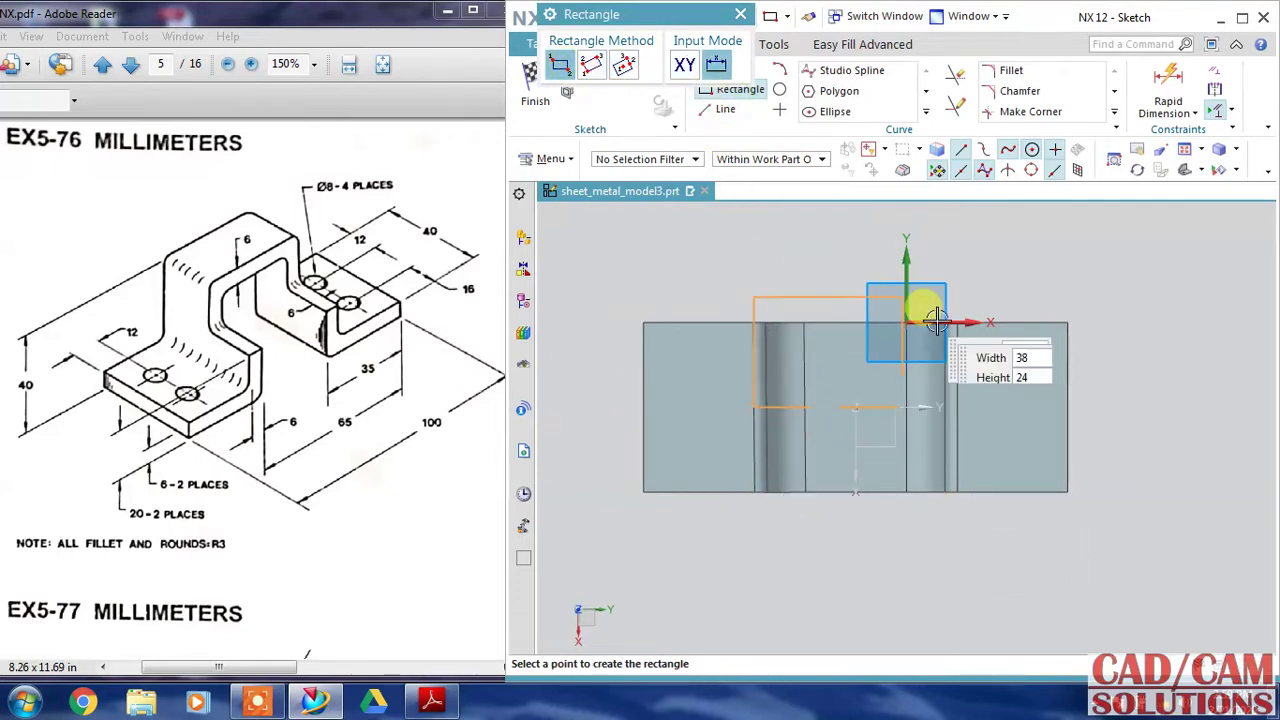
left_click(958, 490)
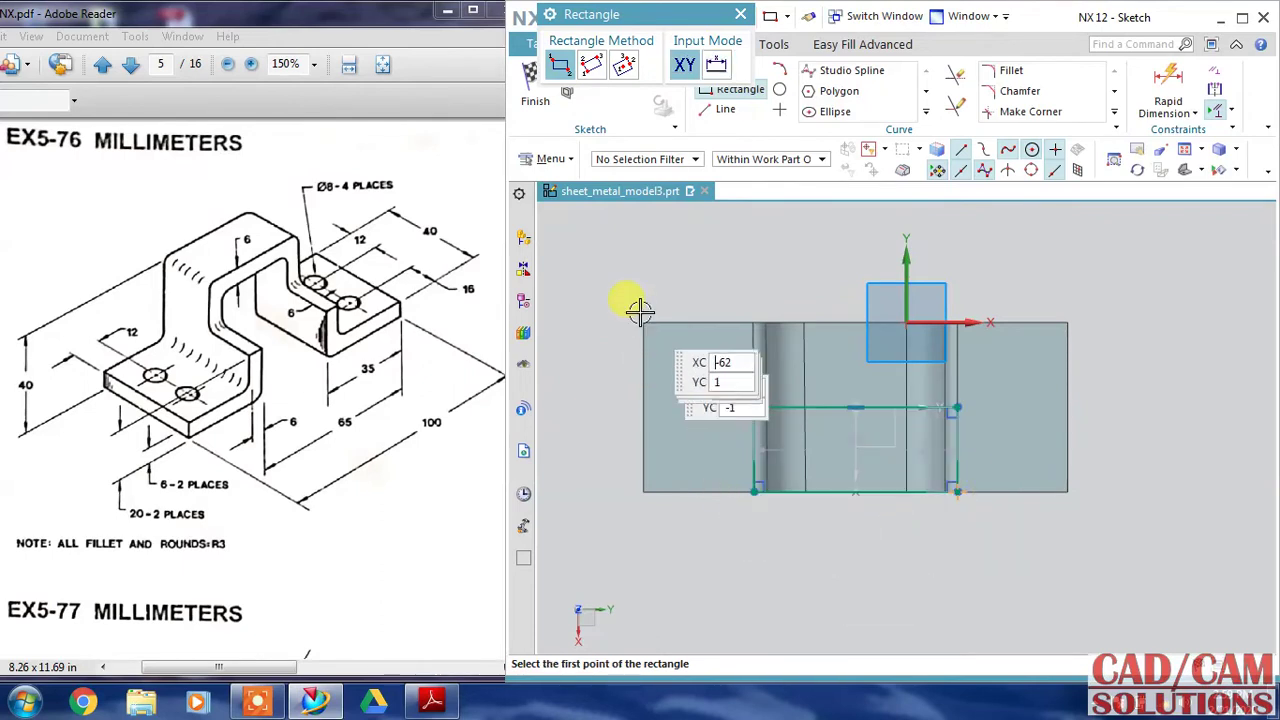
key("Escape")
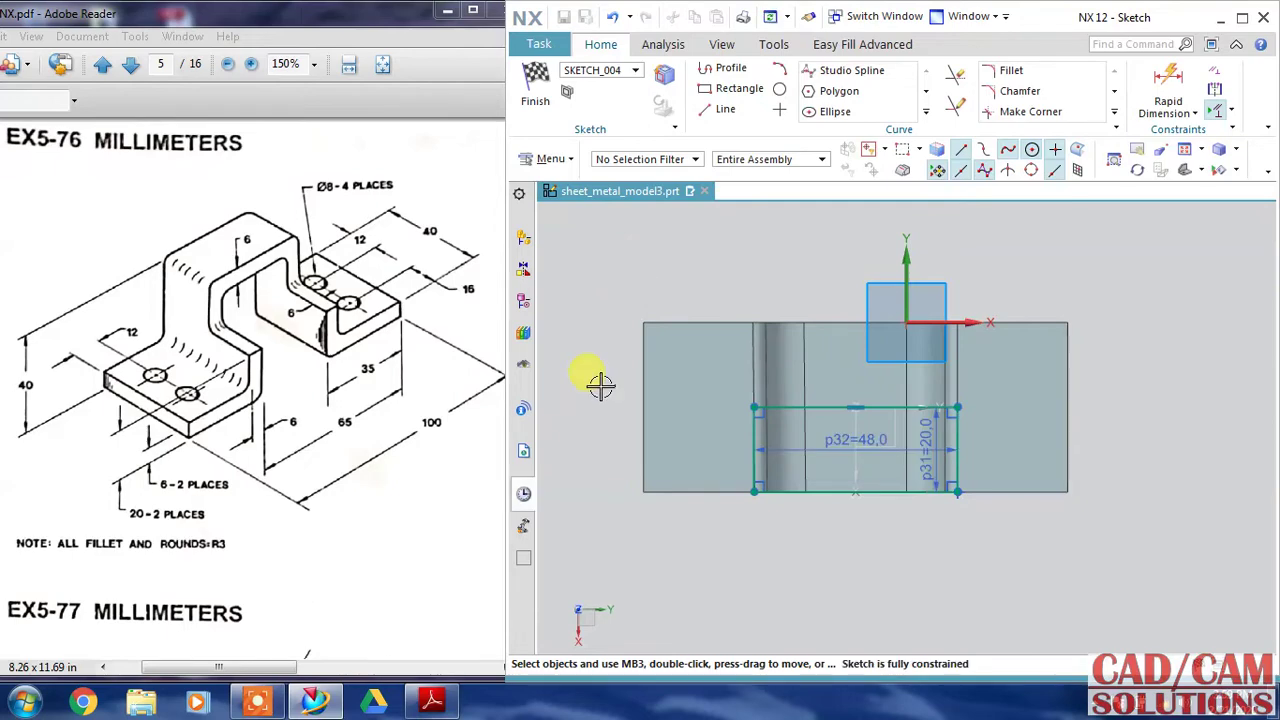
left_click(535, 85)
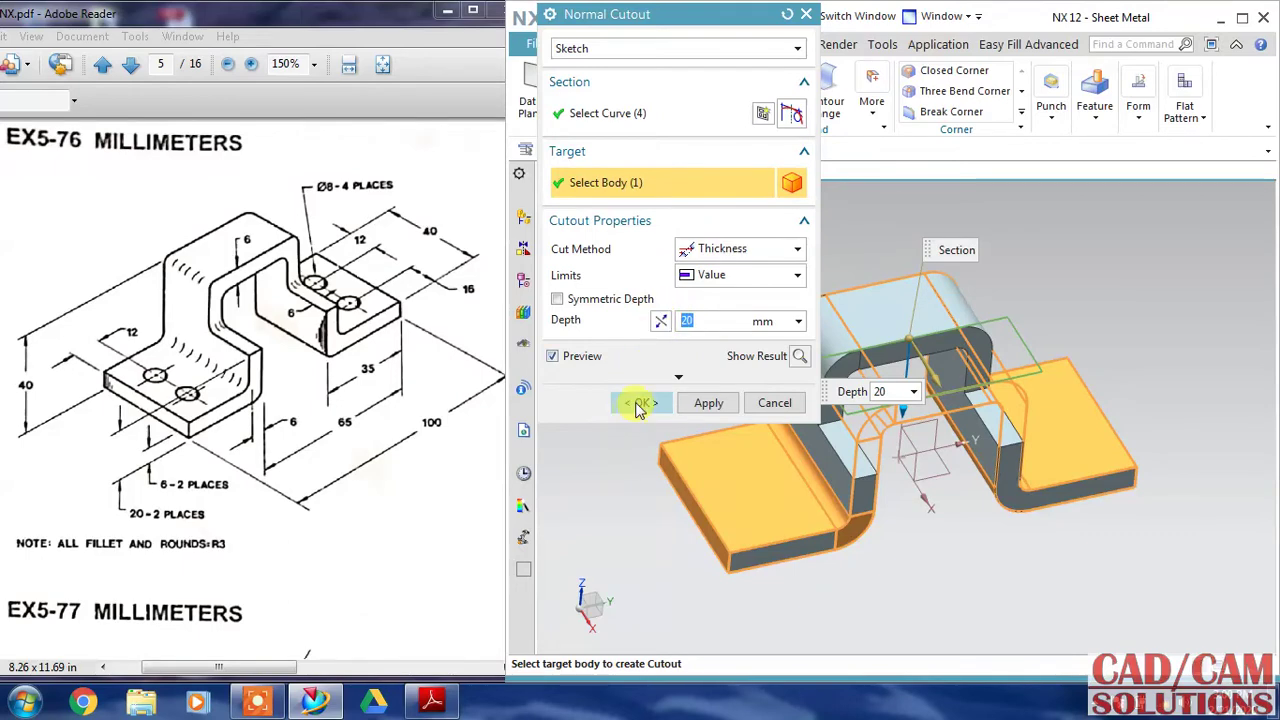
left_click(640, 404)
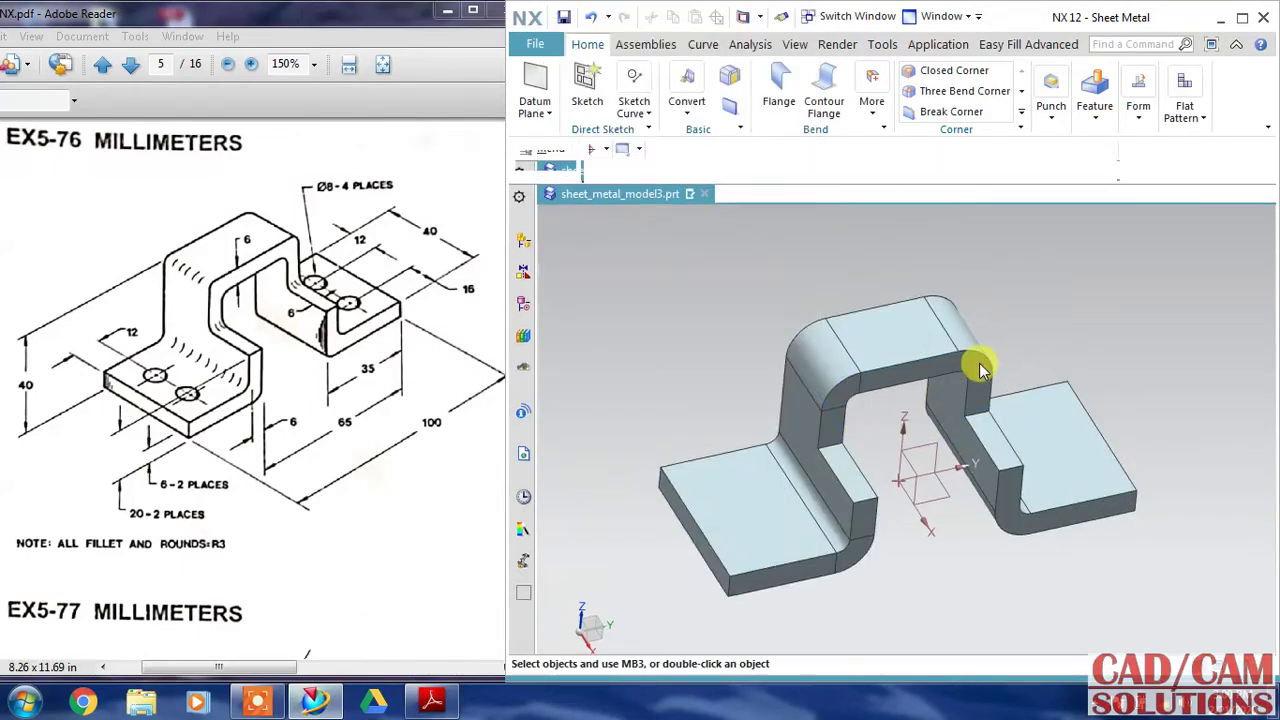
mouse_move(1030, 310)
middle_mouse_down()
mouse_move(958, 282)
mouse_move(980, 266)
middle_mouse_up()
left_click(951, 113)
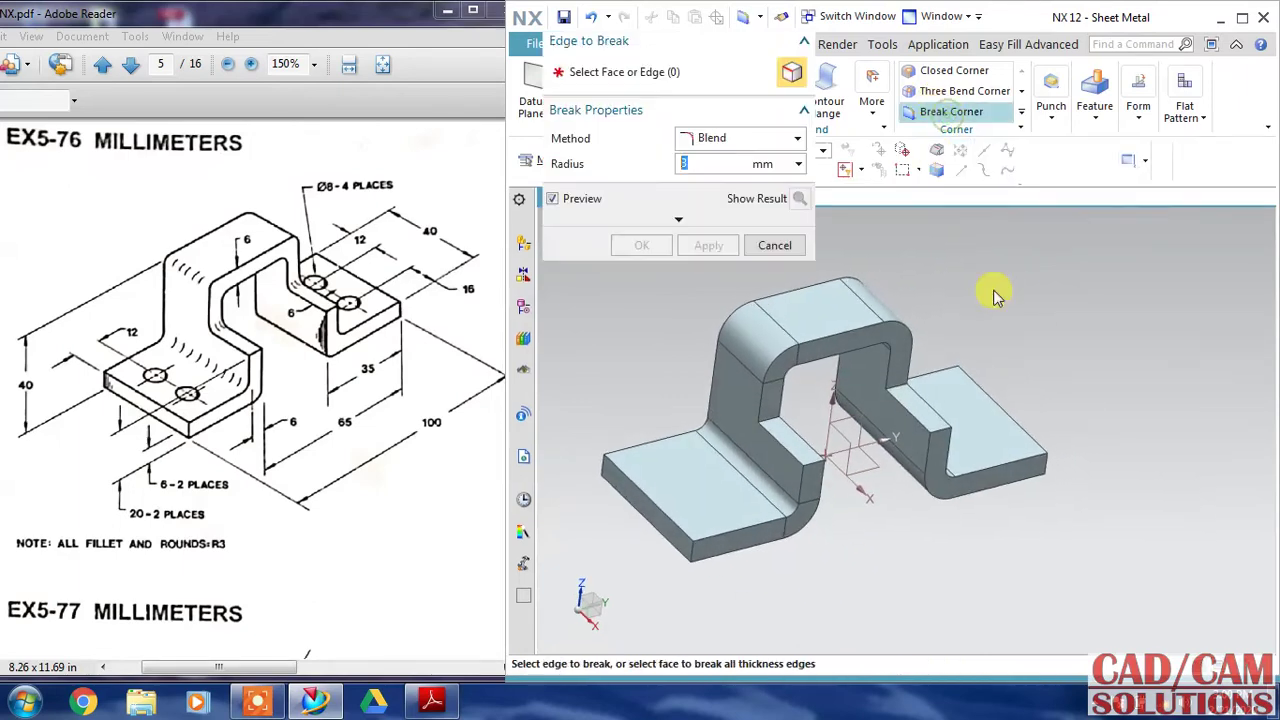
left_click(880, 362)
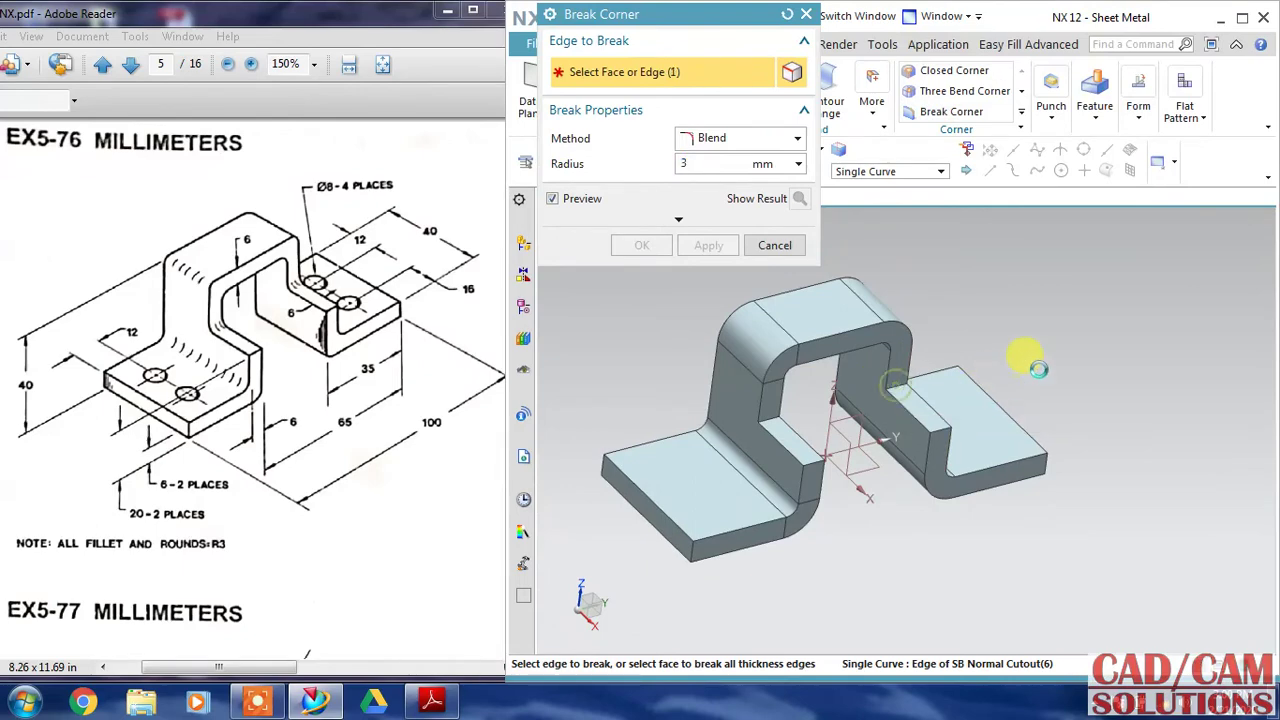
left_click(940, 427)
left_click(806, 456)
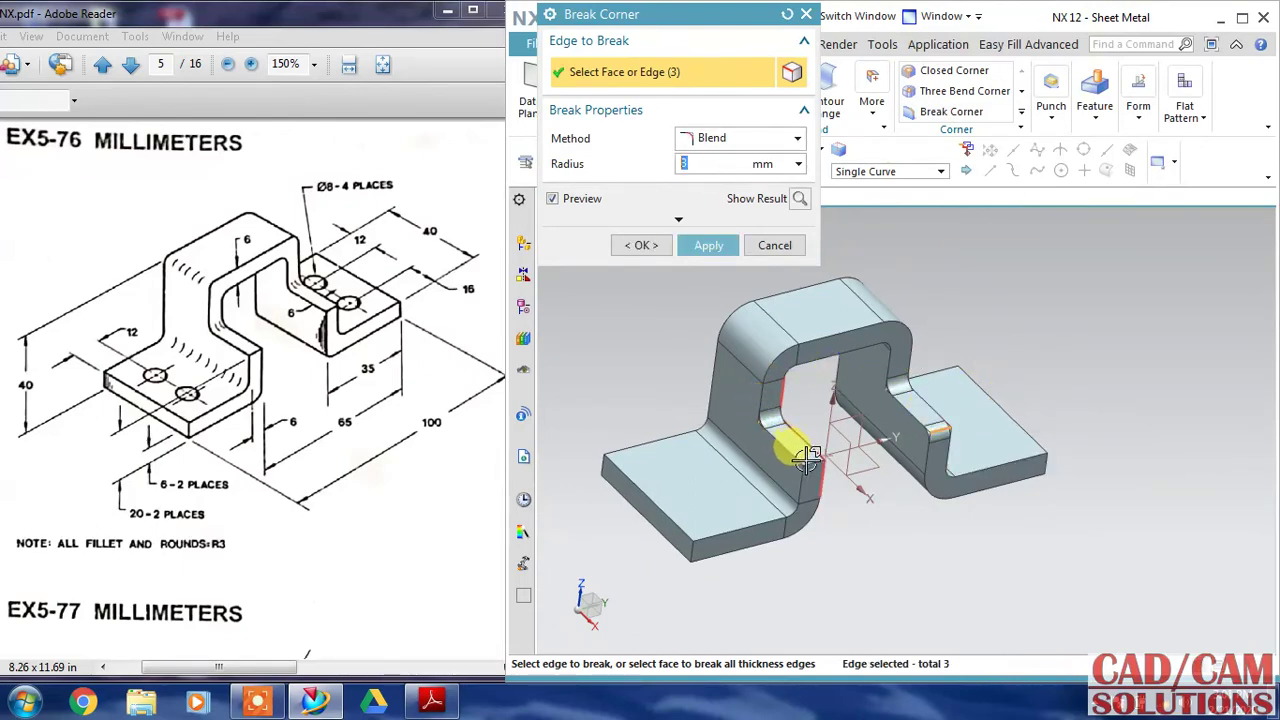
left_click(810, 458)
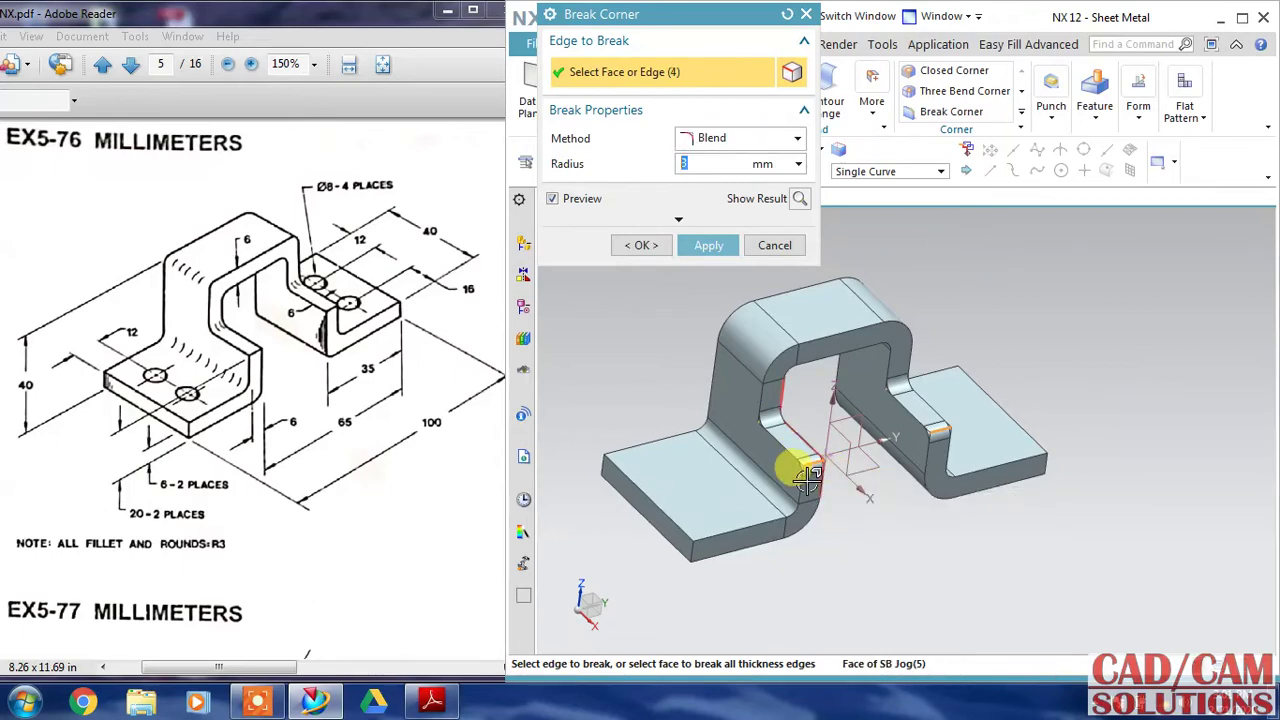
left_click(917, 428, "shift")
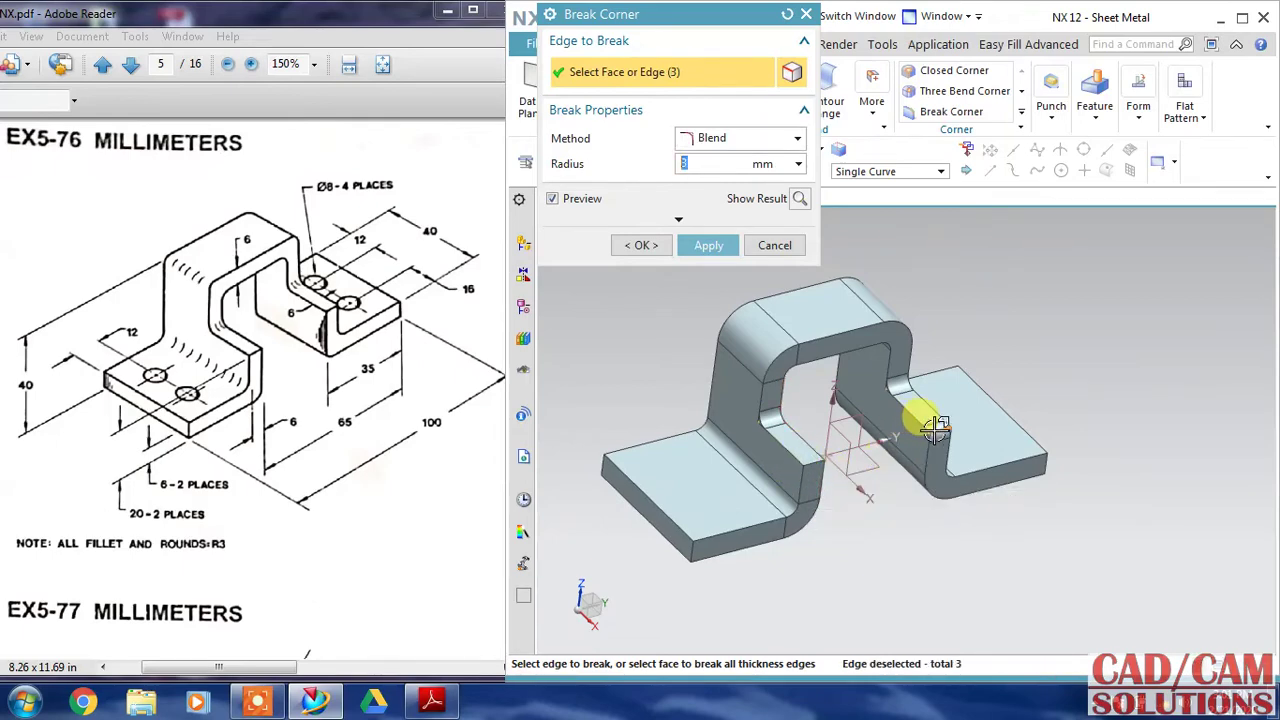
left_click(893, 515, "shift")
left_click(690, 252)
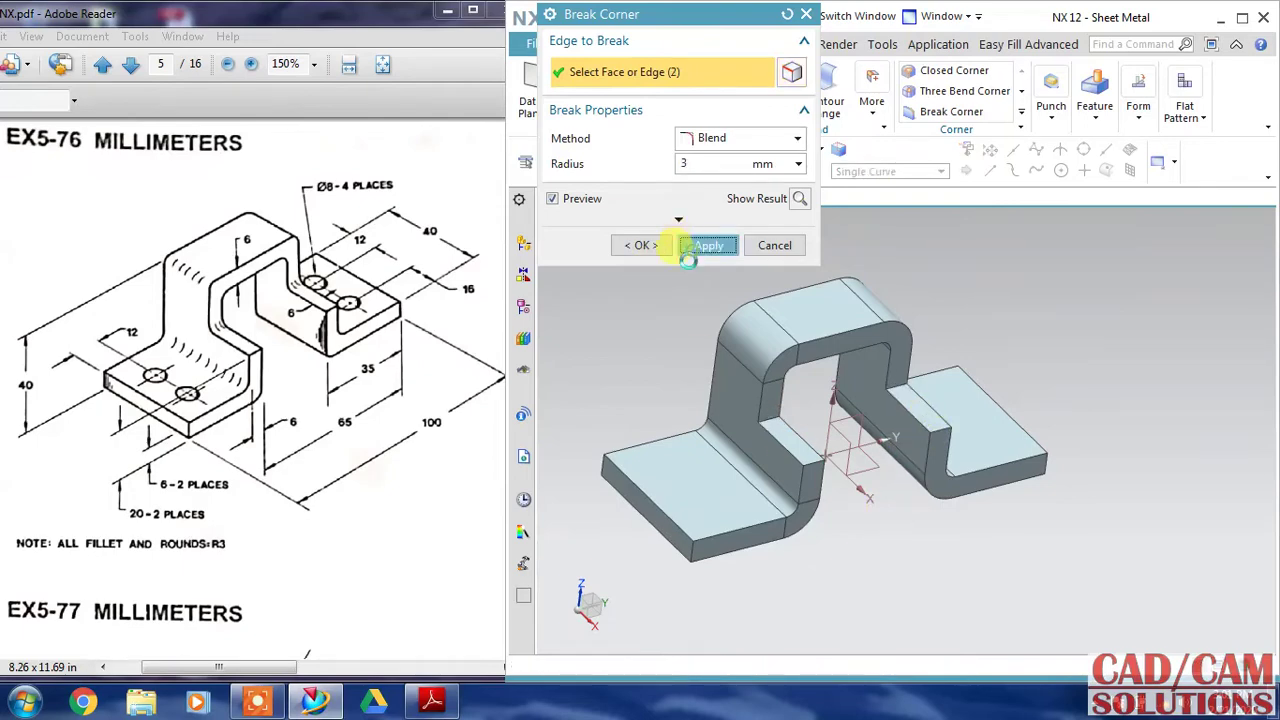
left_click(775, 246)
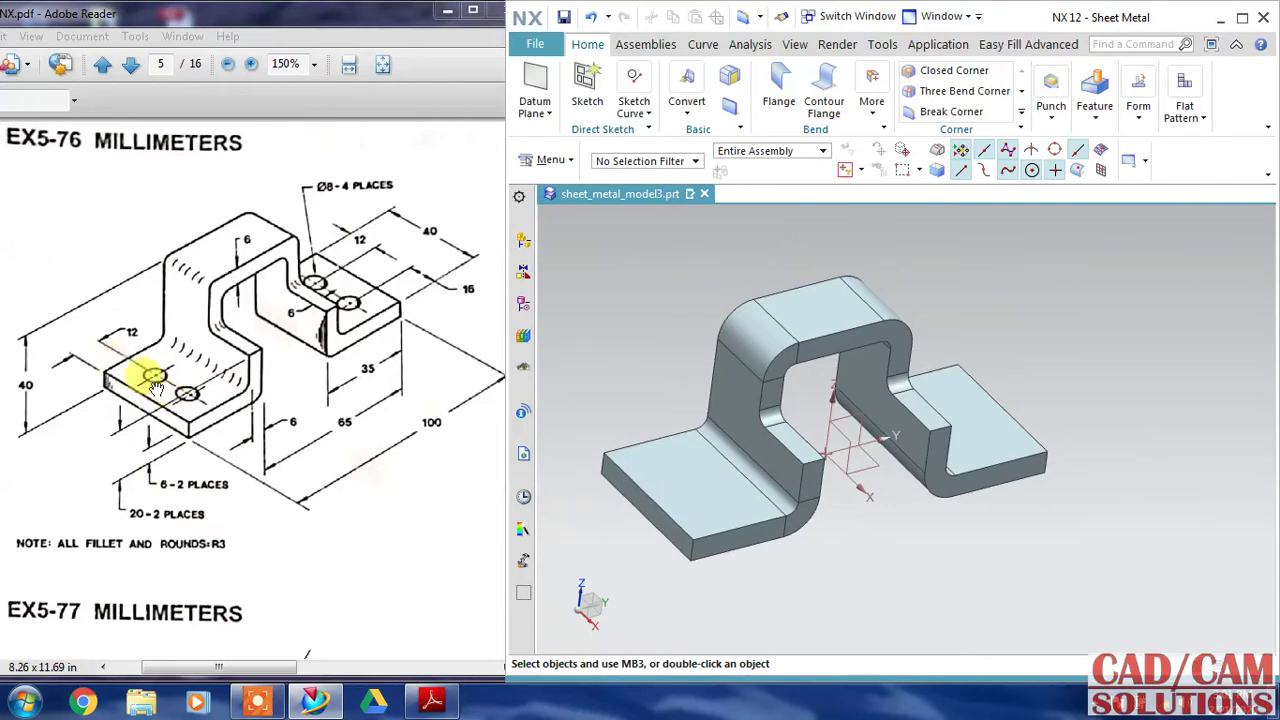
Start a Hole and place its centre point on the right flange face
left_click(1096, 124)
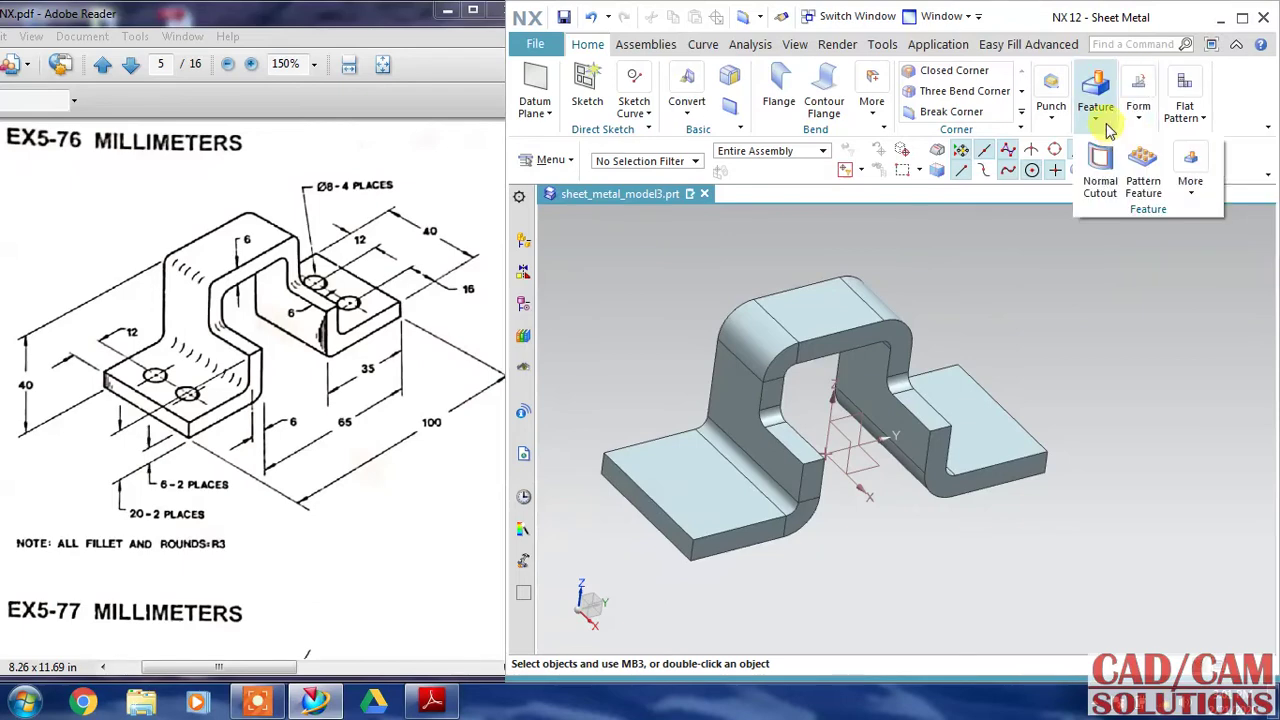
left_click(1190, 182)
left_click(1197, 230)
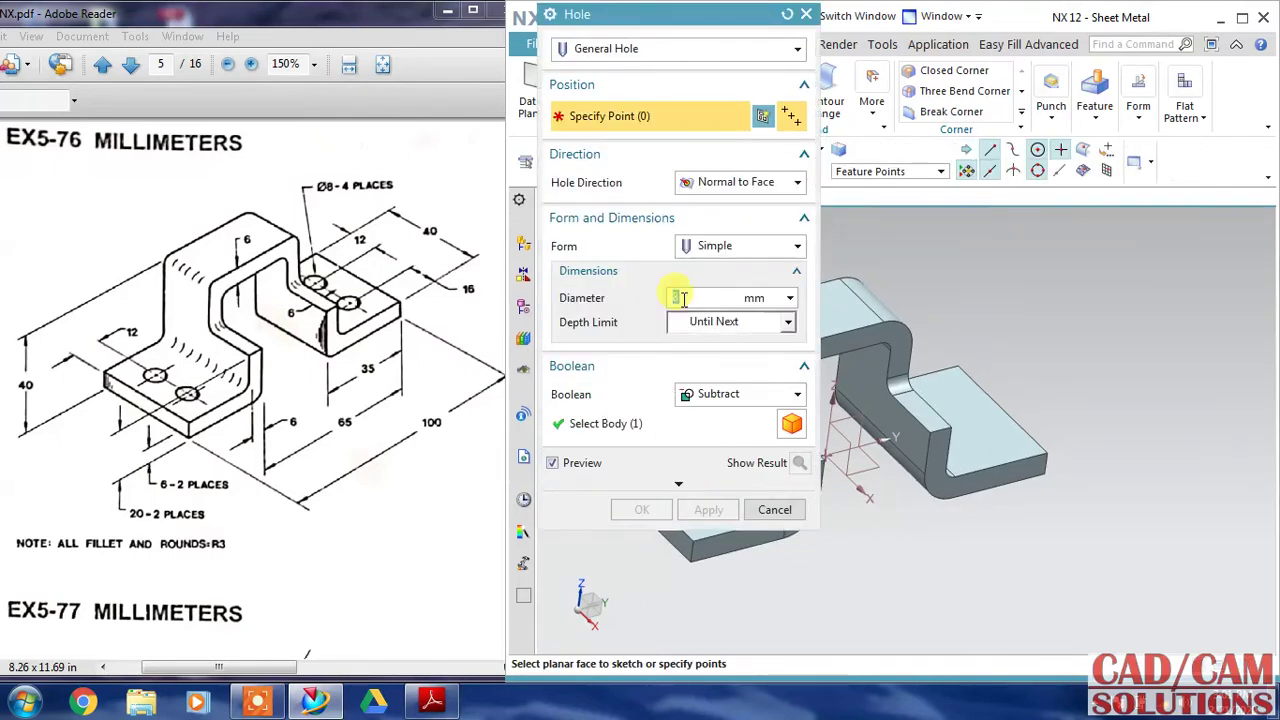
left_click_drag(660, 28, 532, 25)
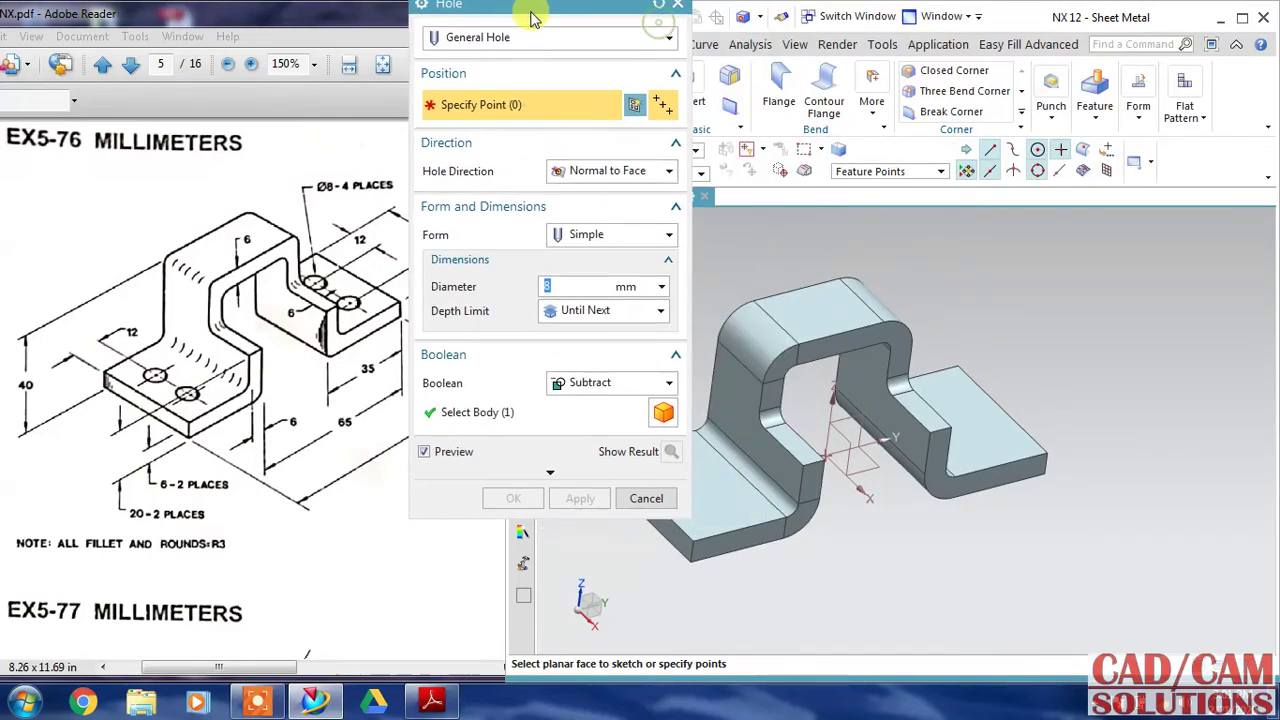
left_click(935, 395)
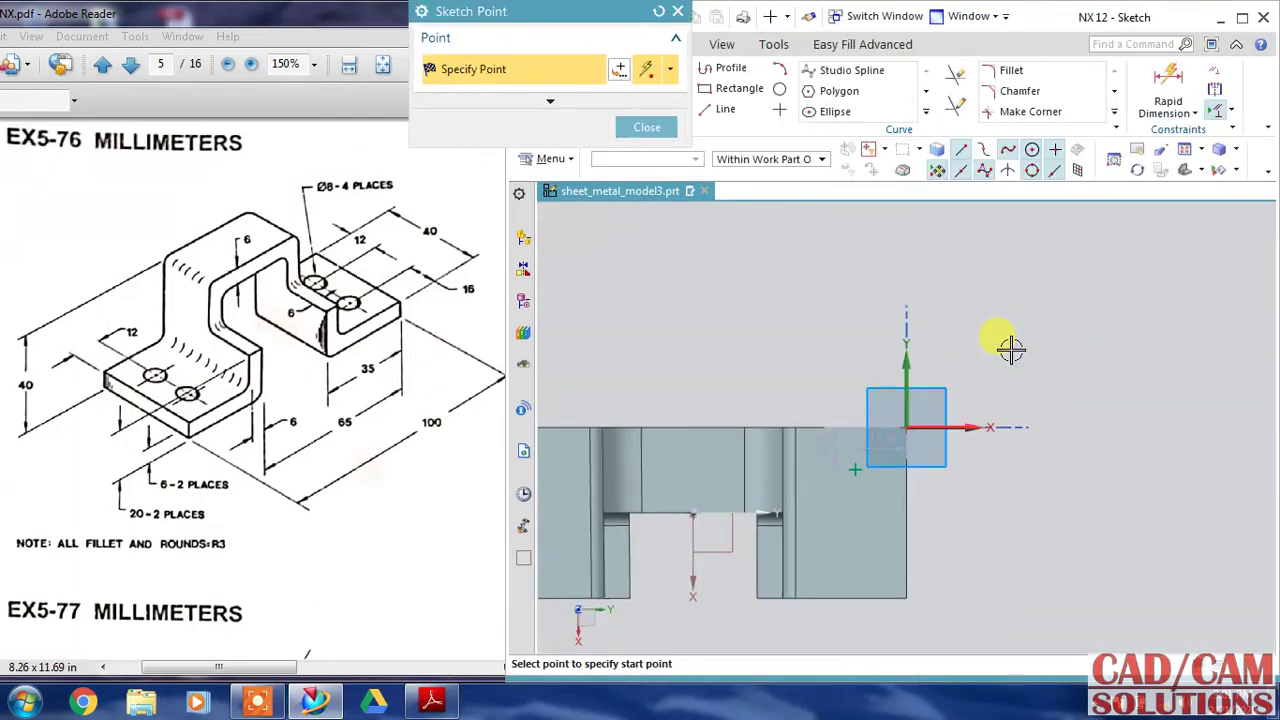
key("Escape")
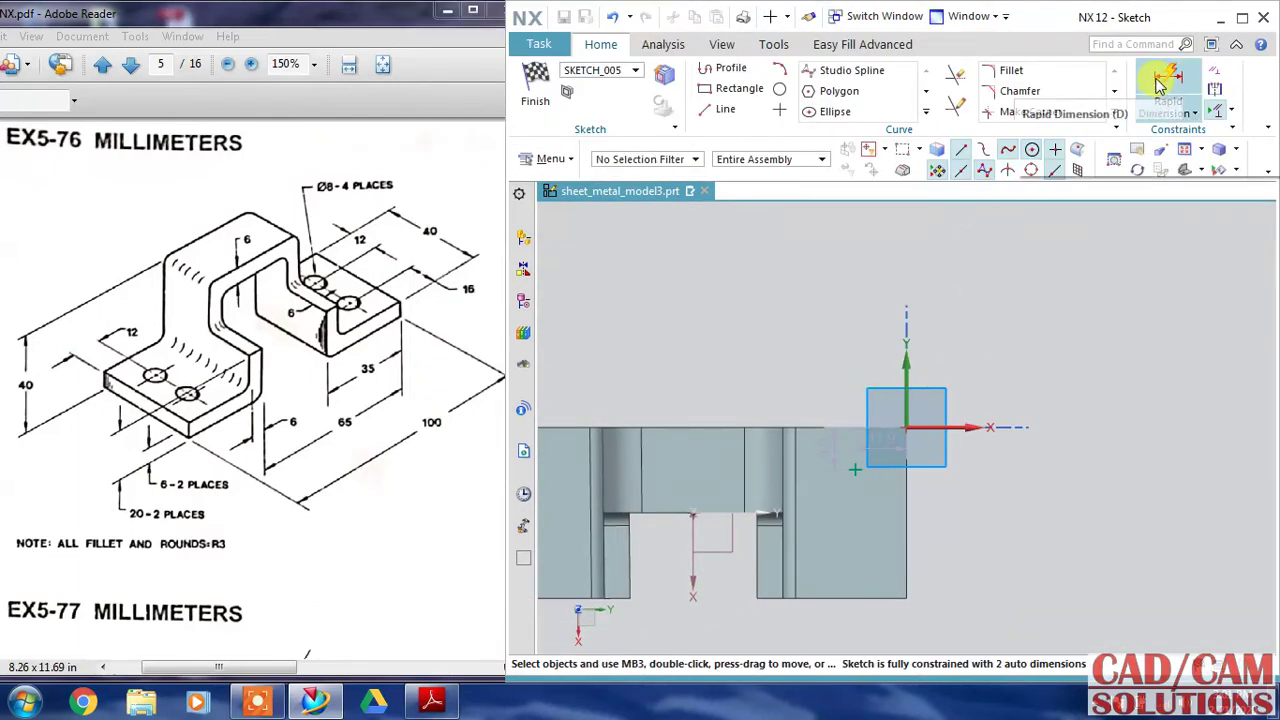
Dimension the hole centre 12 mm from both flange edges and create the 8 mm hole
left_click(845, 438)
left_click(830, 345)
type("12")
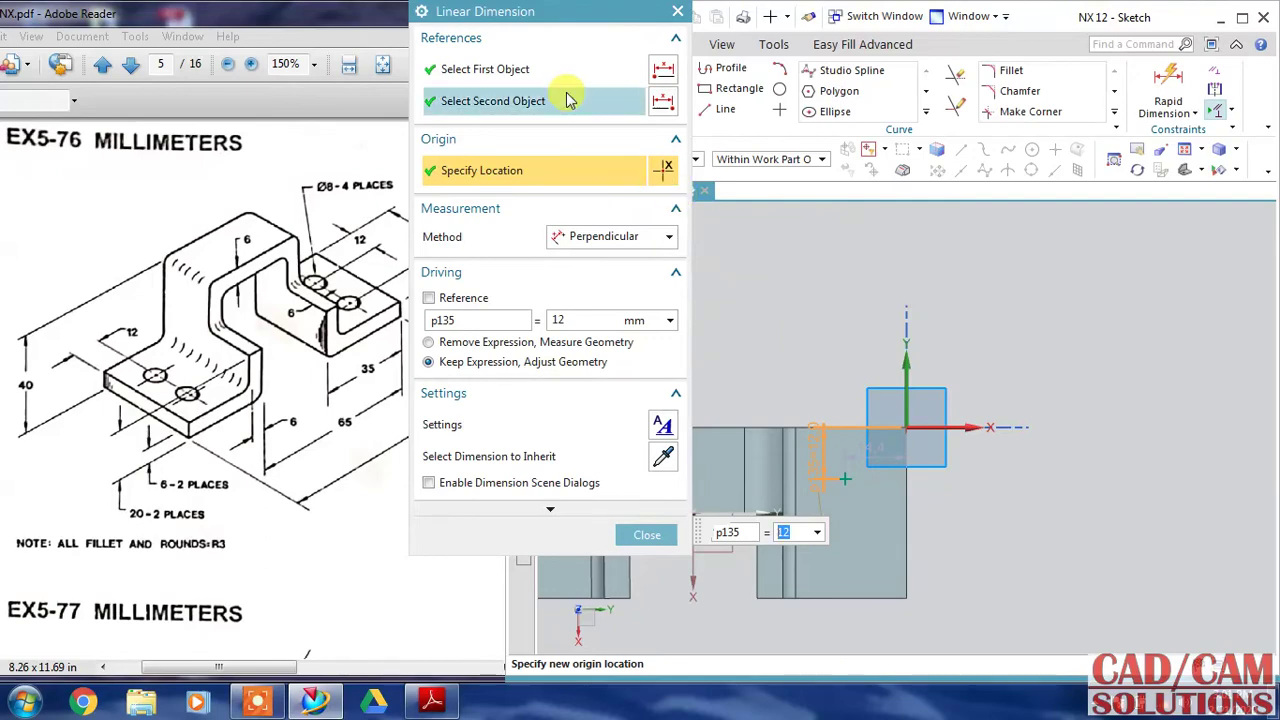
mouse_move(565, 14)
left_mouse_down()
mouse_move(686, 22)
mouse_move(658, 60)
left_mouse_up()
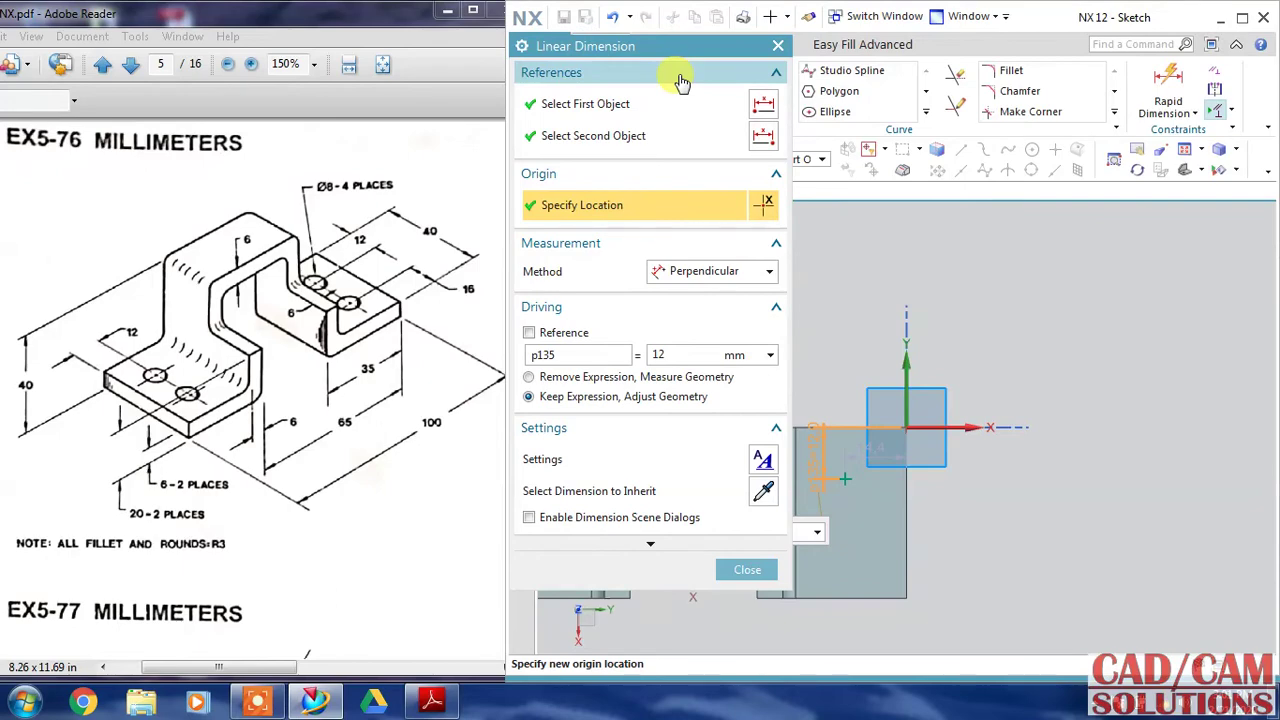
left_click(841, 448)
left_click(855, 450)
type("12")
key("Return")
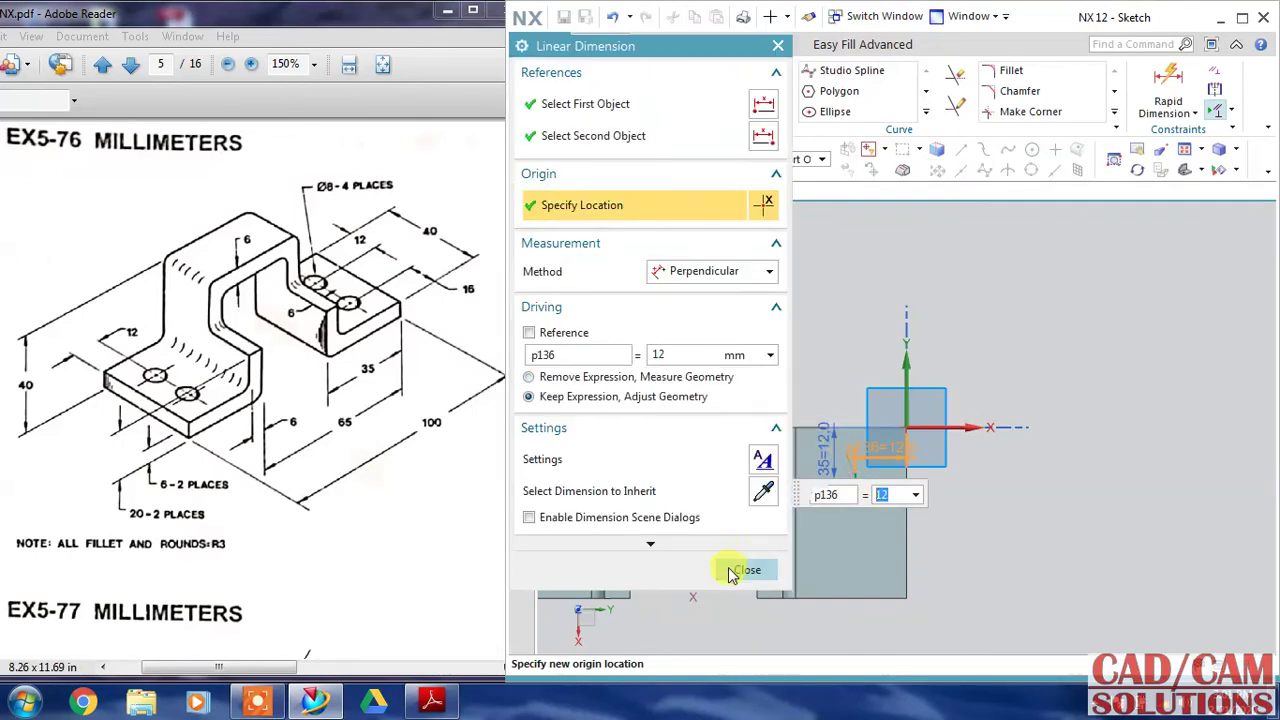
left_click(745, 568)
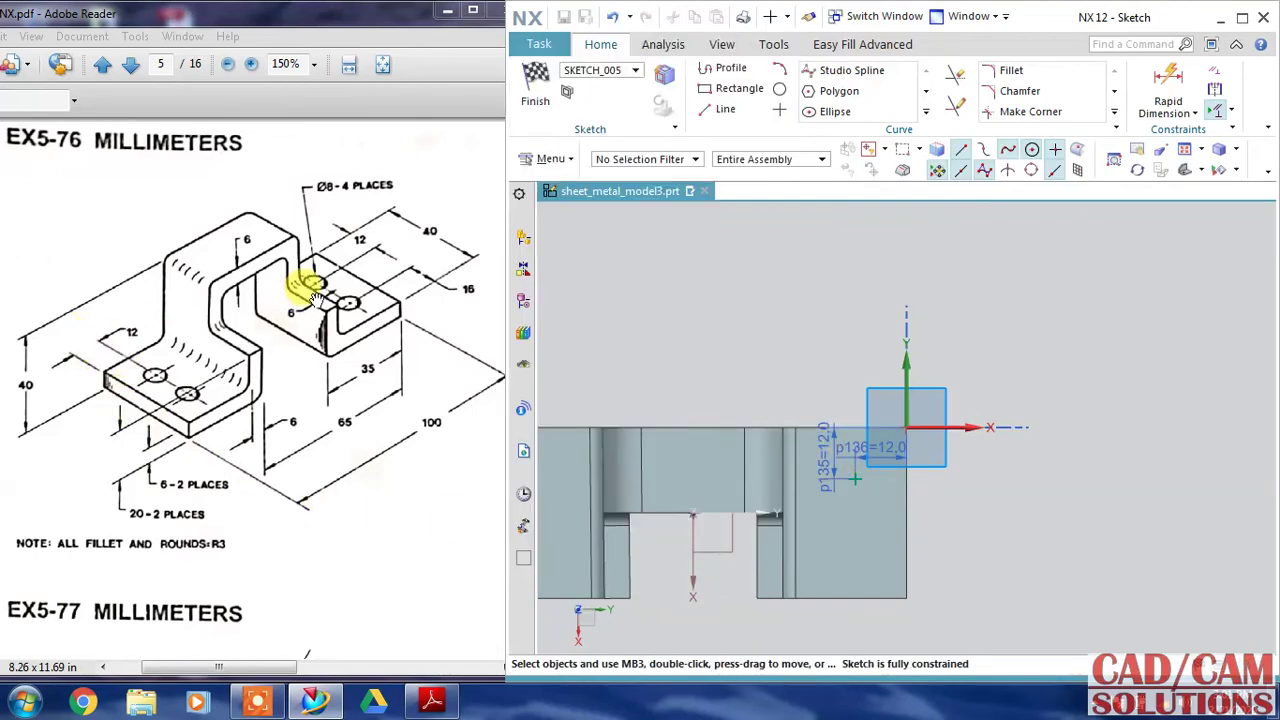
left_click(523, 300)
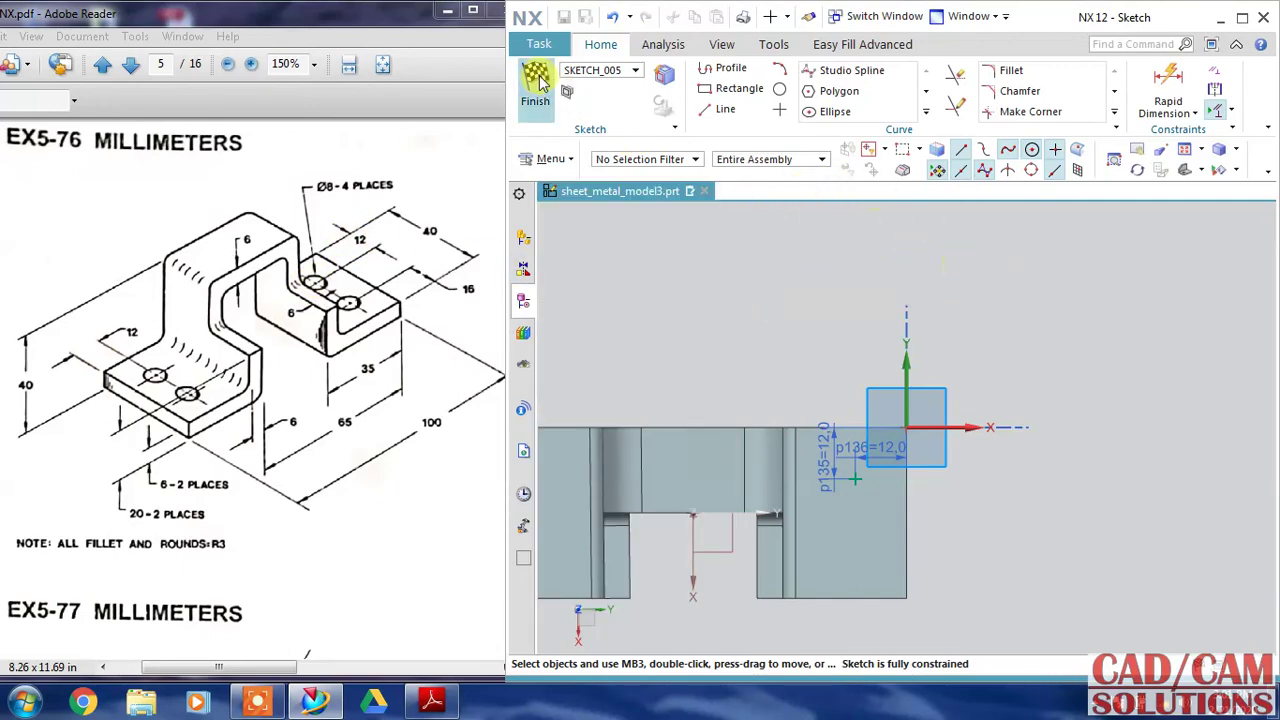
left_click(535, 85)
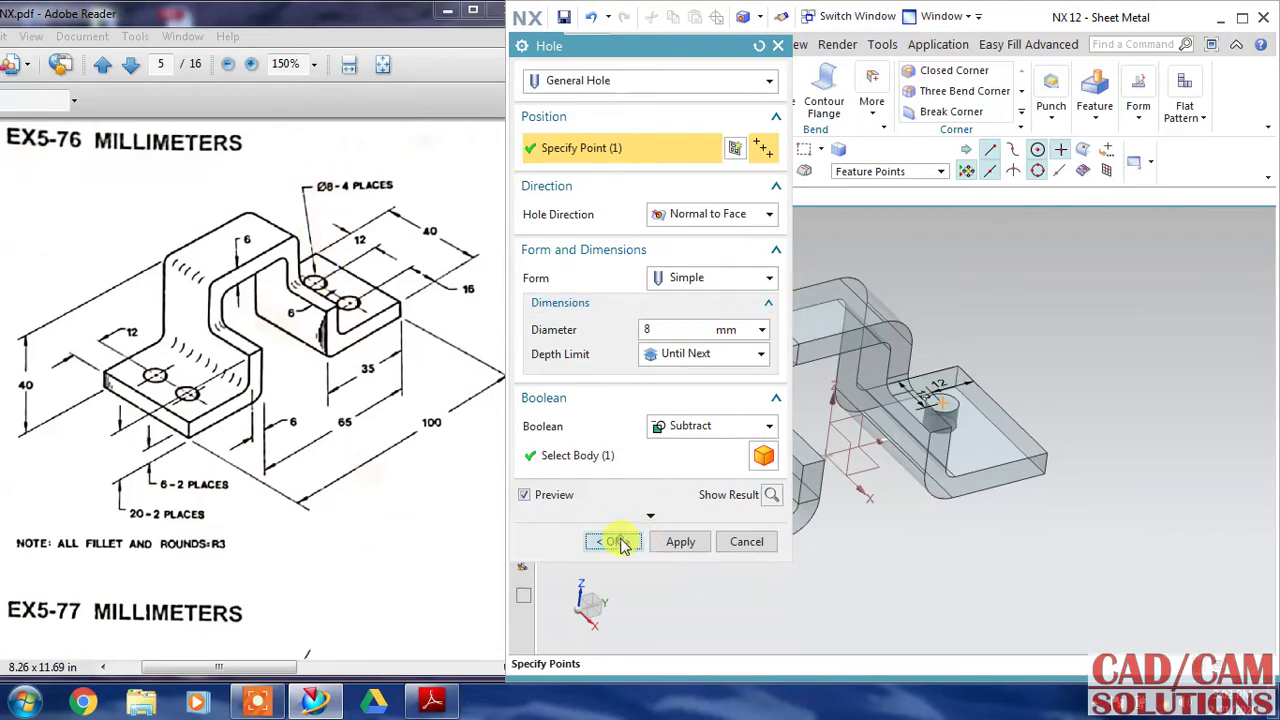
left_click(620, 543)
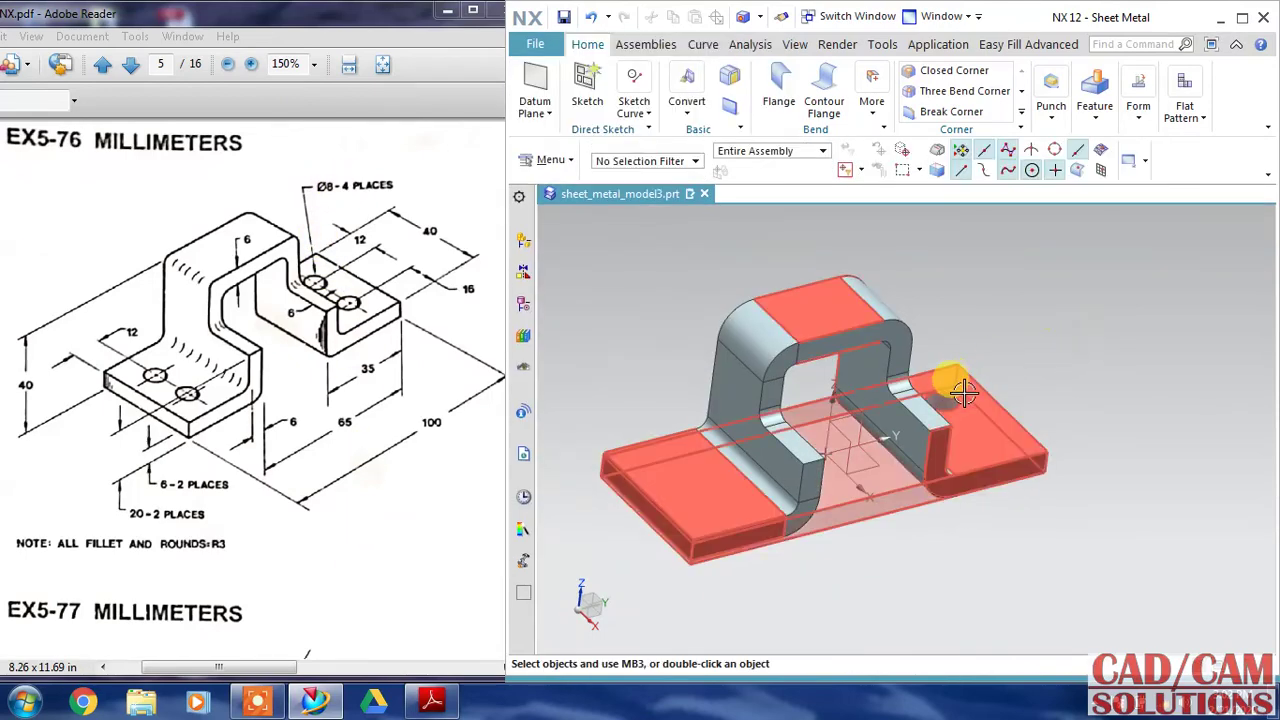
Mirror the 8 mm hole across the flange's datum plane
left_click(944, 400)
left_click(1095, 95)
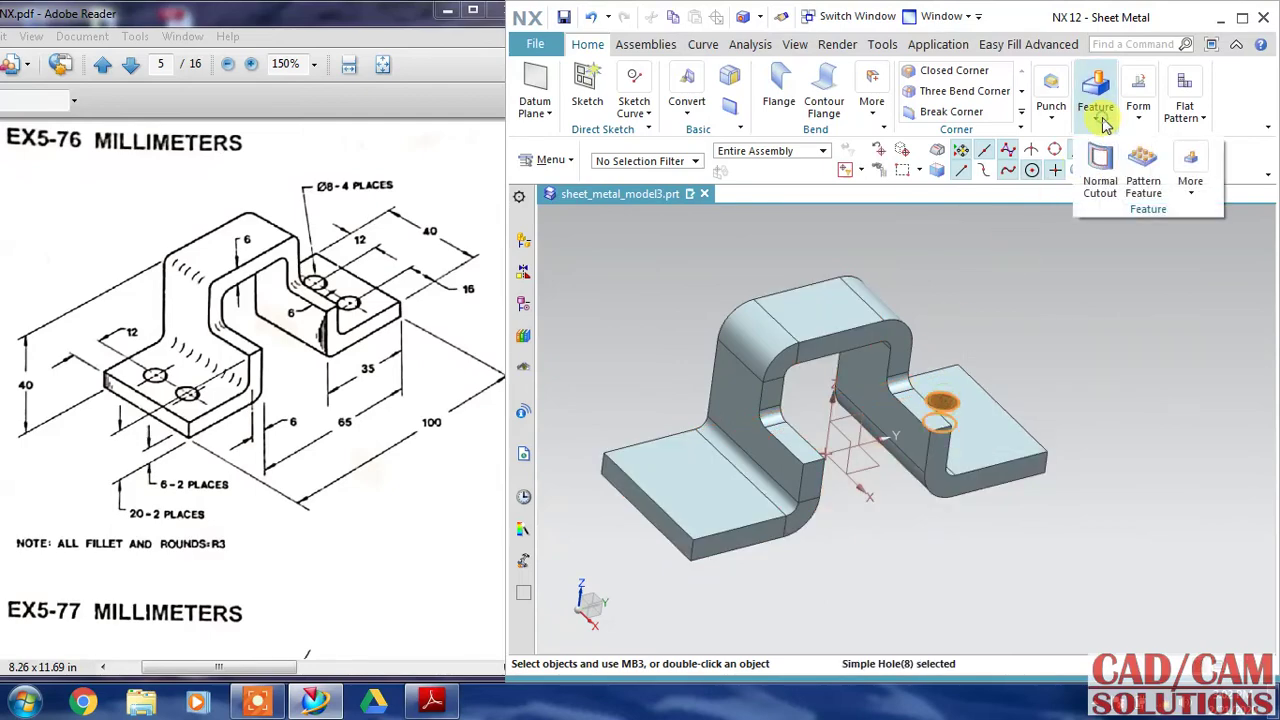
left_click(1195, 188)
left_click(1215, 274)
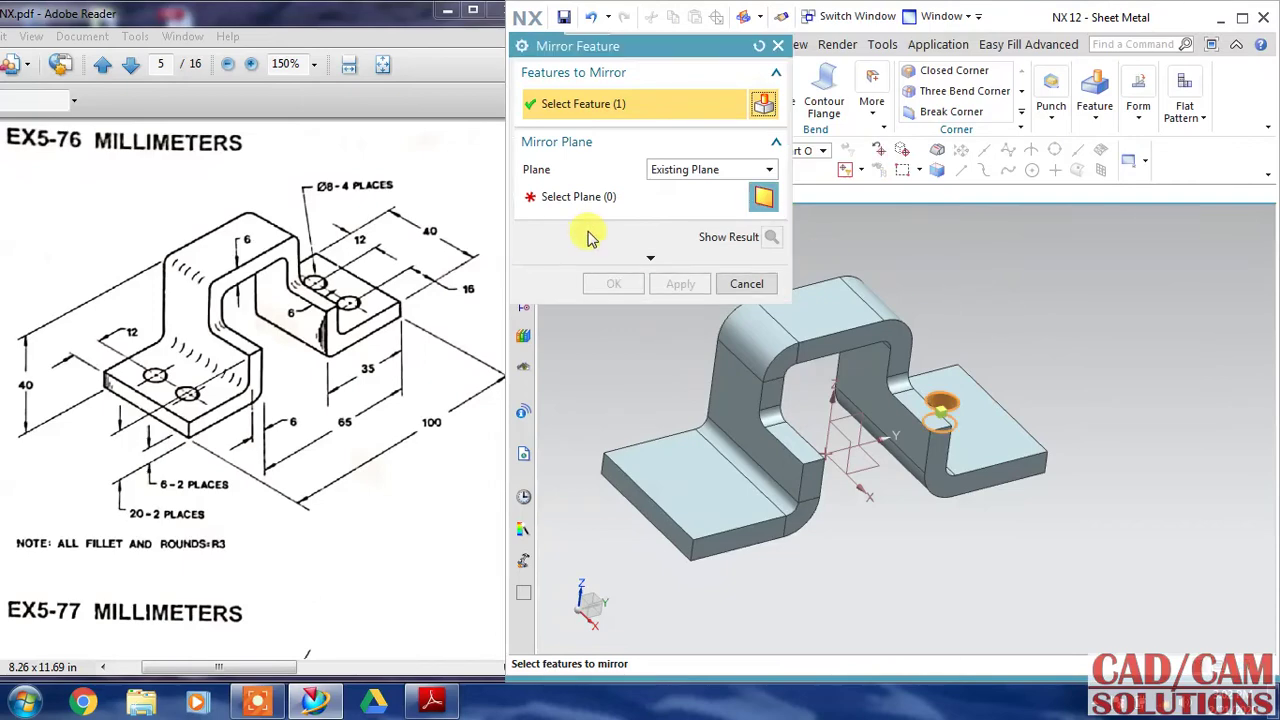
left_click(590, 199)
left_click(847, 410)
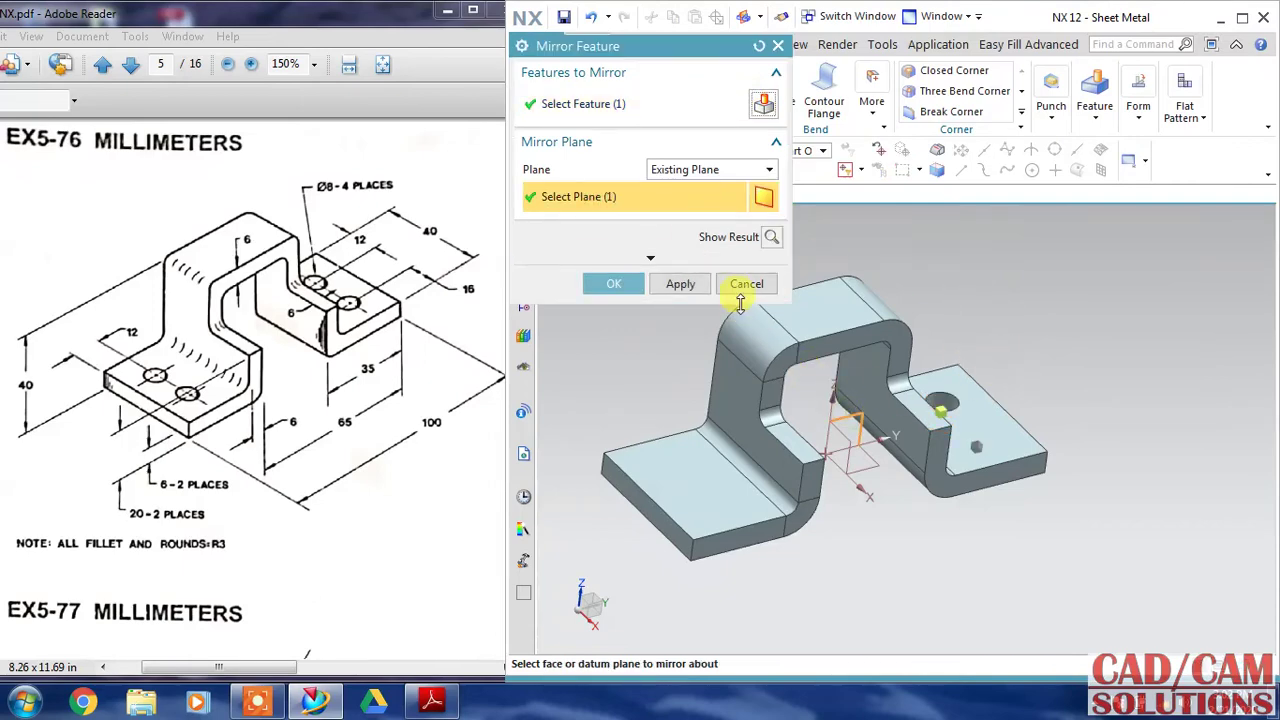
left_click(676, 283)
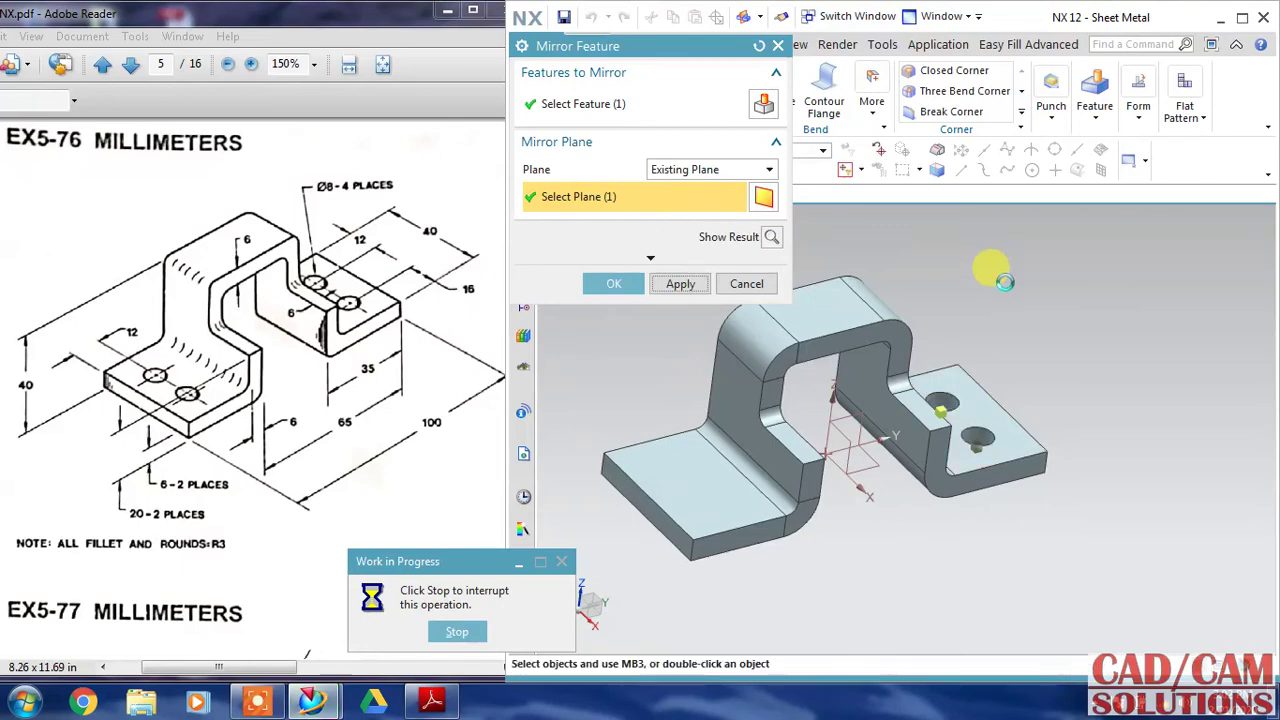
Mirror both holes about the central datum plane onto the other flange
left_click(980, 437)
middle_click(871, 286)
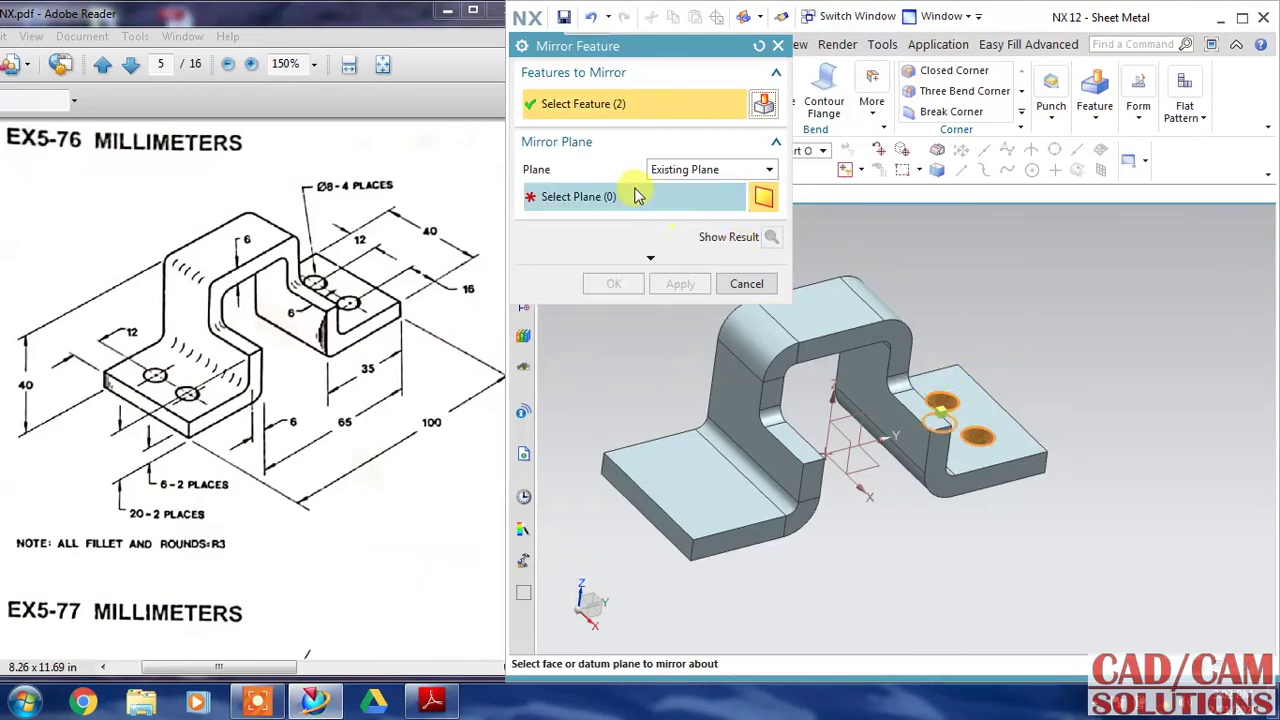
left_click(845, 435)
left_click(613, 283)
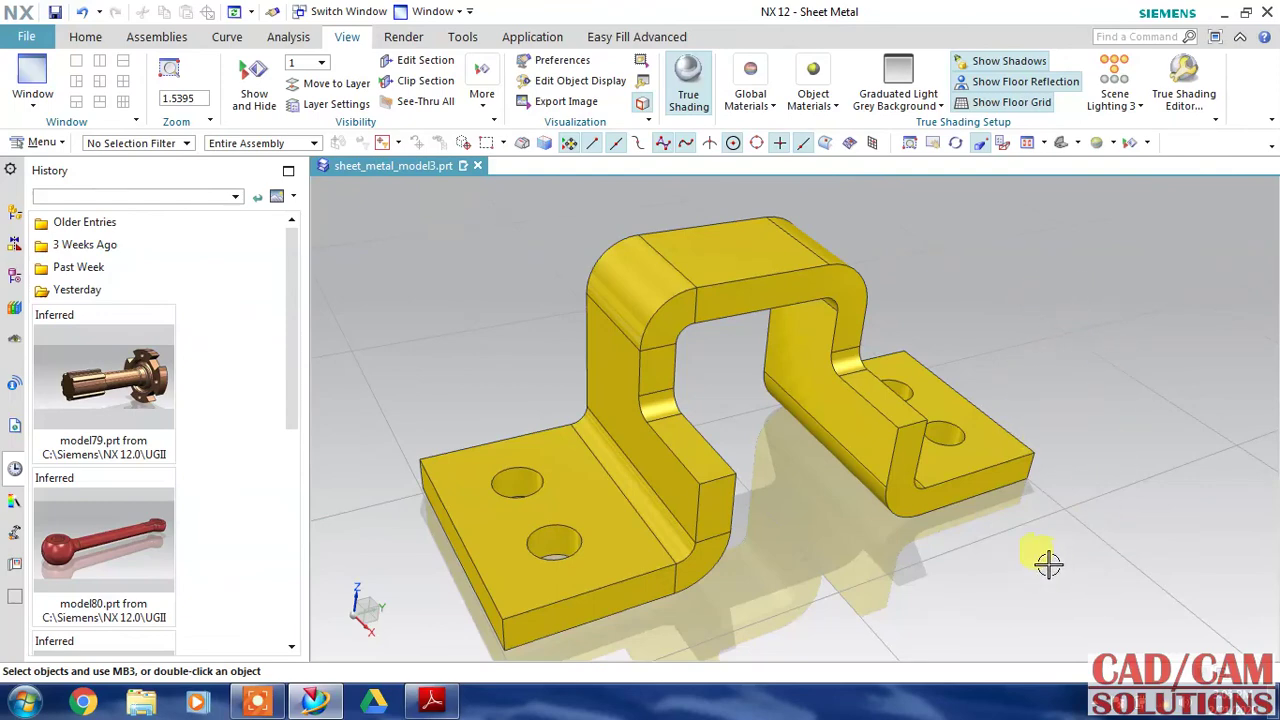
mouse_move(1014, 540)
middle_mouse_down()
mouse_move(994, 514)
mouse_move(1006, 509)
mouse_move(1023, 523)
mouse_move(1014, 529)
middle_mouse_up()
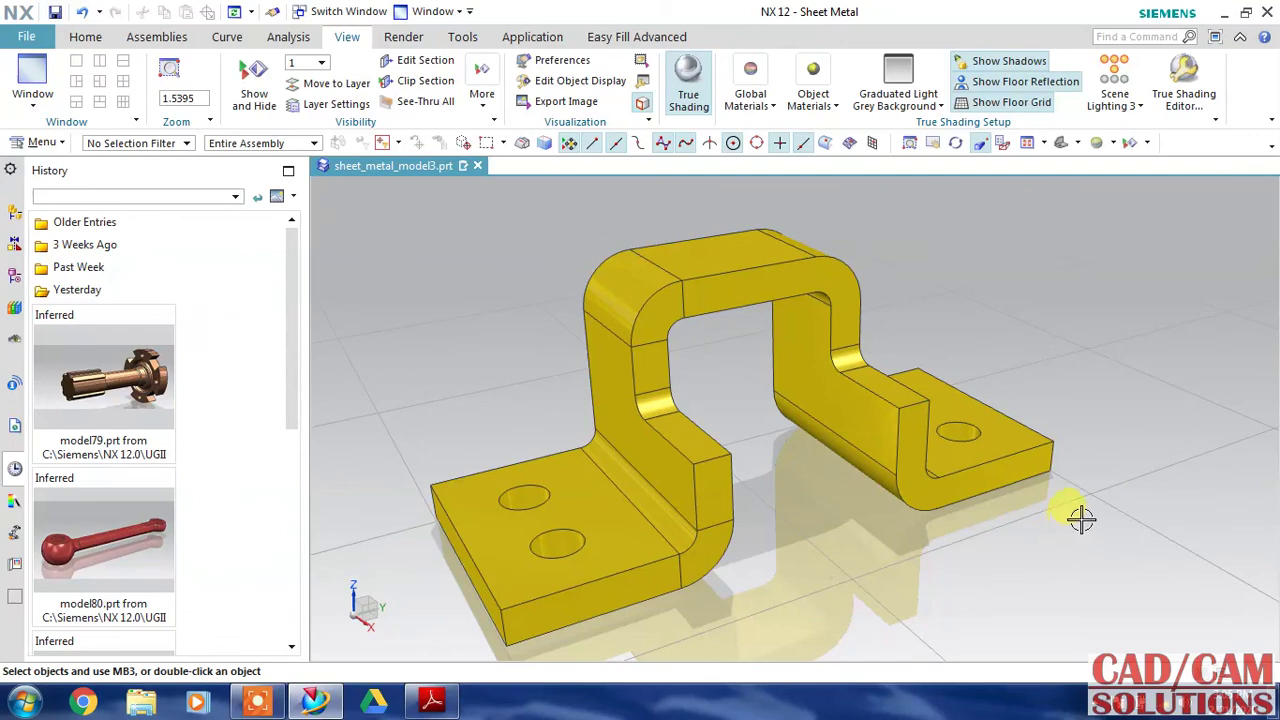